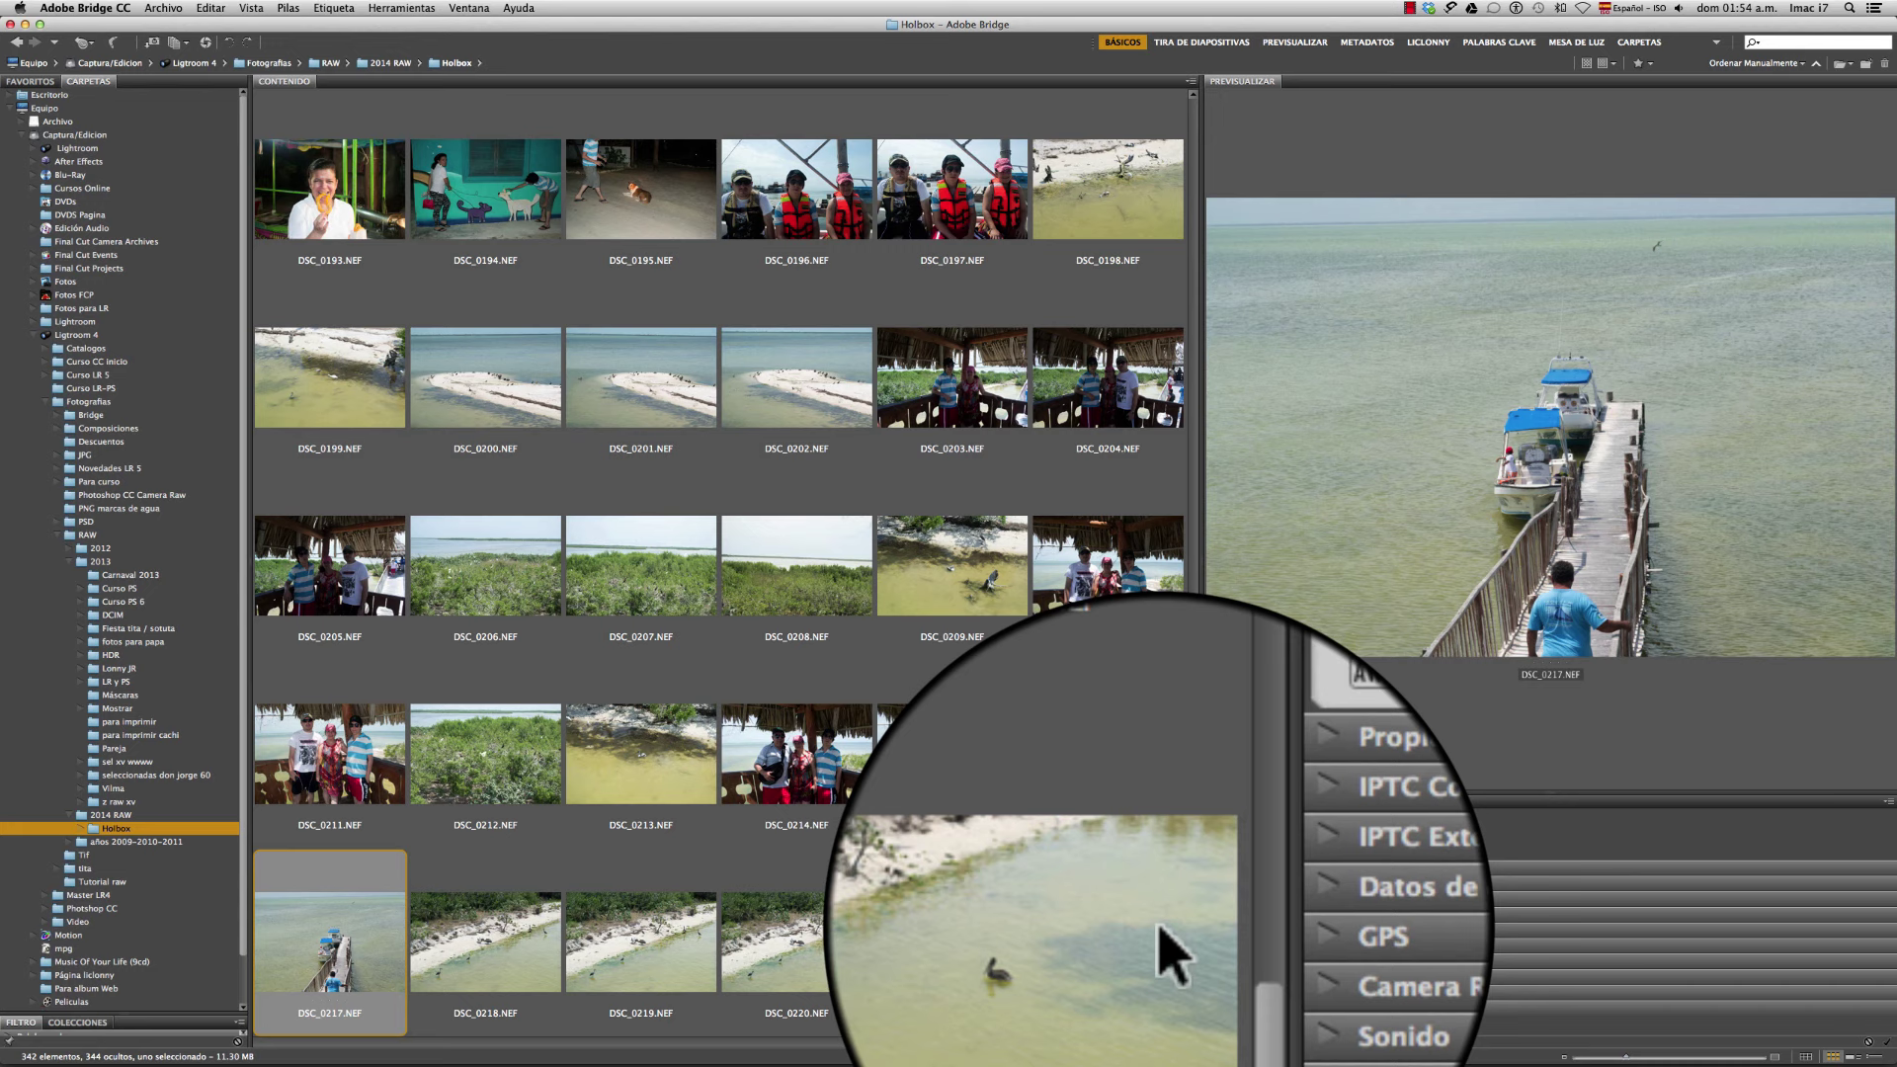
{"action": "left_click", "coordinate": [1194, 954]}
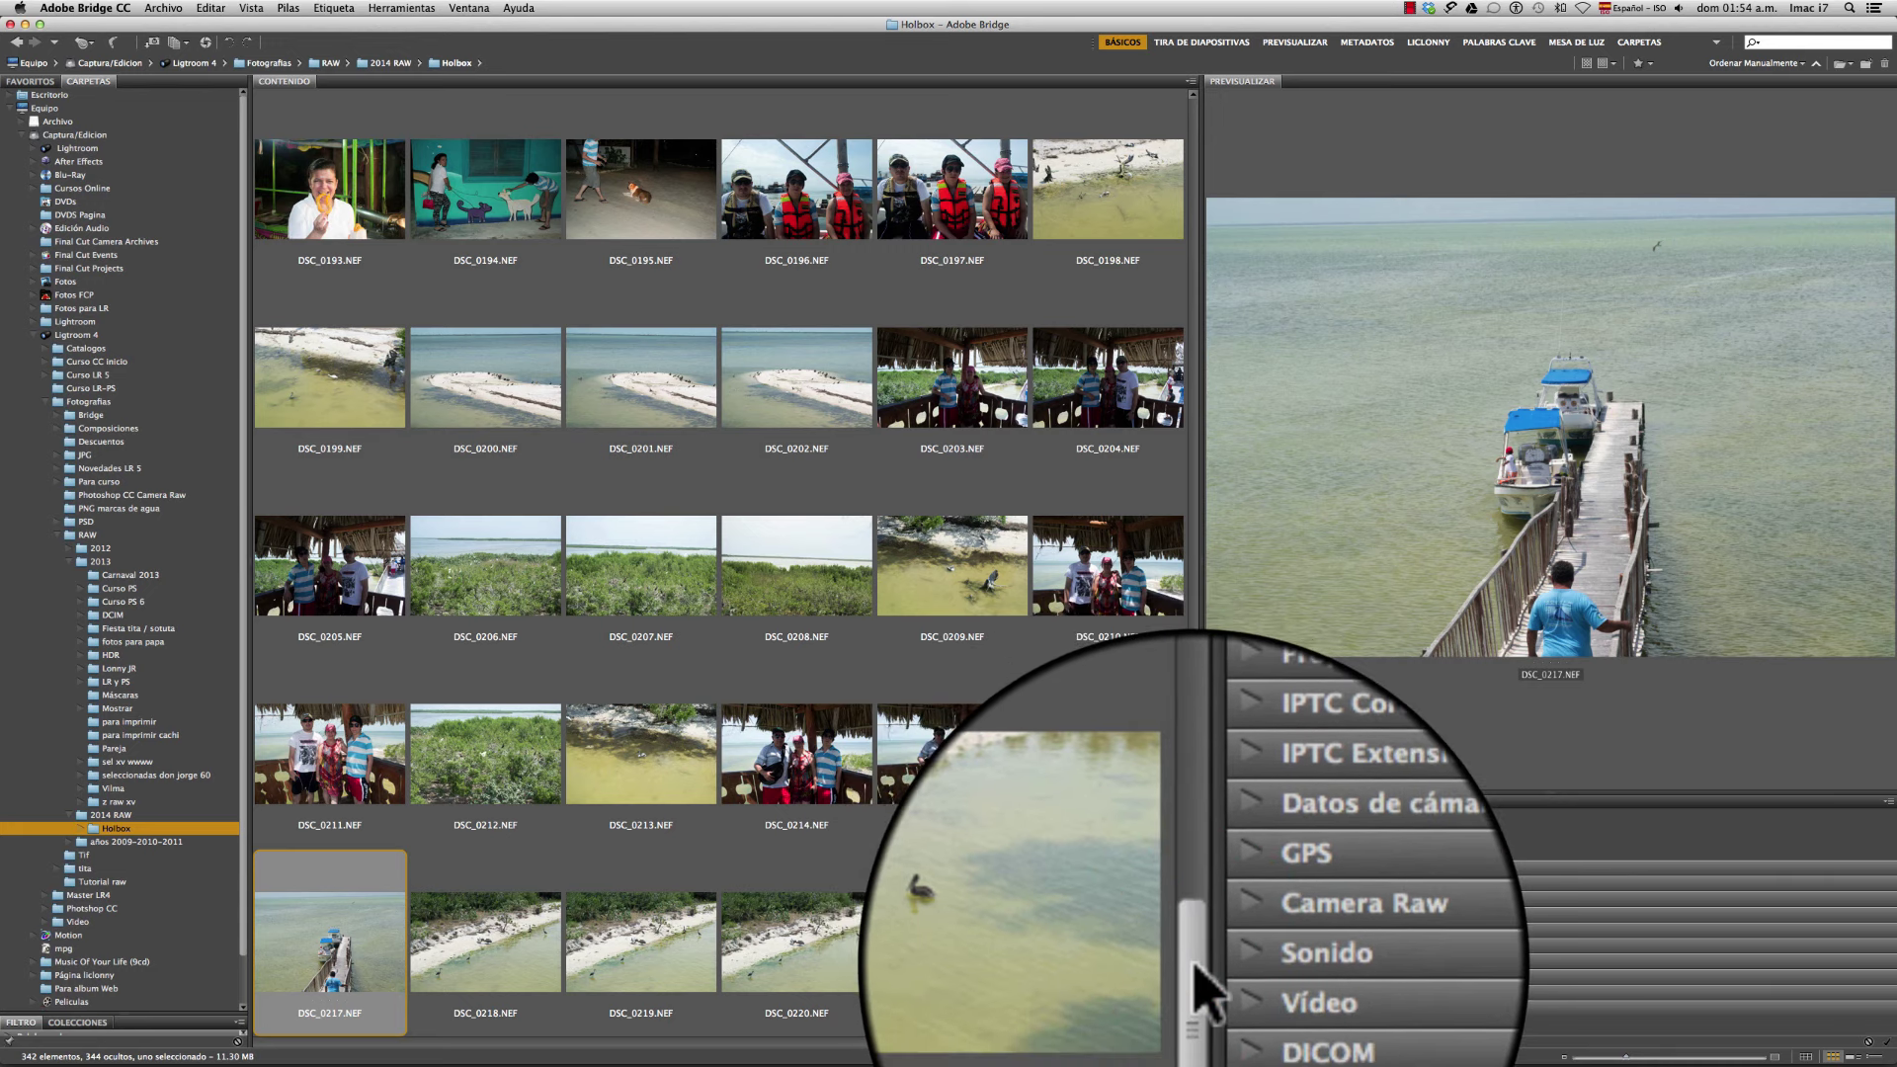
{"action": "mouse_move", "coordinate": [1194, 967]}
{"action": "left_mouse_down"}
{"action": "mouse_move", "coordinate": [1190, 139]}
{"action": "mouse_move", "coordinate": [1126, 839]}
{"action": "mouse_move", "coordinate": [1136, 934]}
{"action": "mouse_move", "coordinate": [1118, 954]}
{"action": "left_mouse_up"}
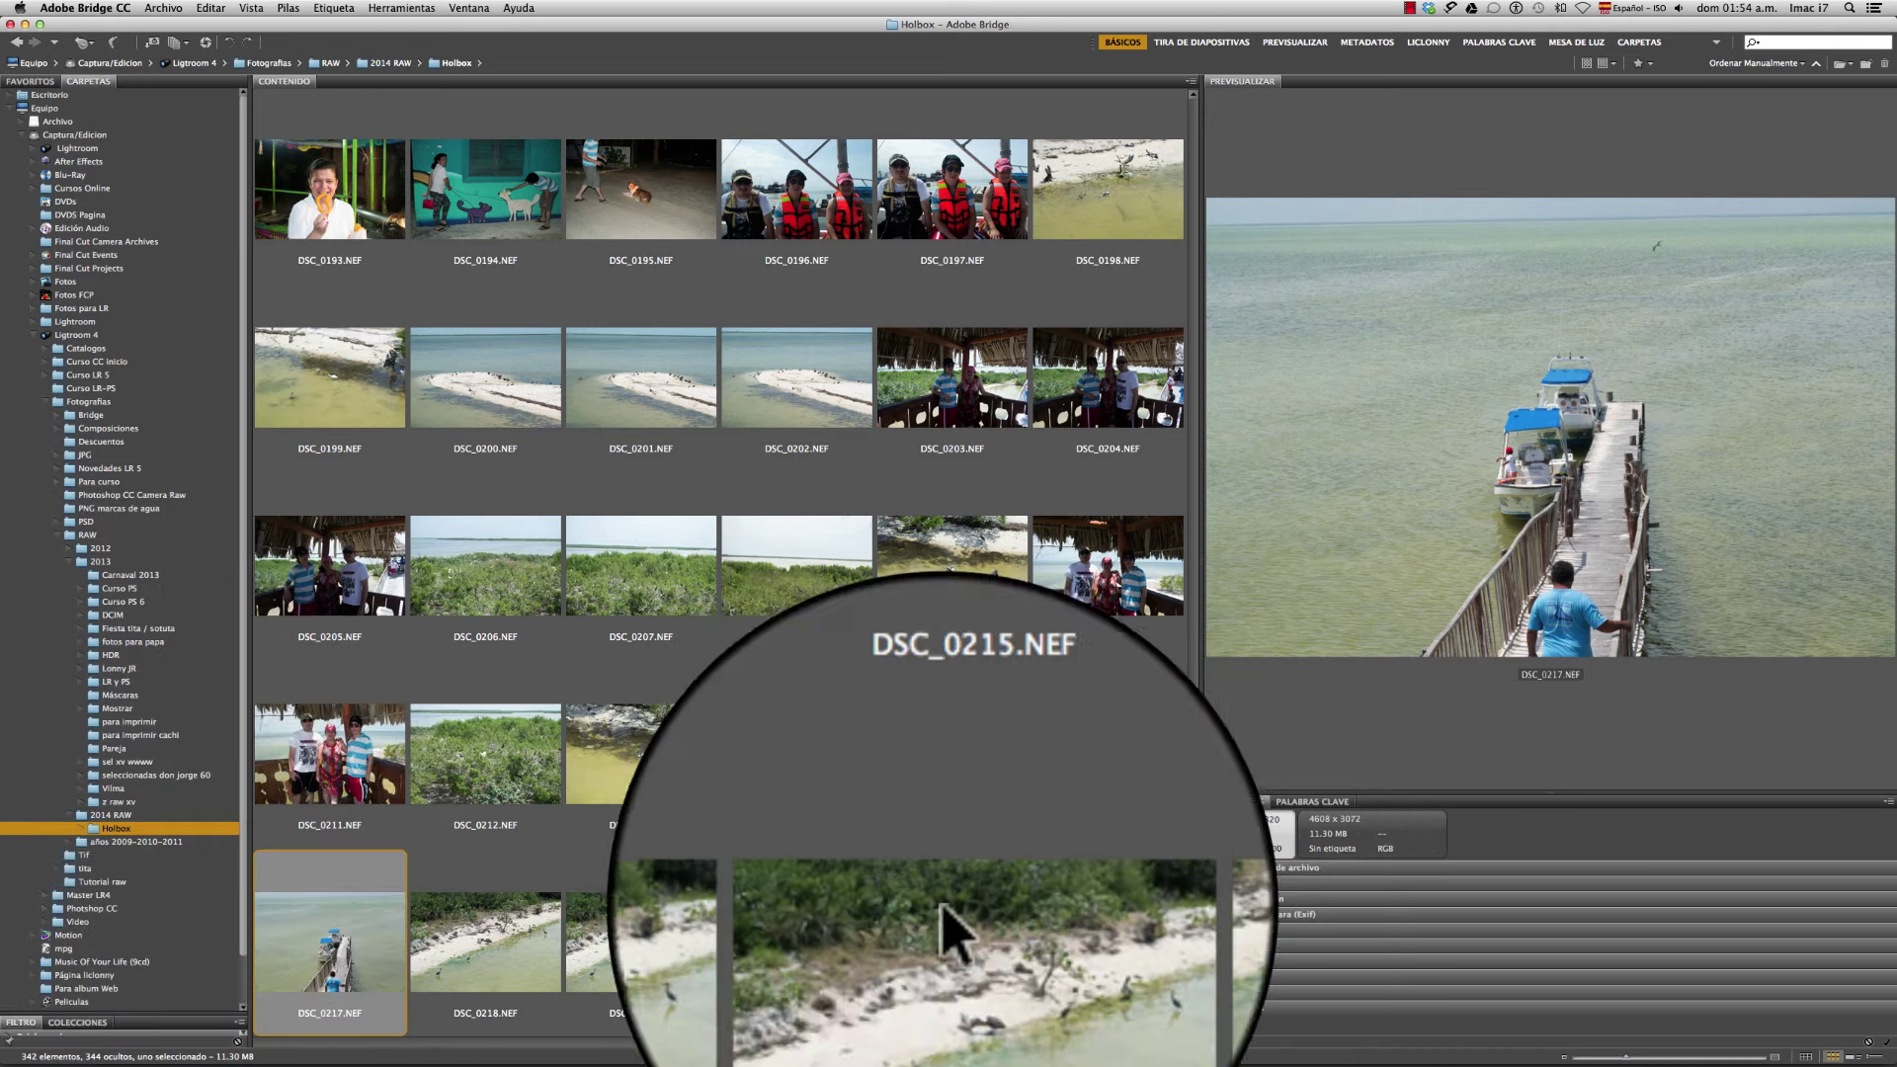
{"action": "left_click_drag", "start_coordinate": [1195, 964], "coordinate": [1192, 970]}
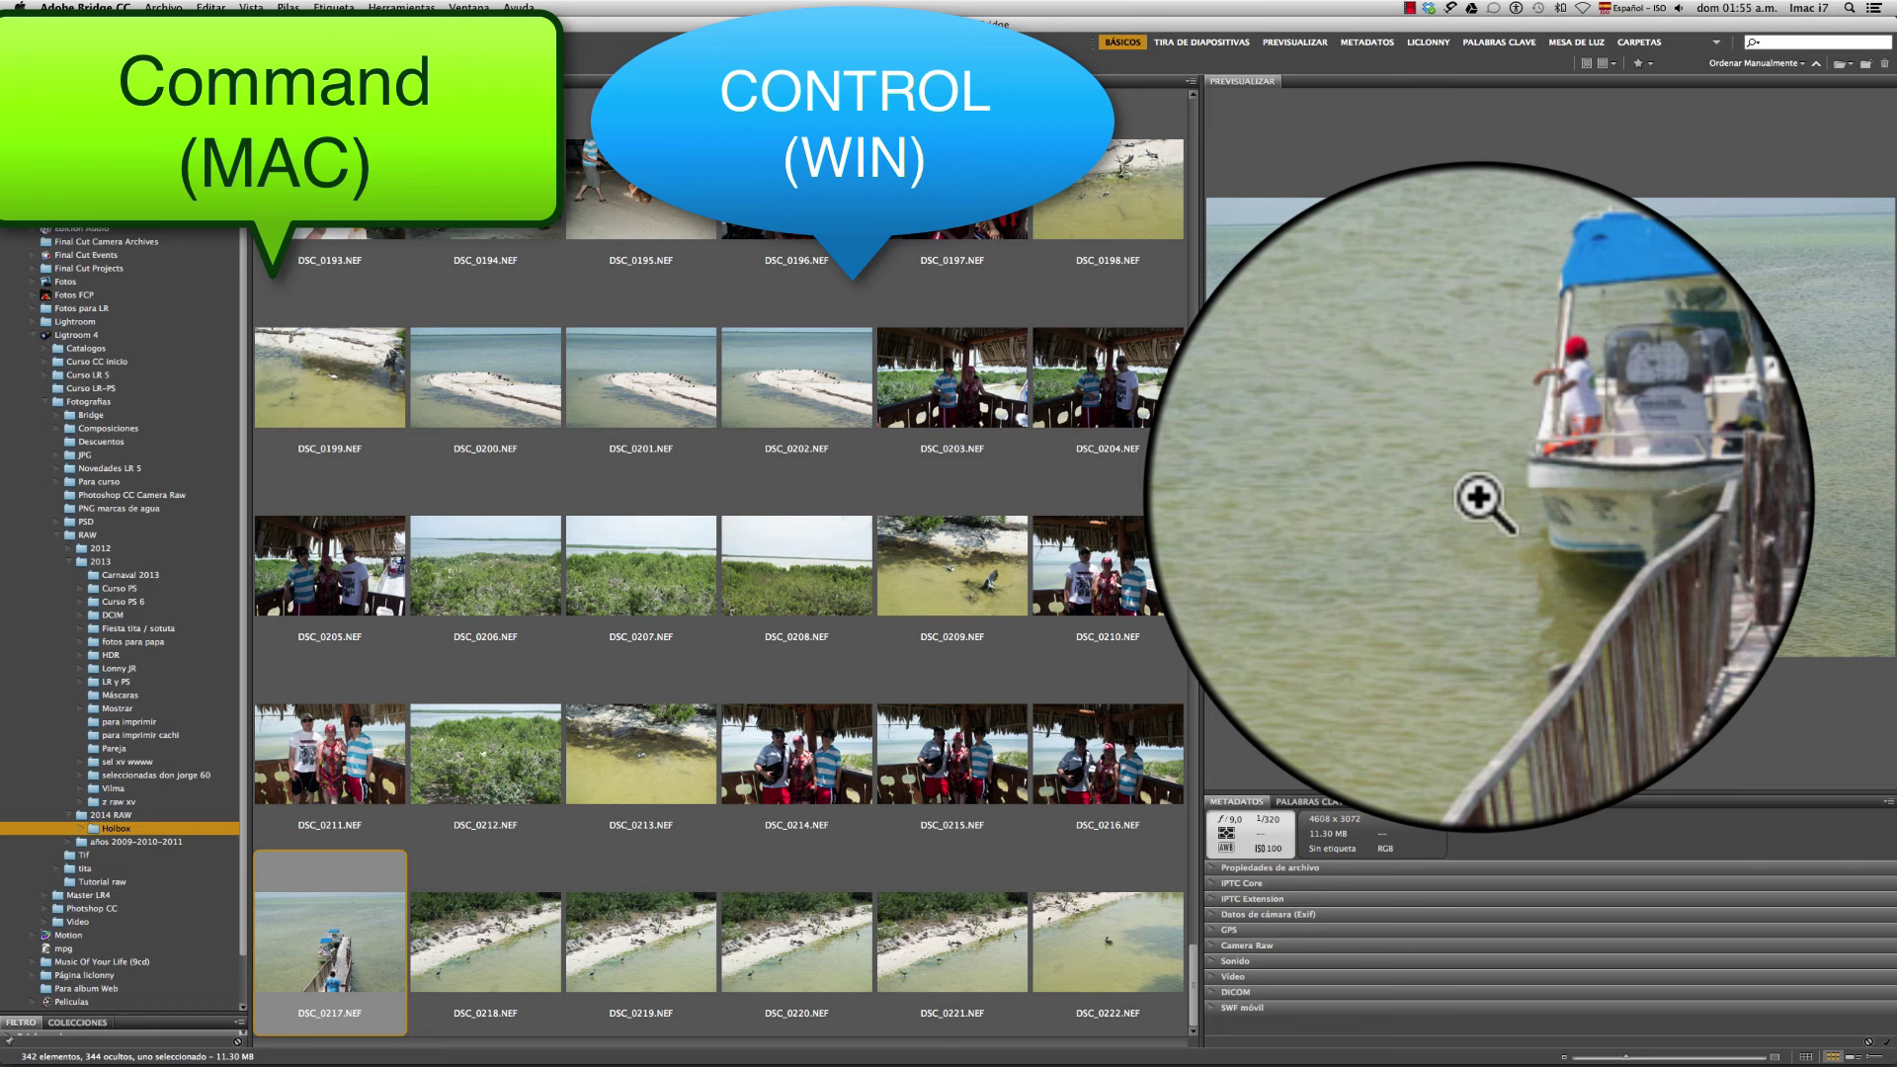
Rate the pier photo DSC_0217 one star, then the group photo DSC_0211 two stars after comparing with DSC_0210
{"action": "key", "text": "super+1"}
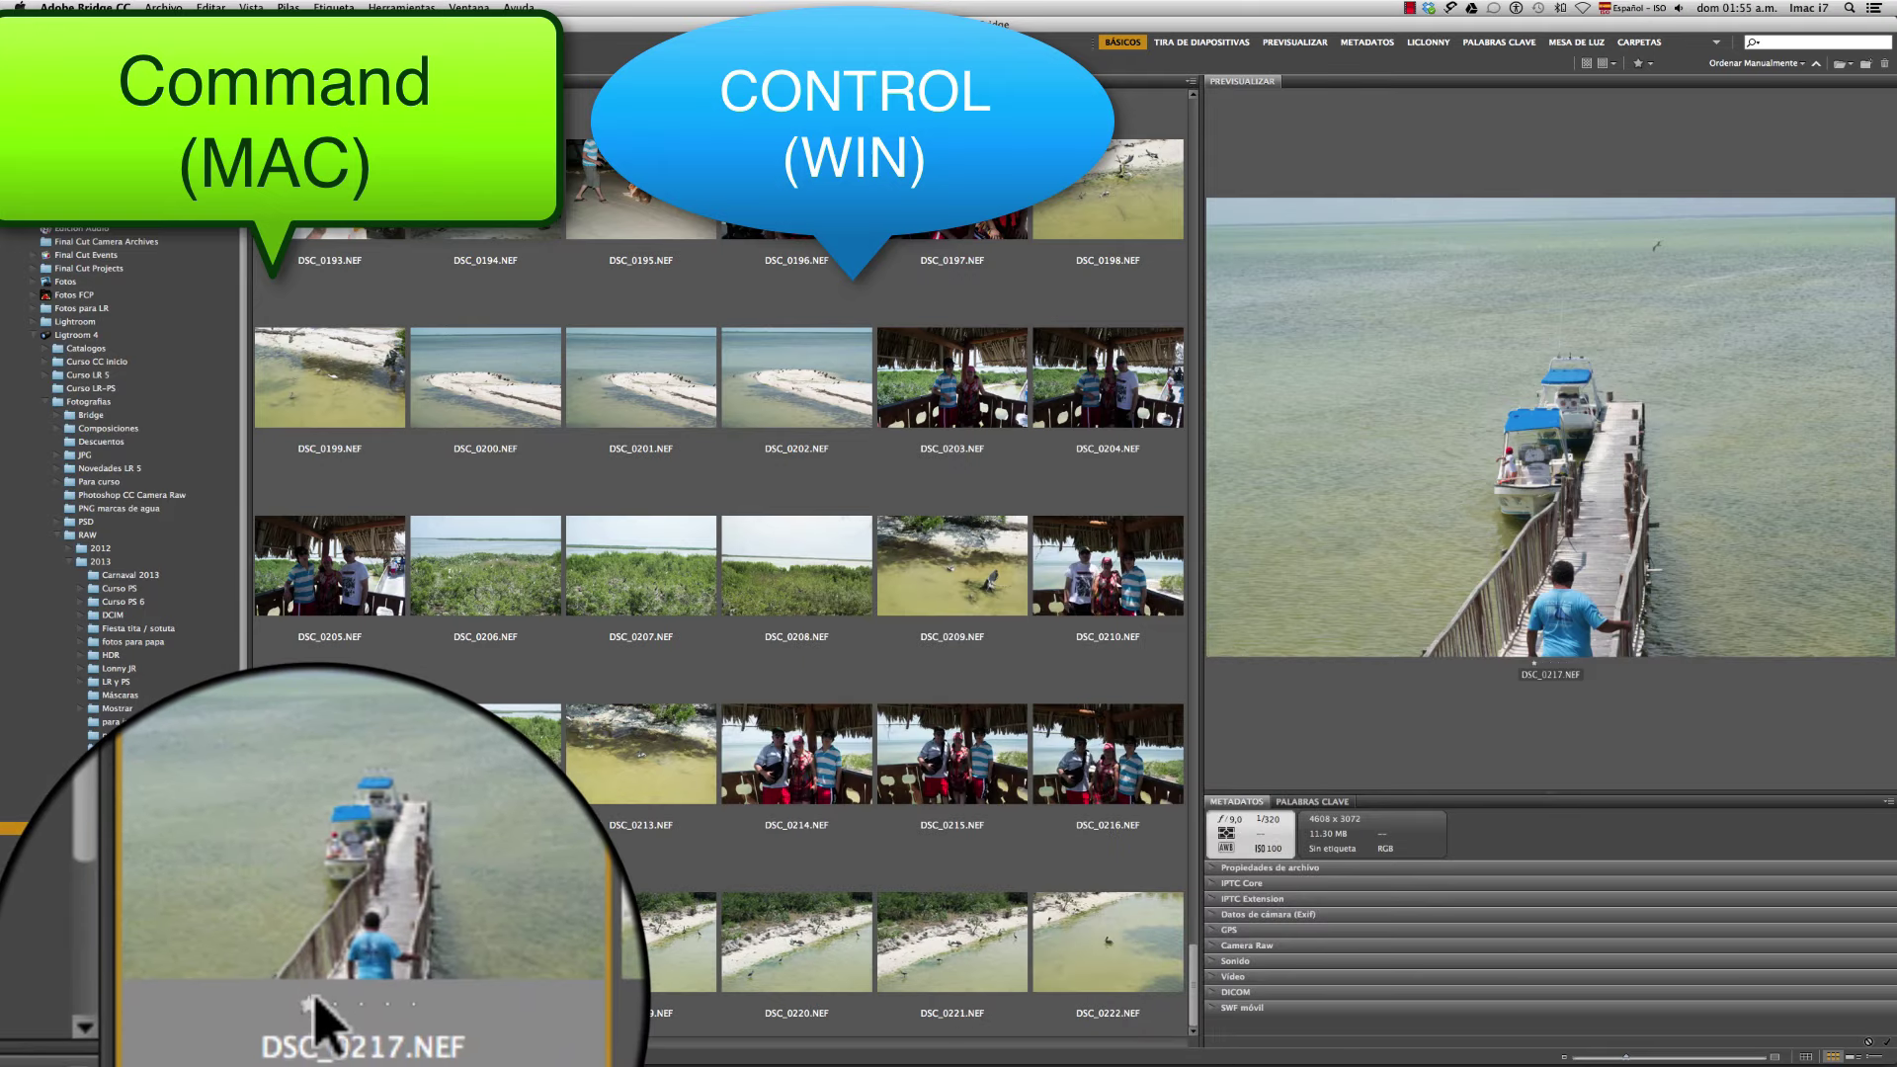
{"action": "left_click", "coordinate": [484, 948]}
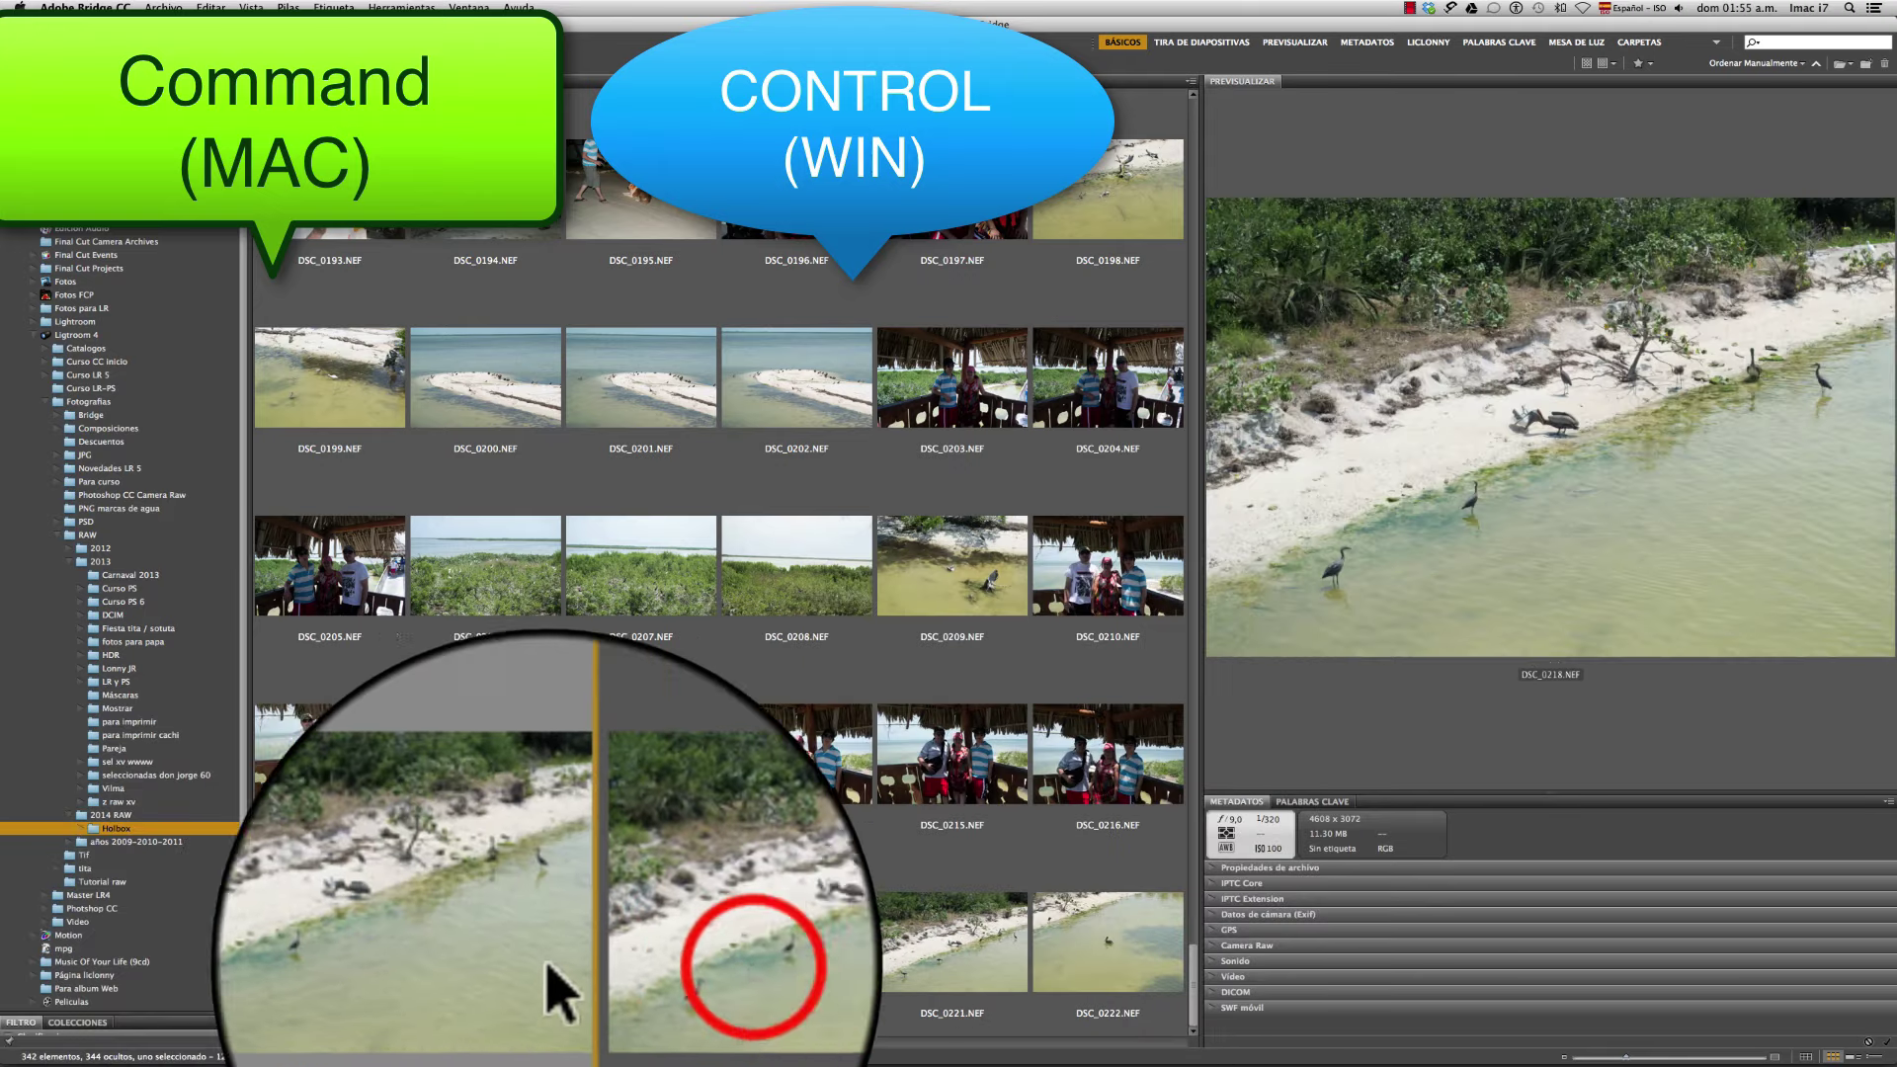
{"action": "left_click", "coordinate": [820, 964]}
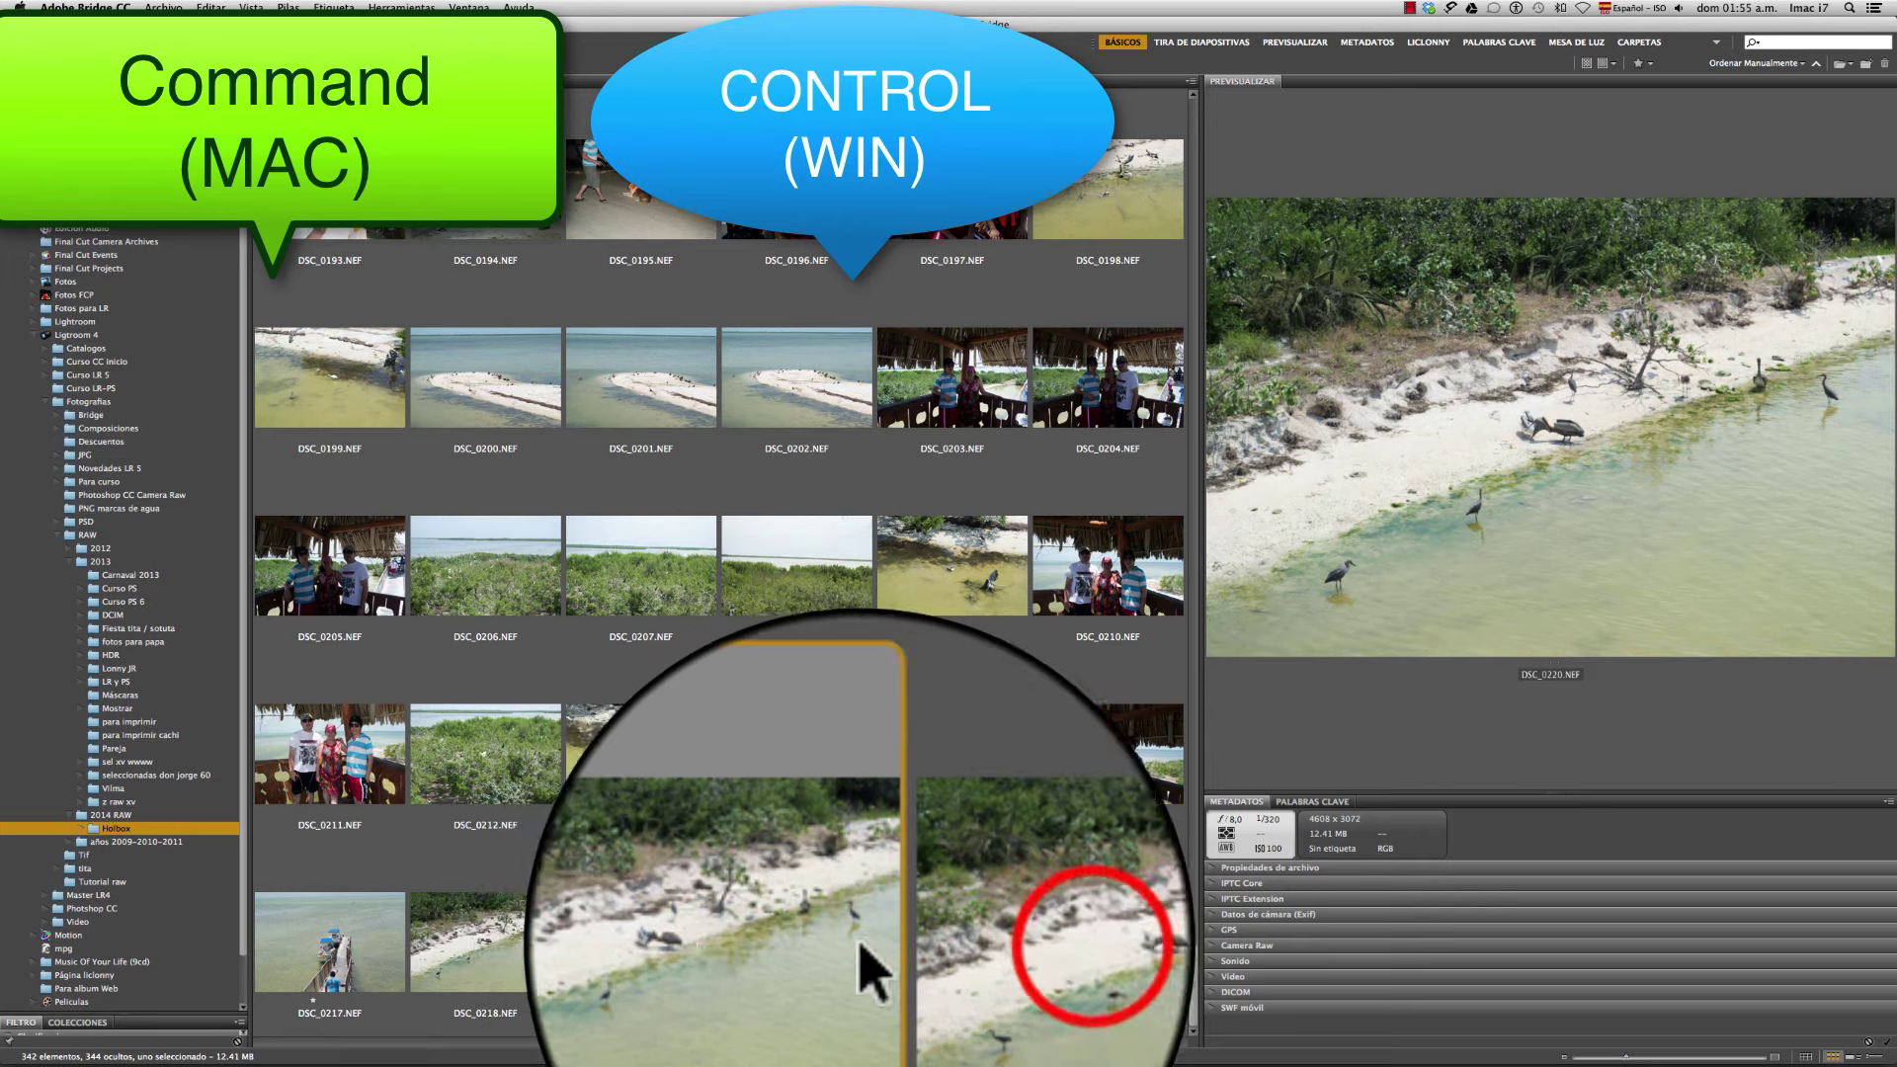
{"action": "left_click", "coordinate": [939, 950]}
{"action": "left_click", "coordinate": [1087, 954]}
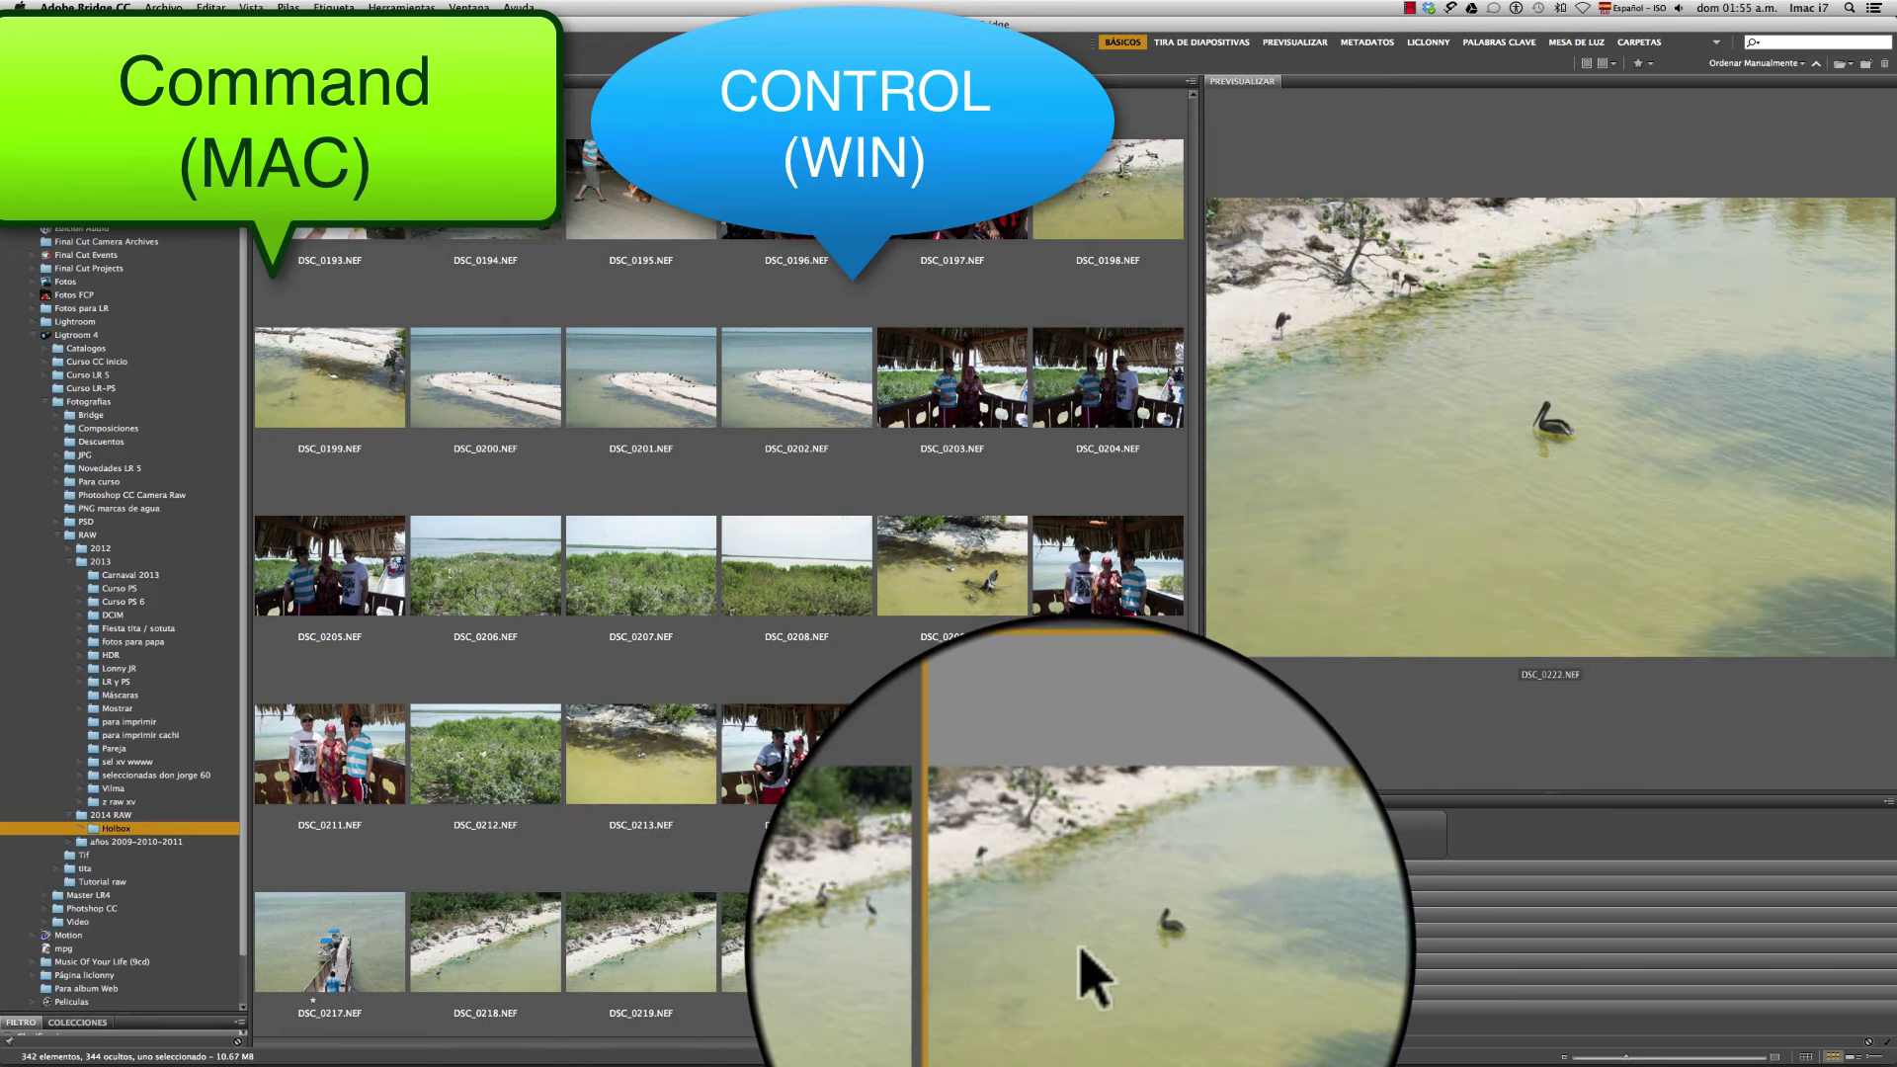
{"action": "left_click", "coordinate": [367, 758]}
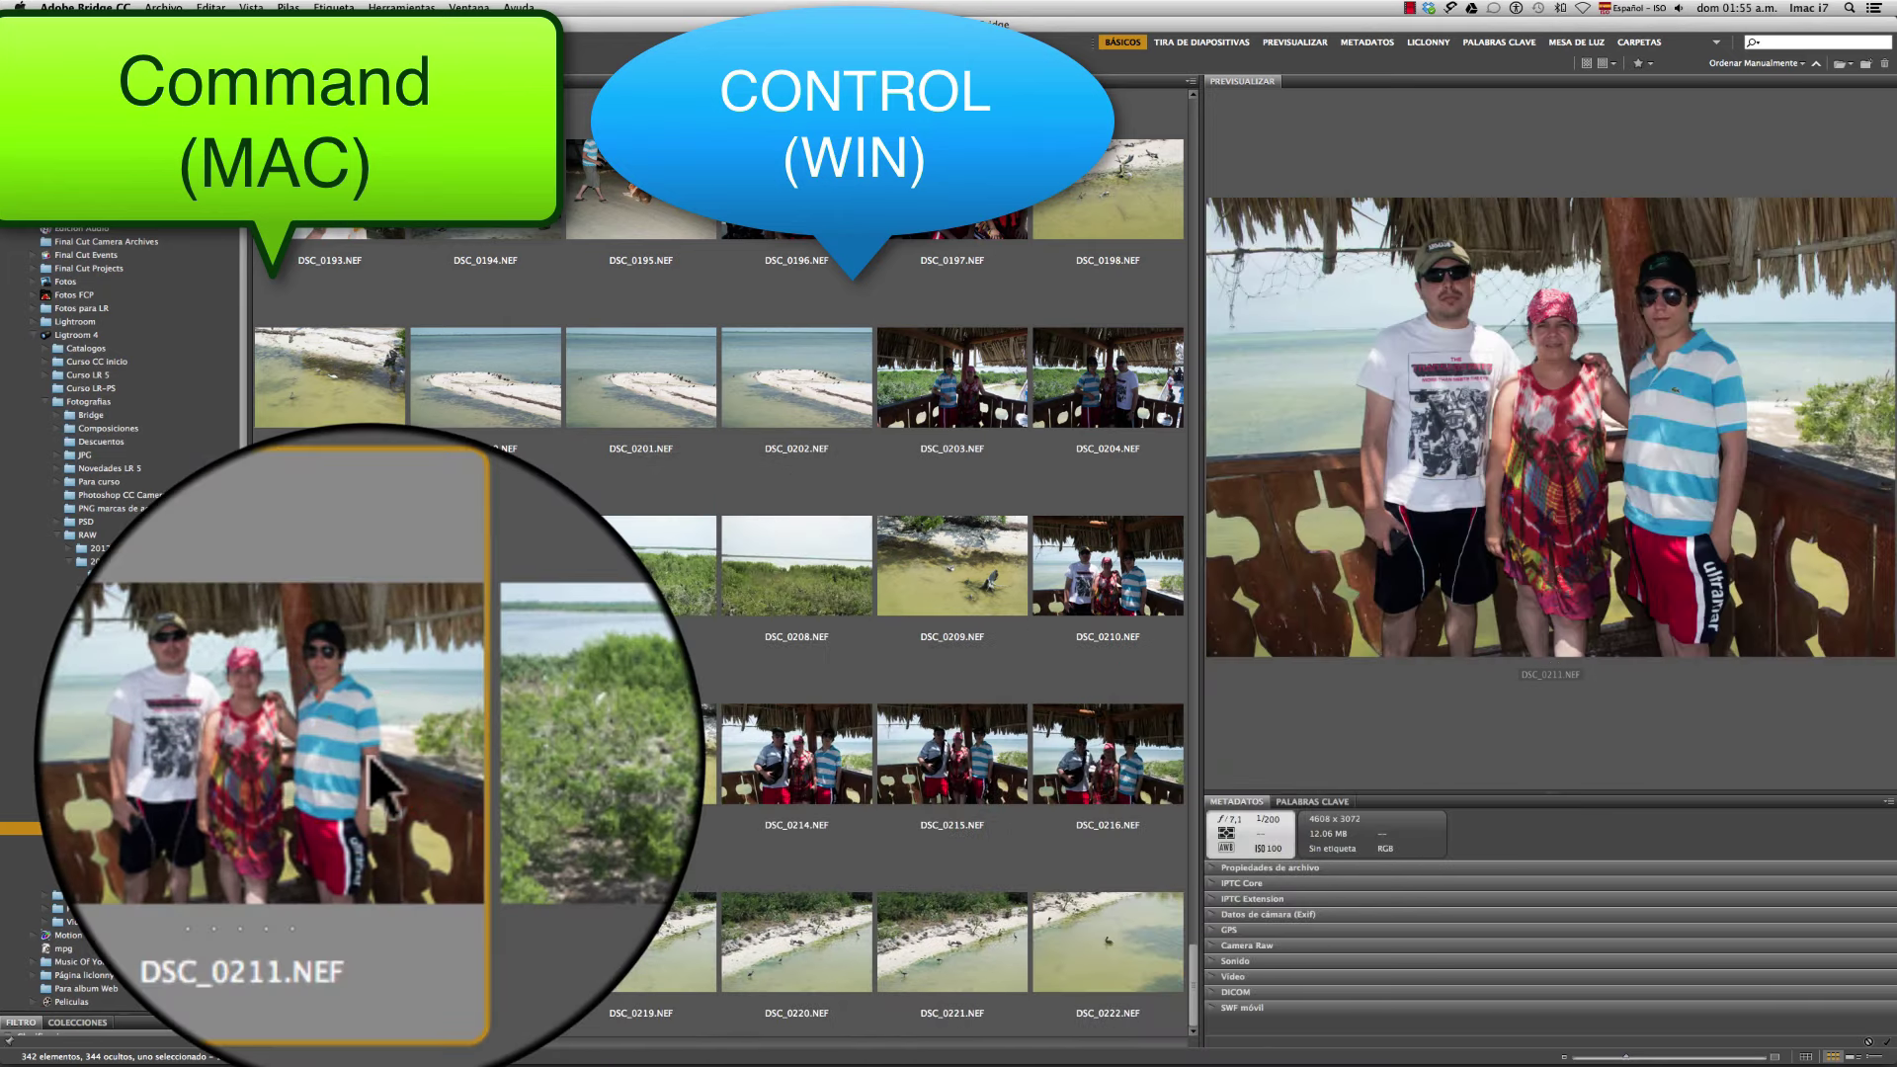
{"action": "left_click", "coordinate": [1097, 603], "text": "super"}
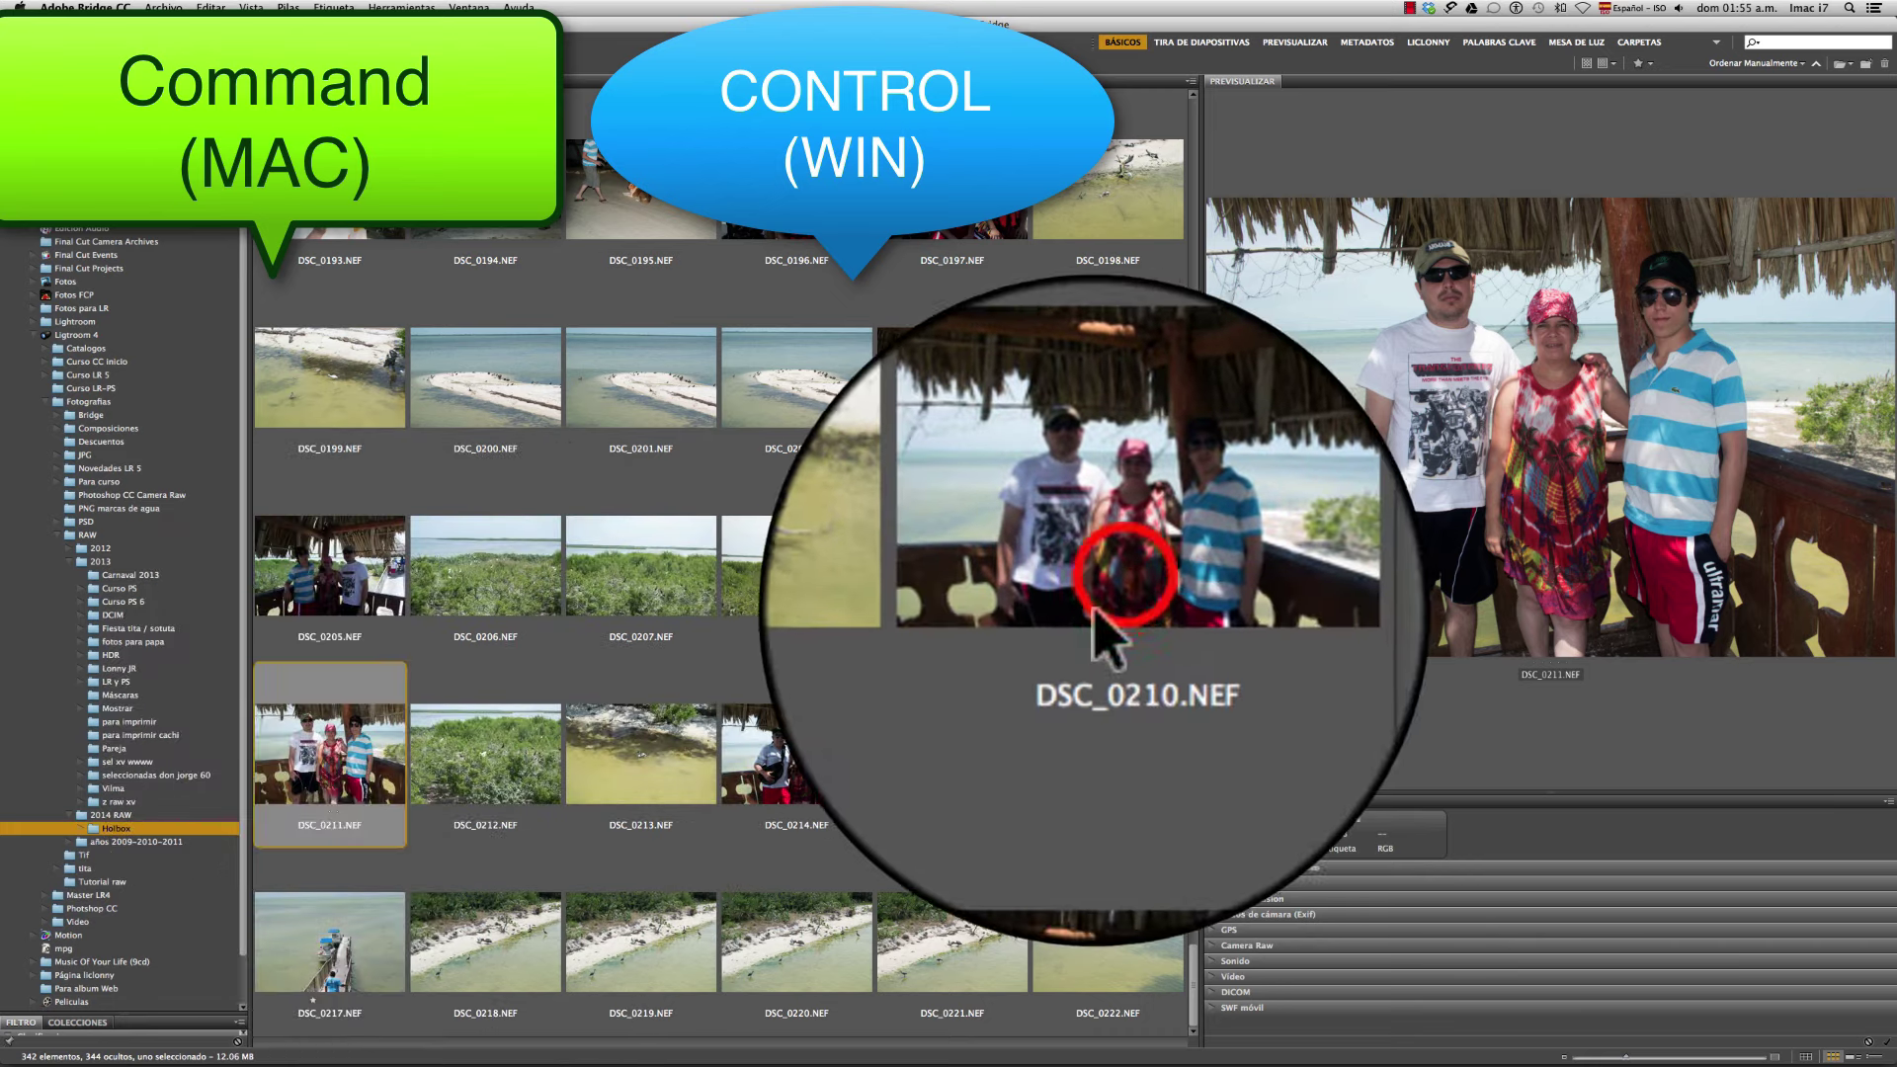
{"action": "left_click", "coordinate": [331, 758], "text": "super"}
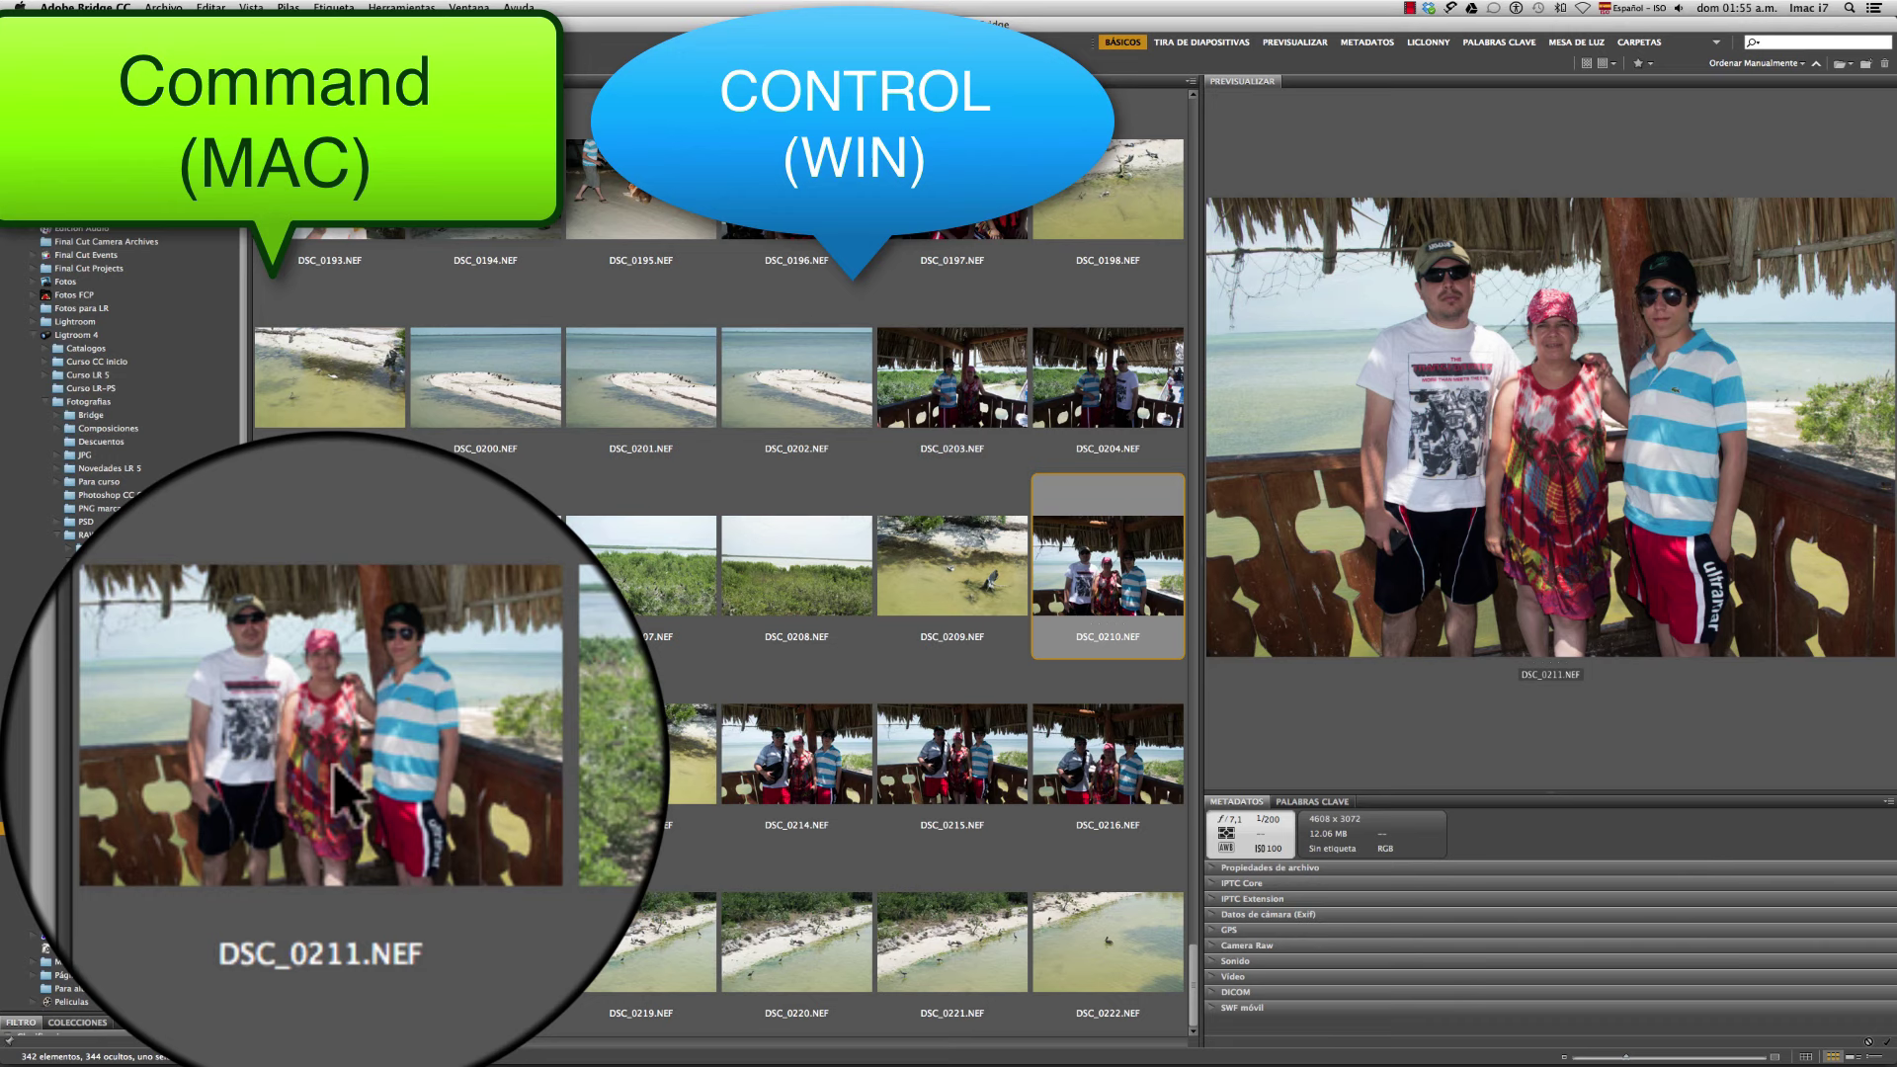
{"action": "key", "text": "super+2"}
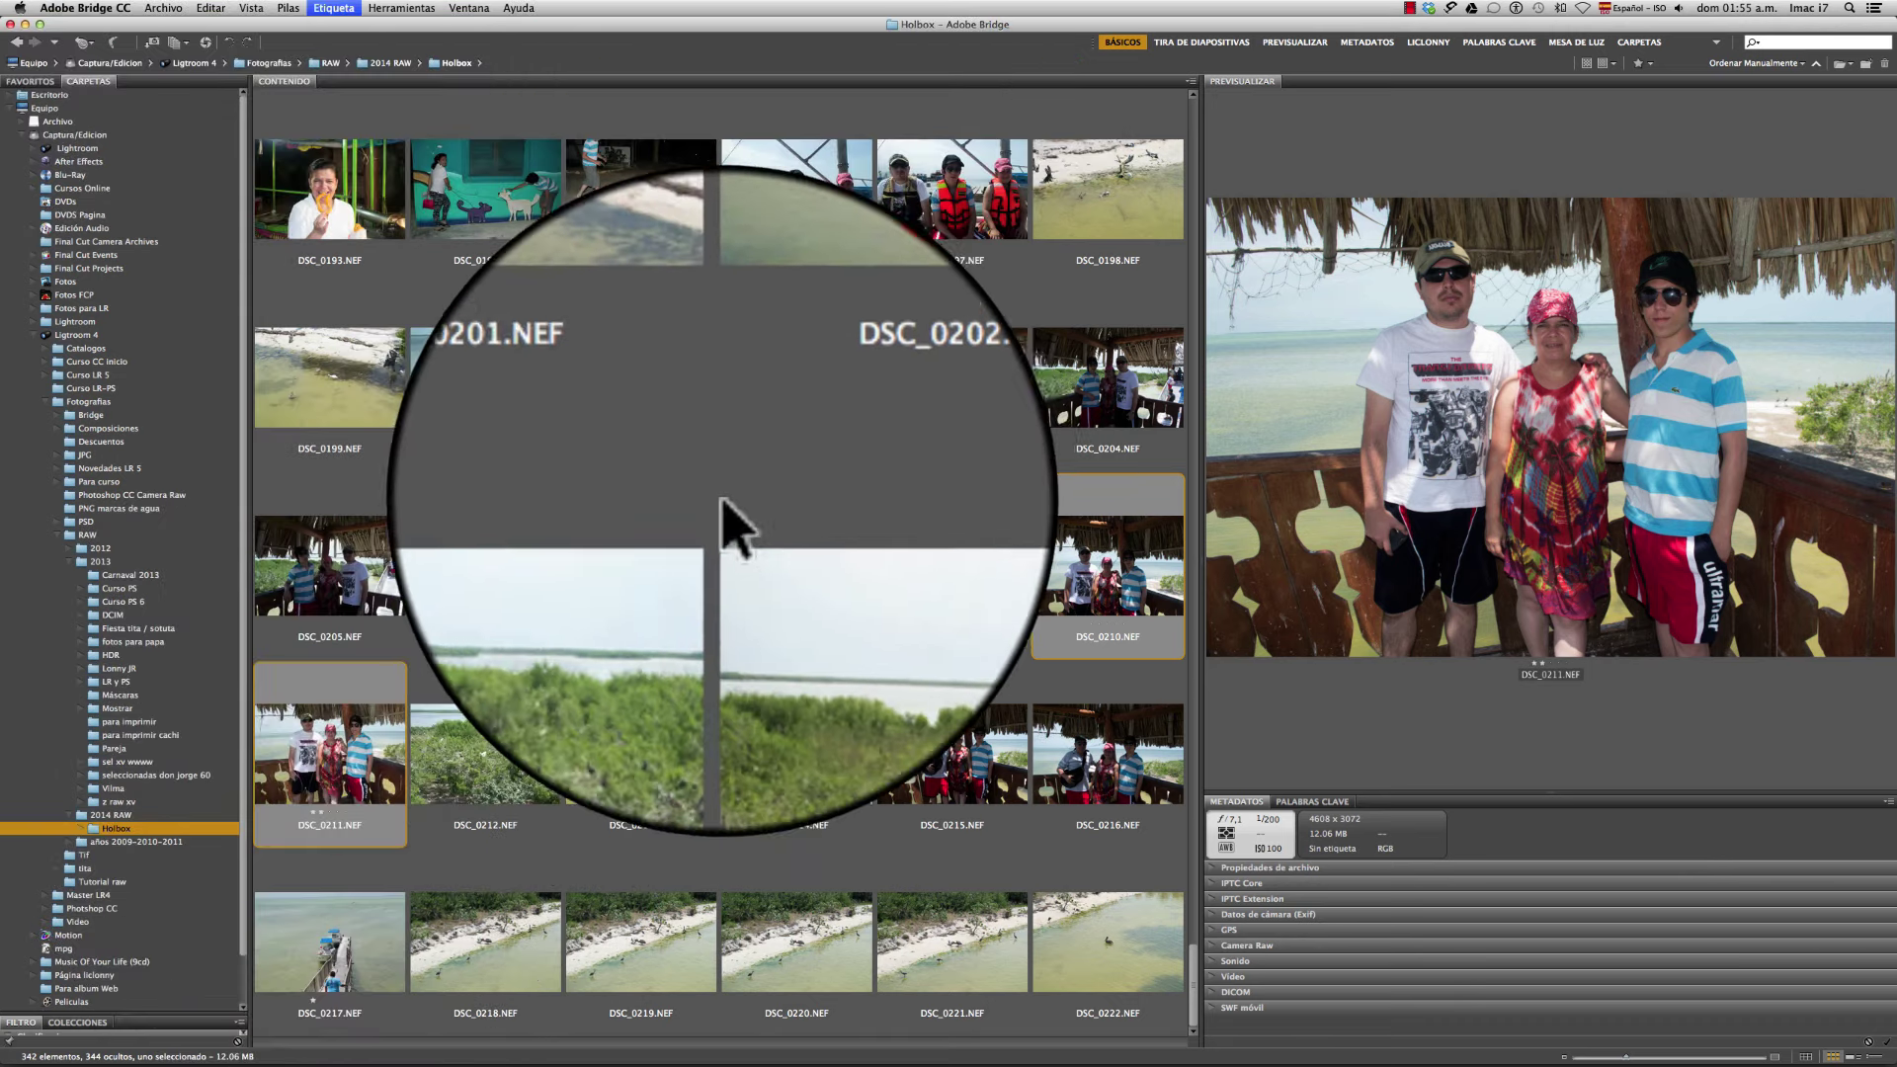
Select the sandbar photo DSC_0200, then move to the life-jacket group photo DSC_0197
{"action": "left_click", "coordinate": [797, 400]}
{"action": "left_click", "coordinate": [678, 390]}
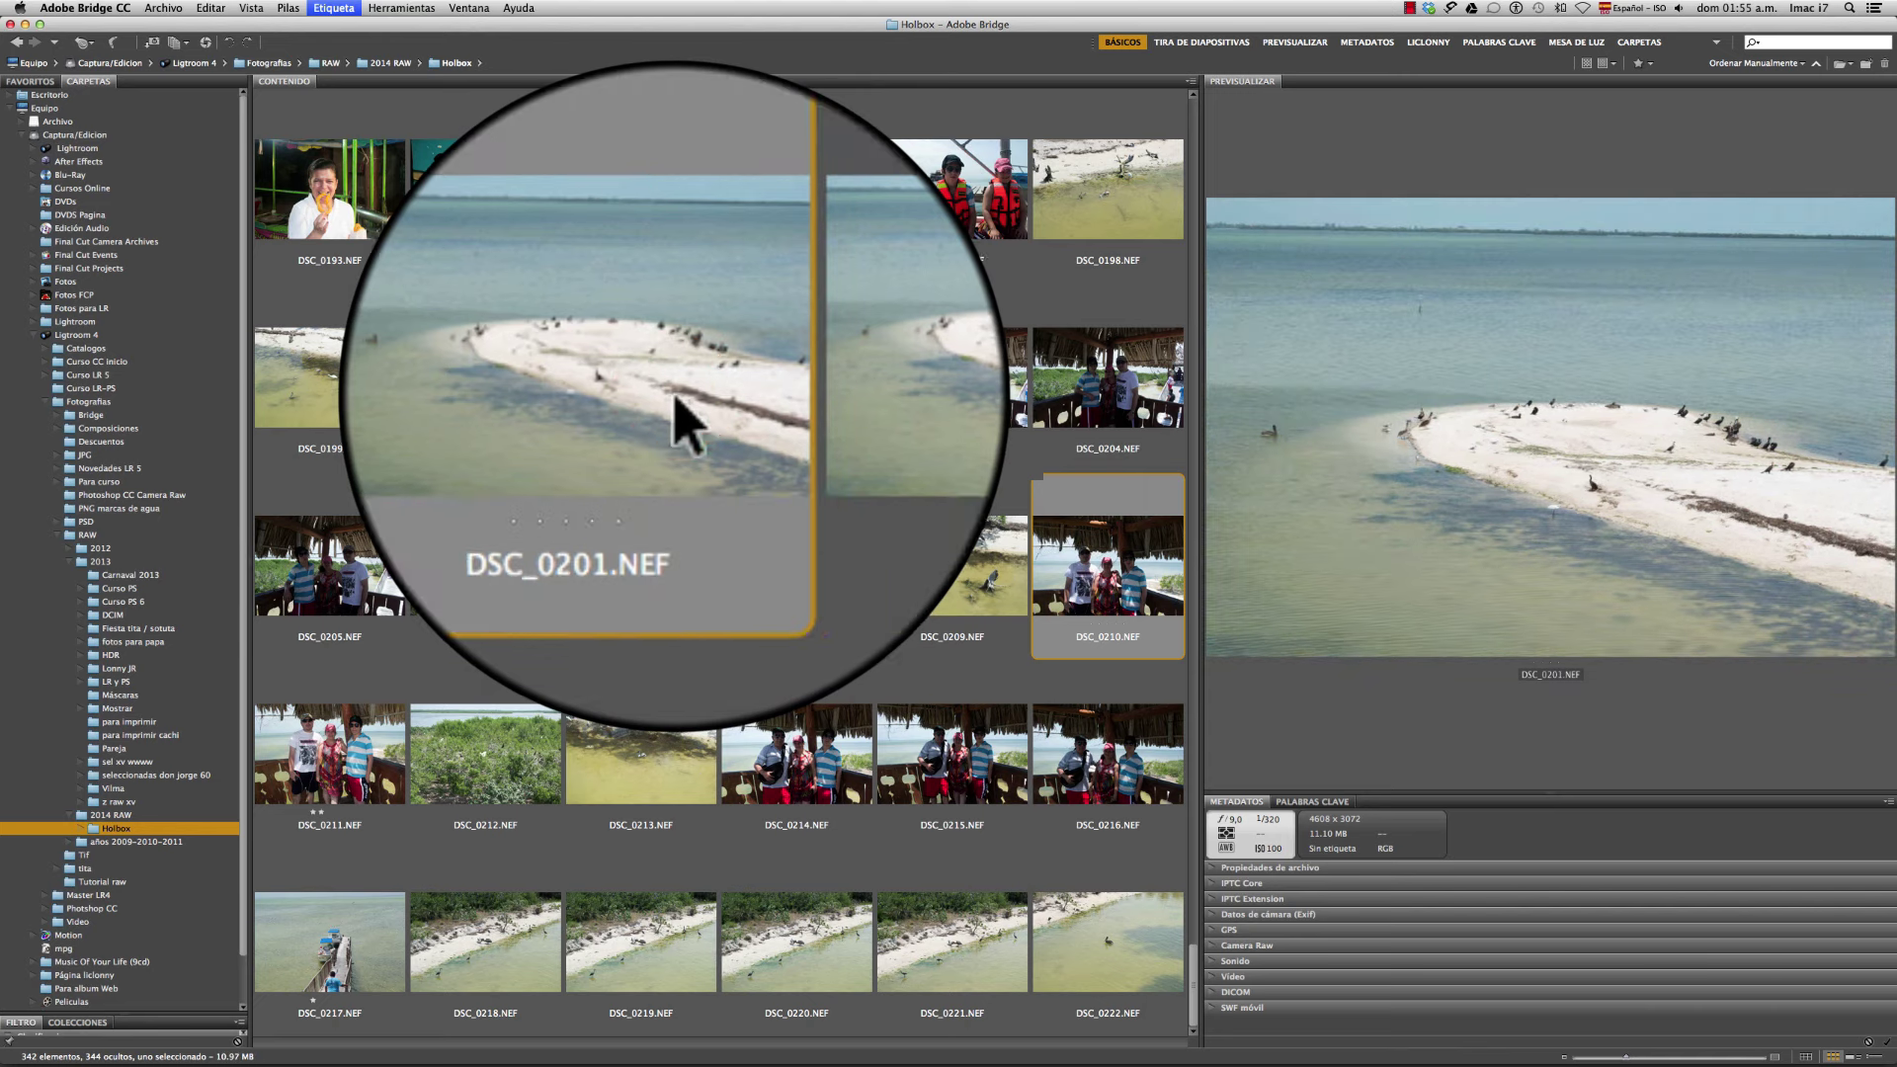
{"action": "left_click", "coordinate": [553, 400]}
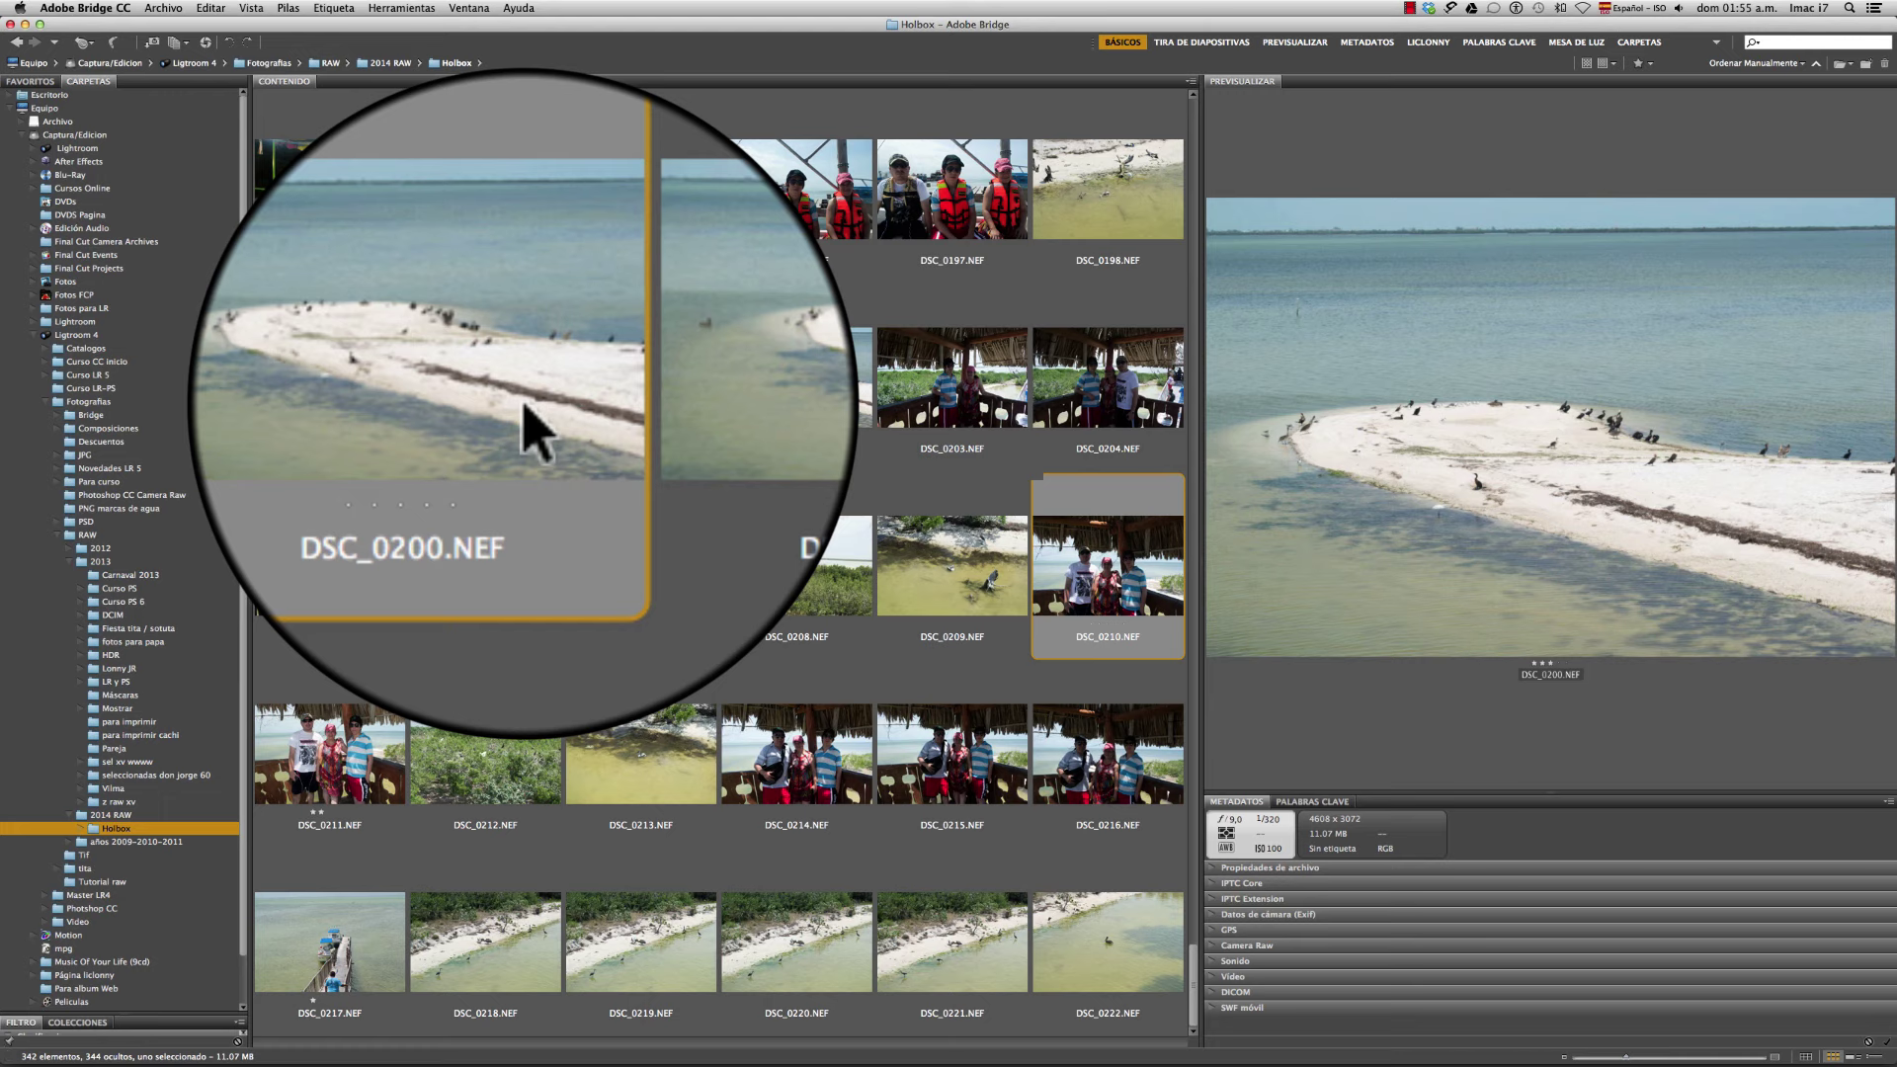
{"action": "scroll", "coordinate": [528, 425], "scroll_direction": "up", "scroll_amount": 3}
{"action": "scroll", "coordinate": [509, 405], "scroll_direction": "down", "scroll_amount": 2}
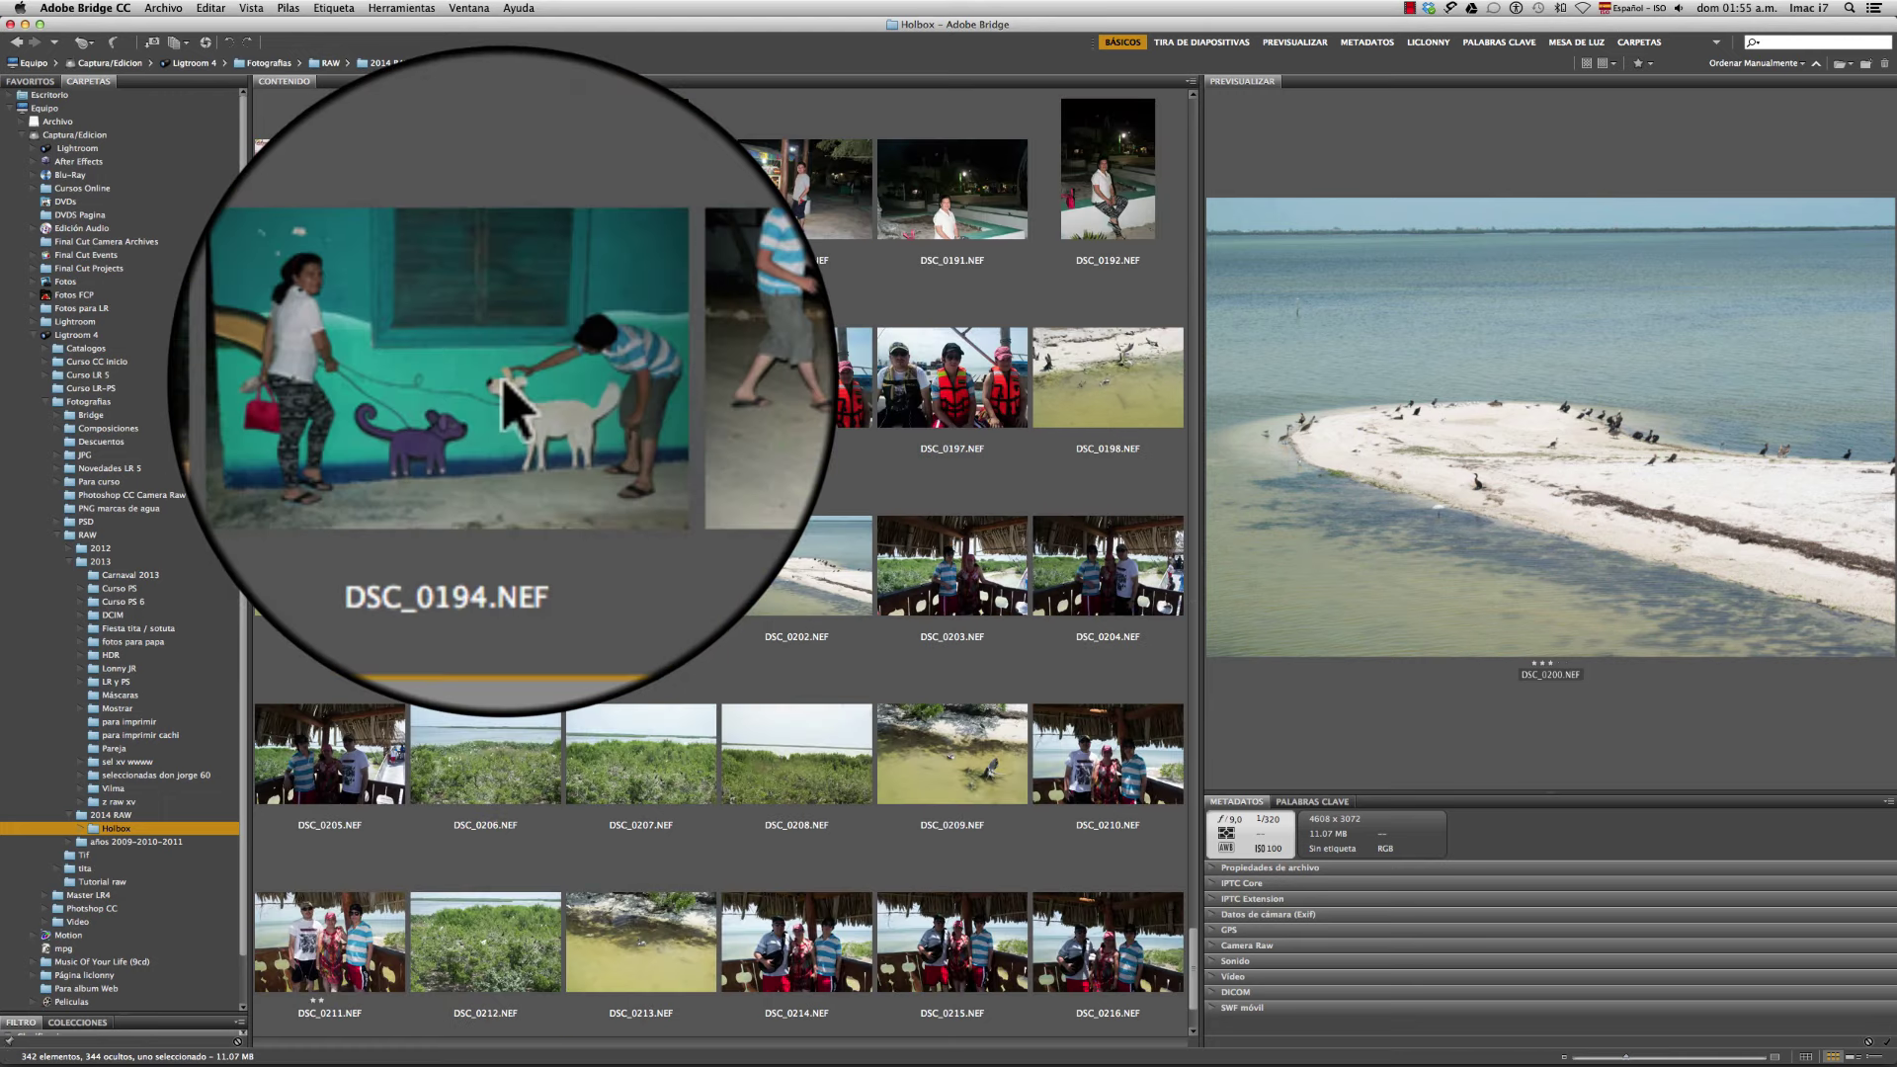
{"action": "left_click", "coordinate": [805, 381]}
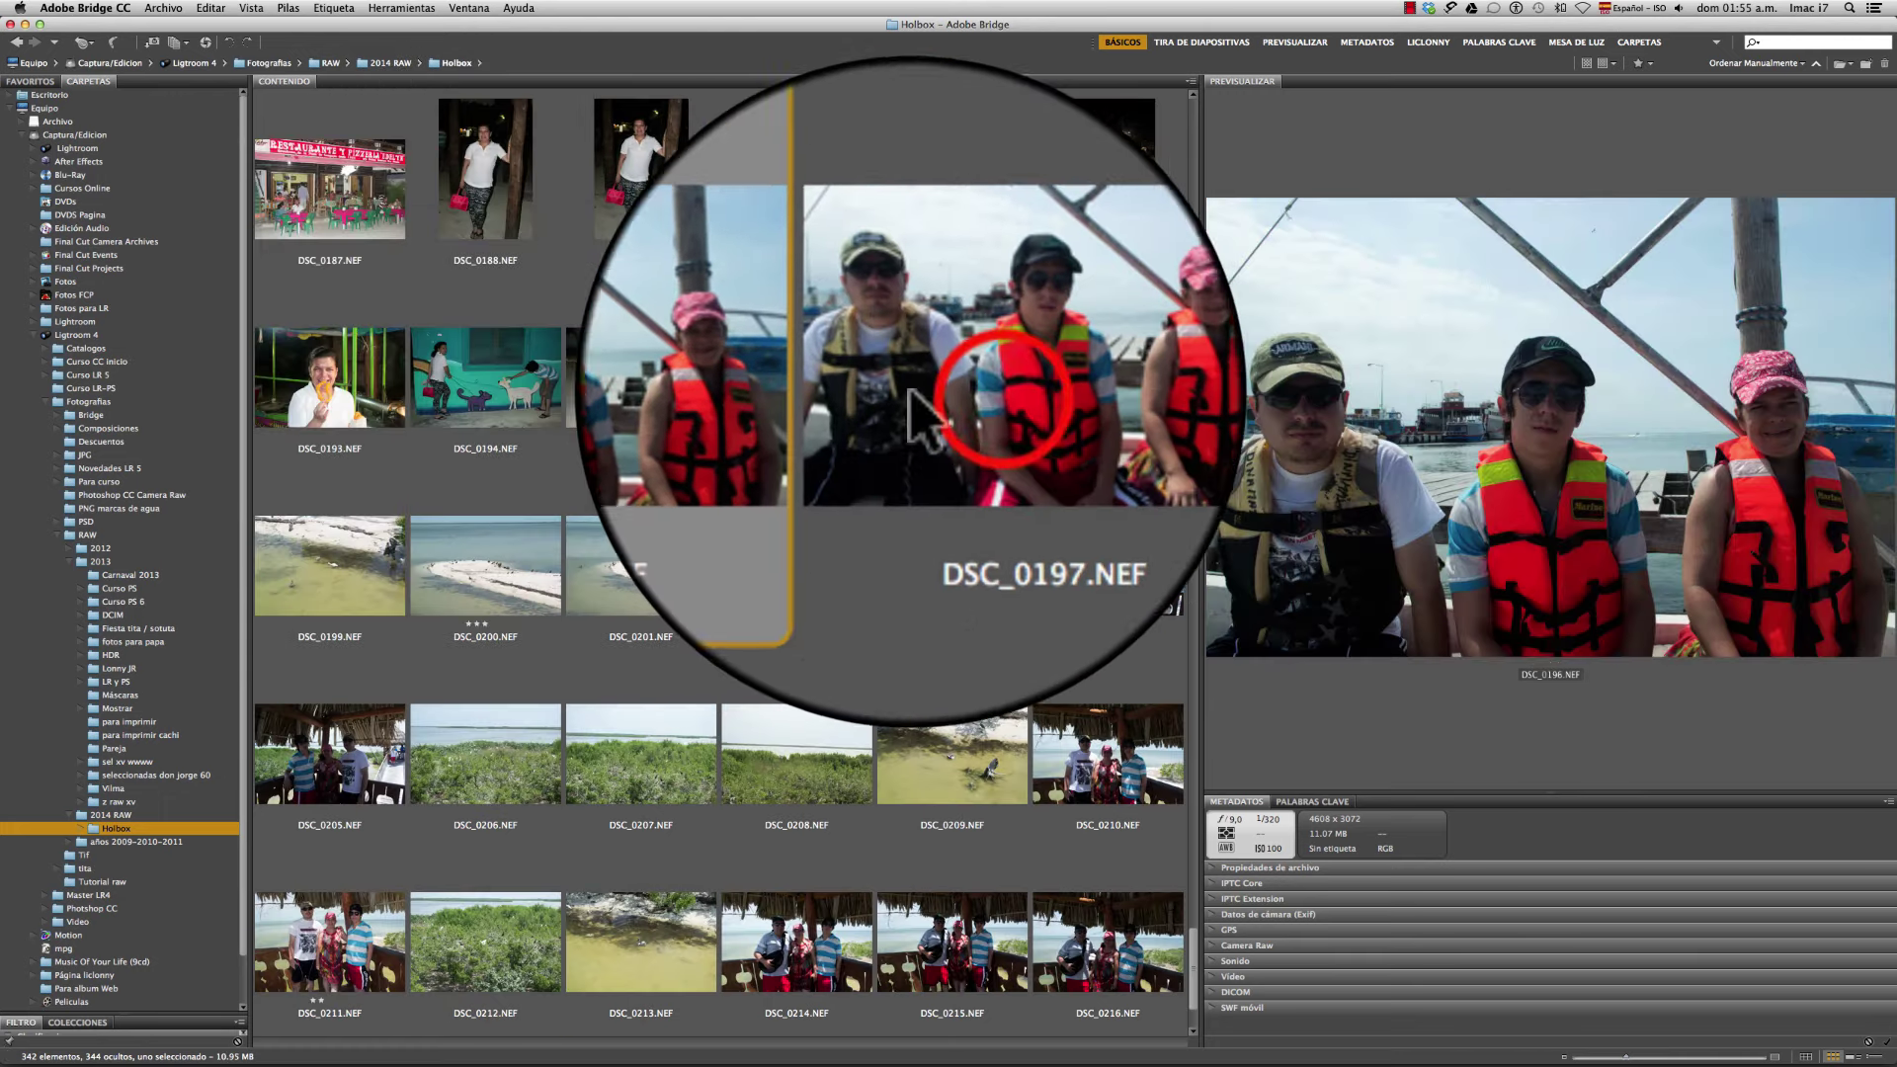
{"action": "left_click", "coordinate": [920, 391]}
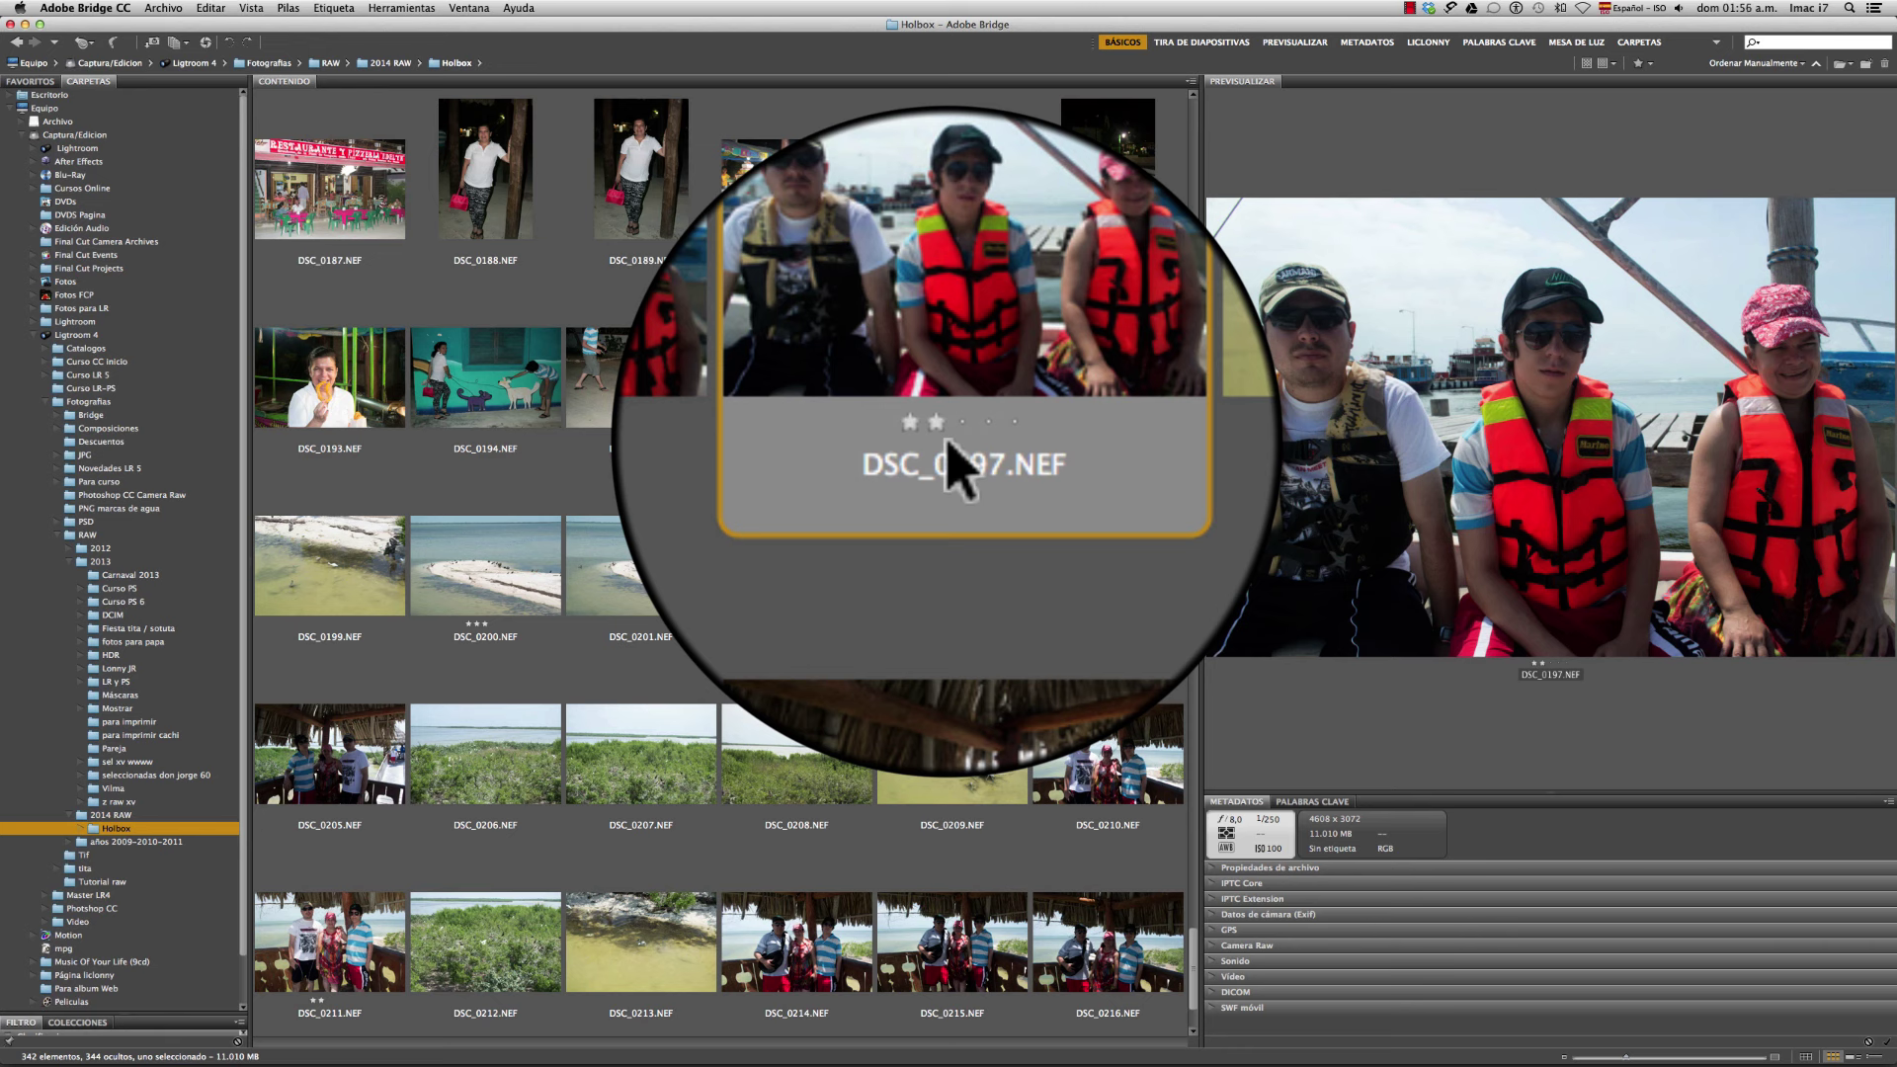
Clear DSC_0197's rating, rate it three stars, and give it a red label
{"action": "key", "text": "super+0"}
{"action": "key", "text": "super+3"}
{"action": "key", "text": "super+6"}
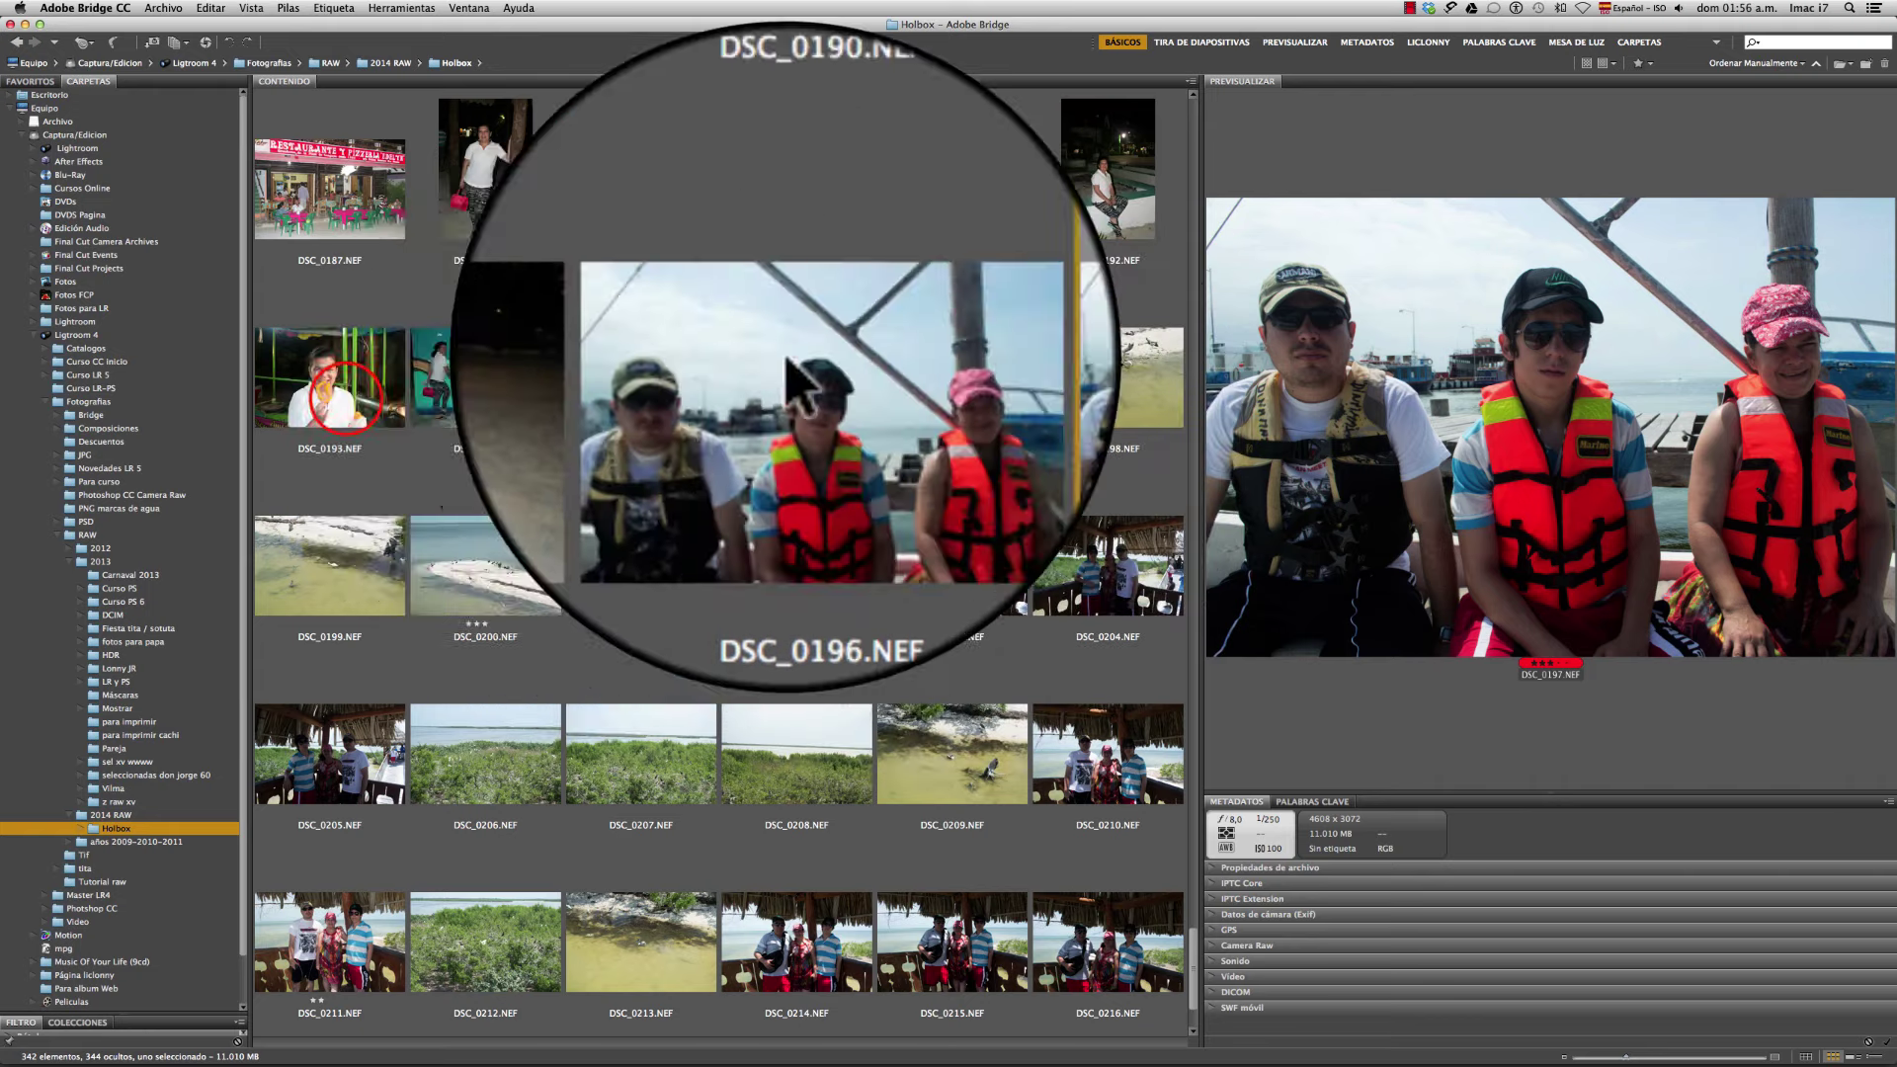
Give DSC_0193 a one-star rating and replace its red label with a yellow one
{"action": "left_click", "coordinate": [346, 400]}
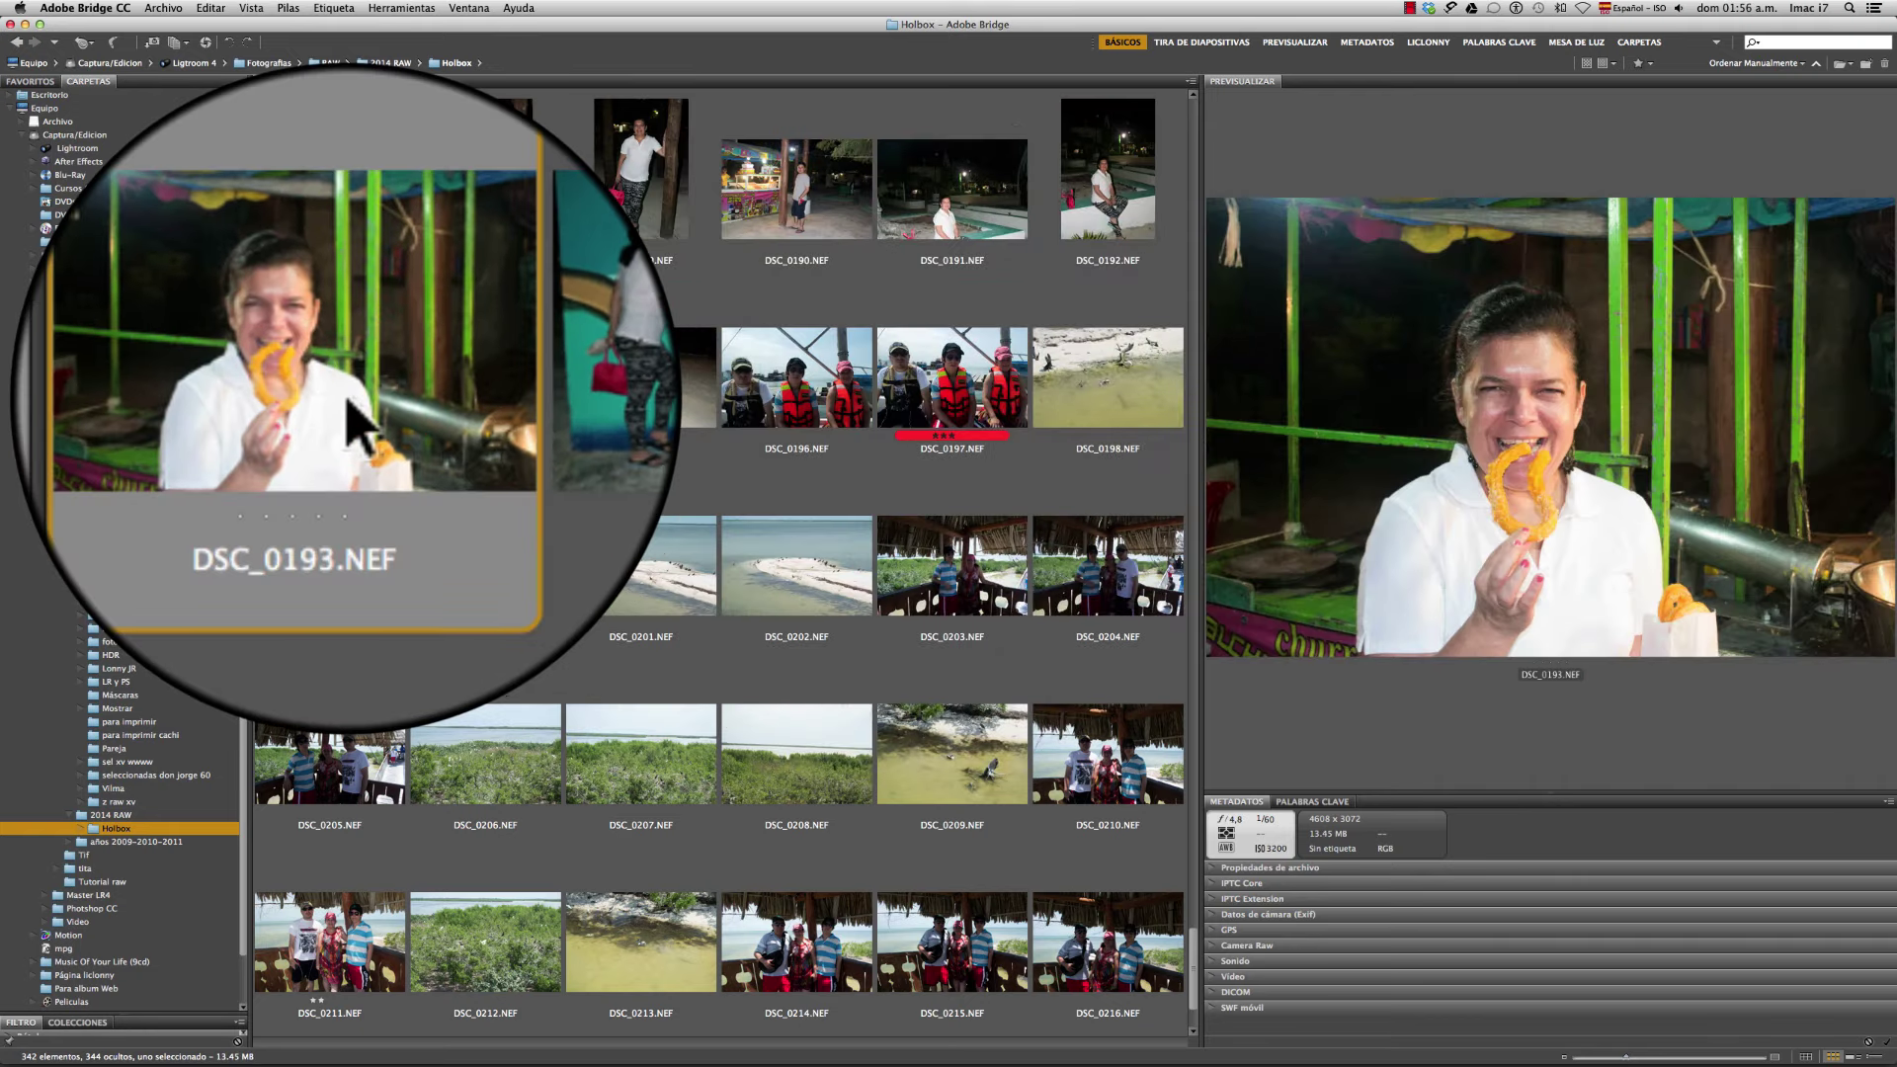
{"action": "key", "text": "ctrl+6"}
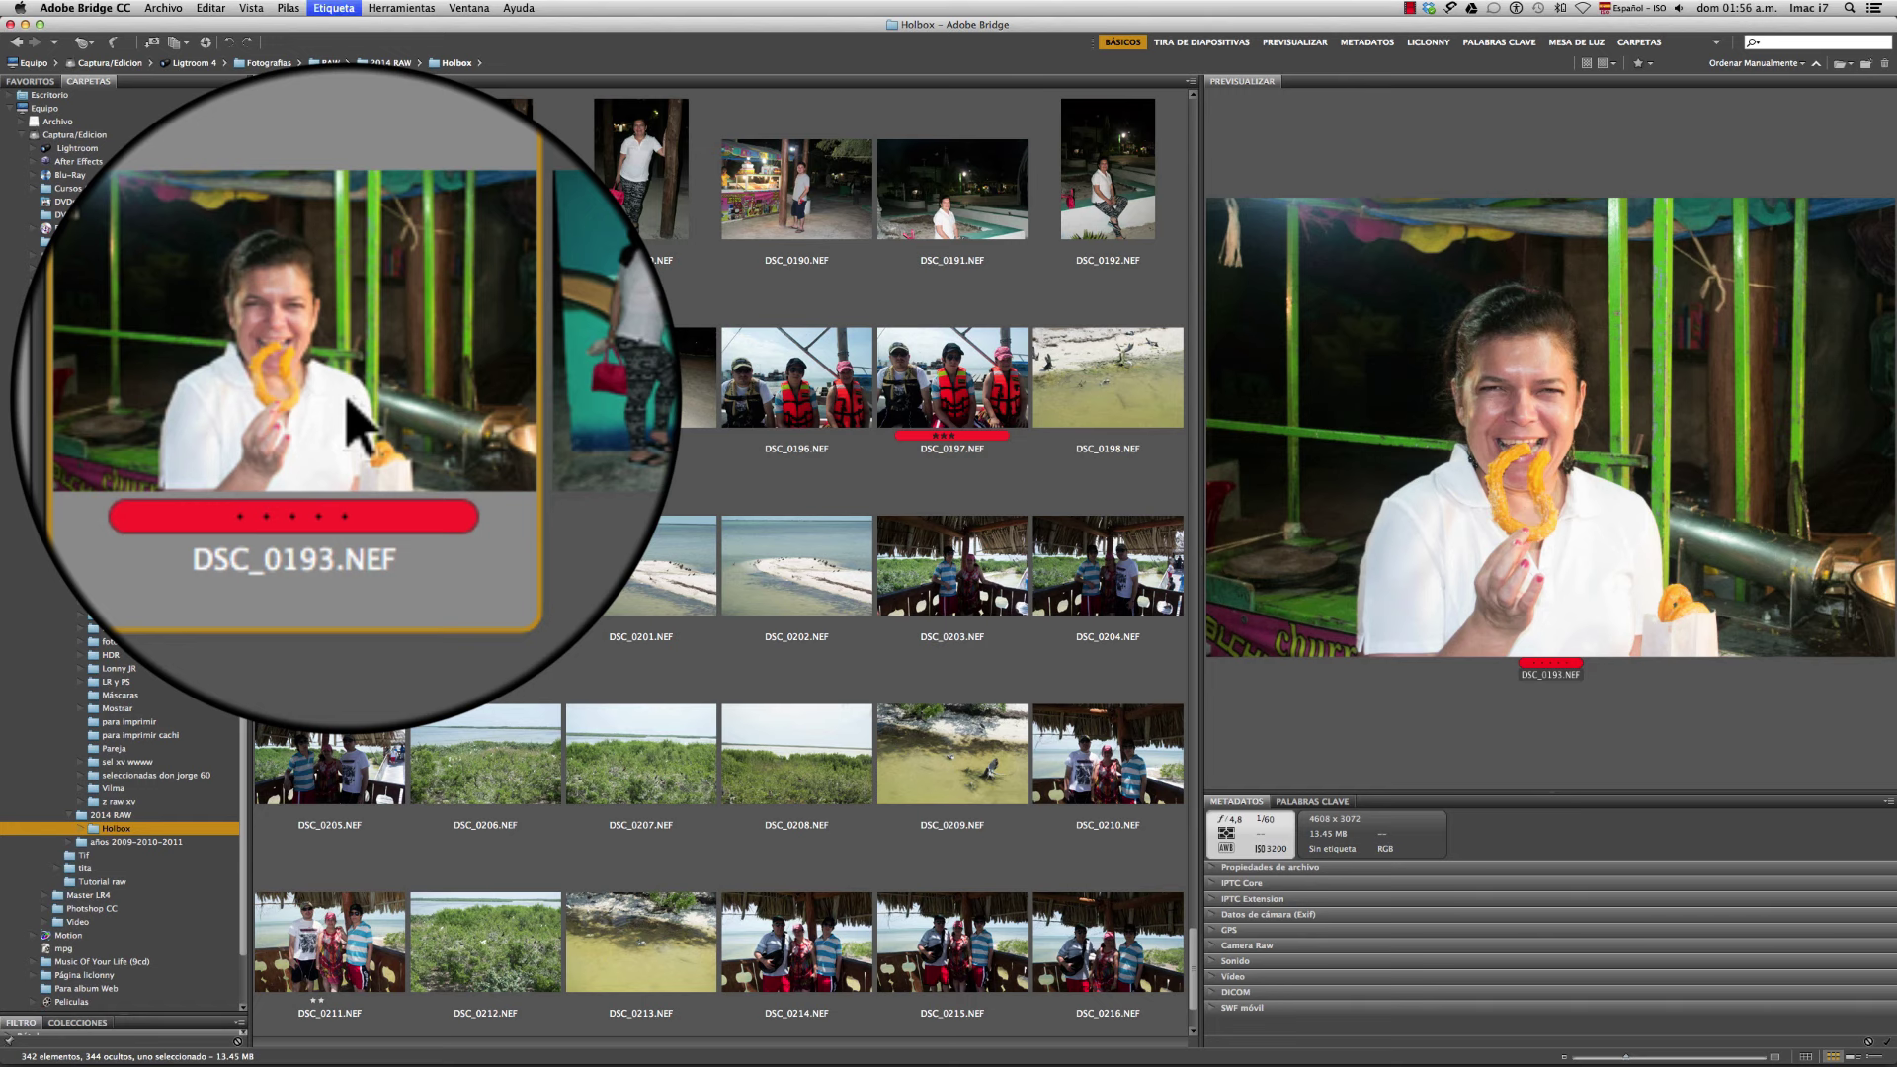
{"action": "key", "text": "ctrl+1"}
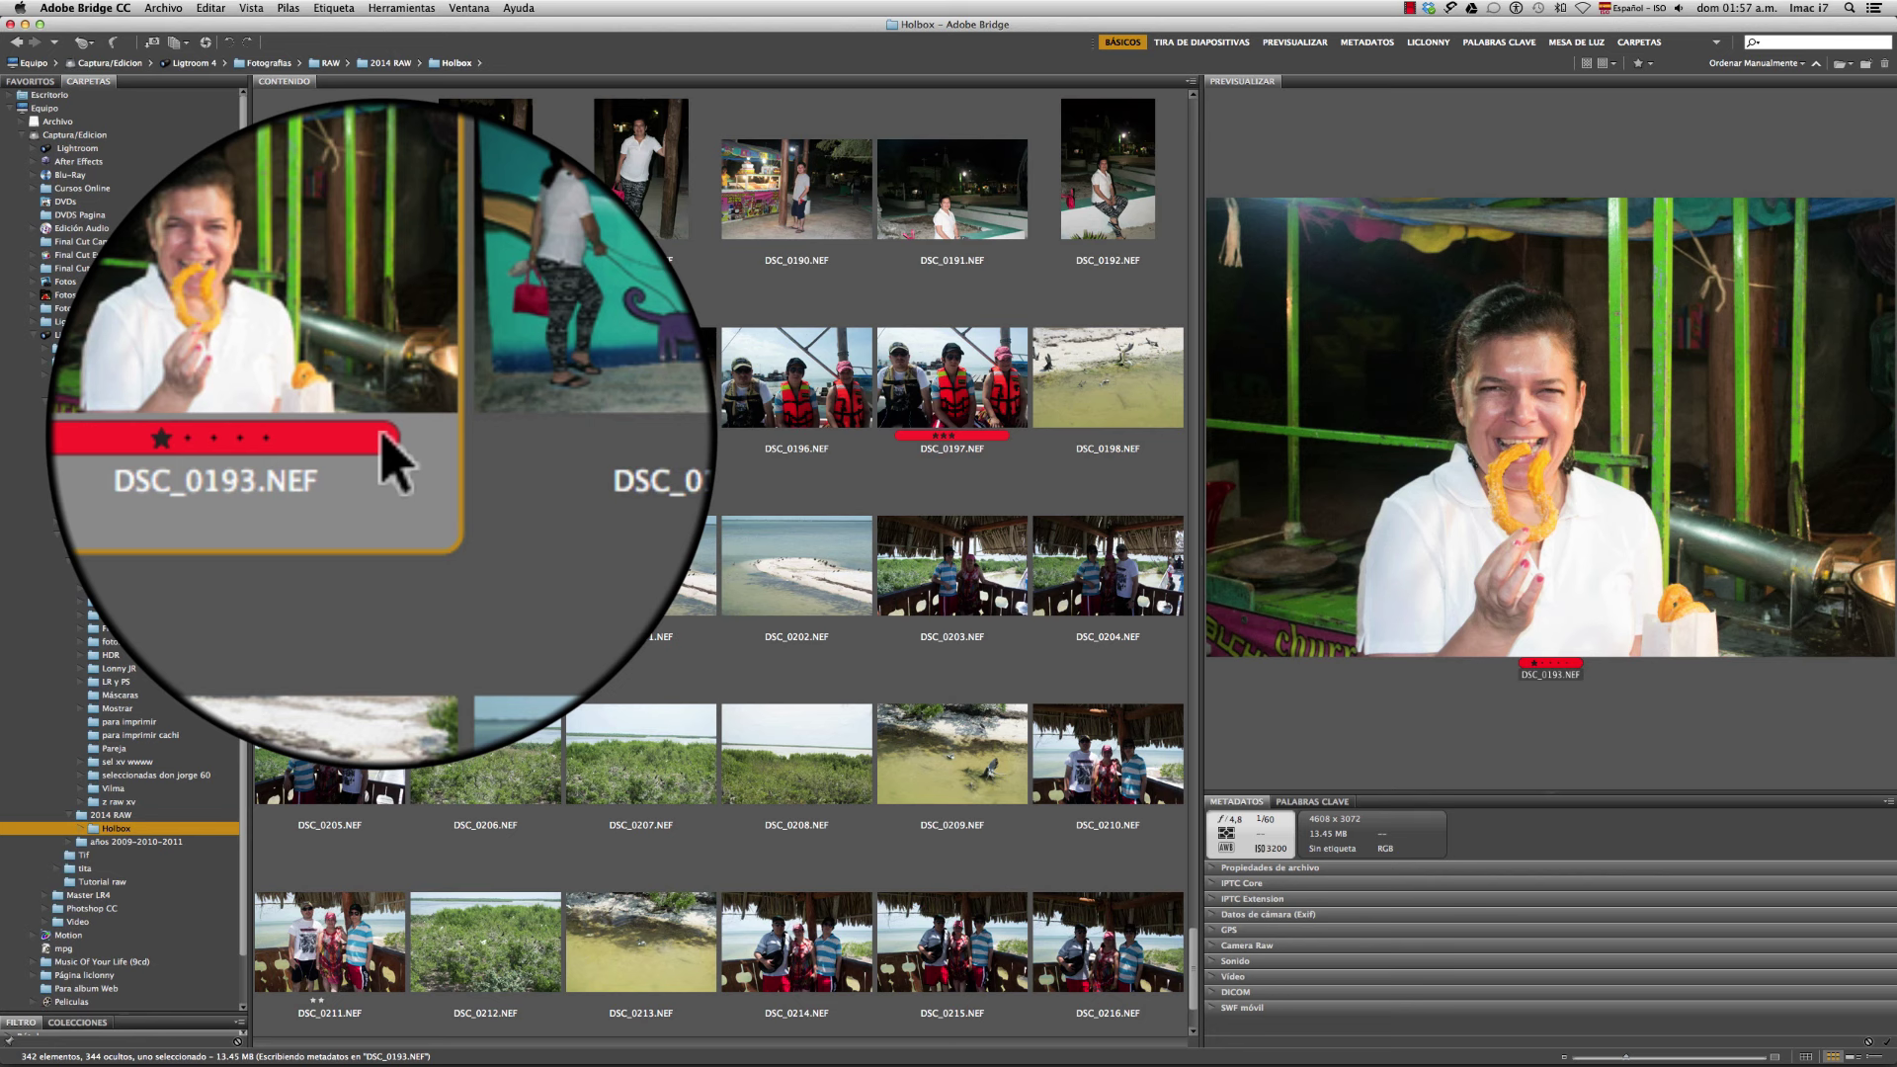
{"action": "key", "text": "super+6"}
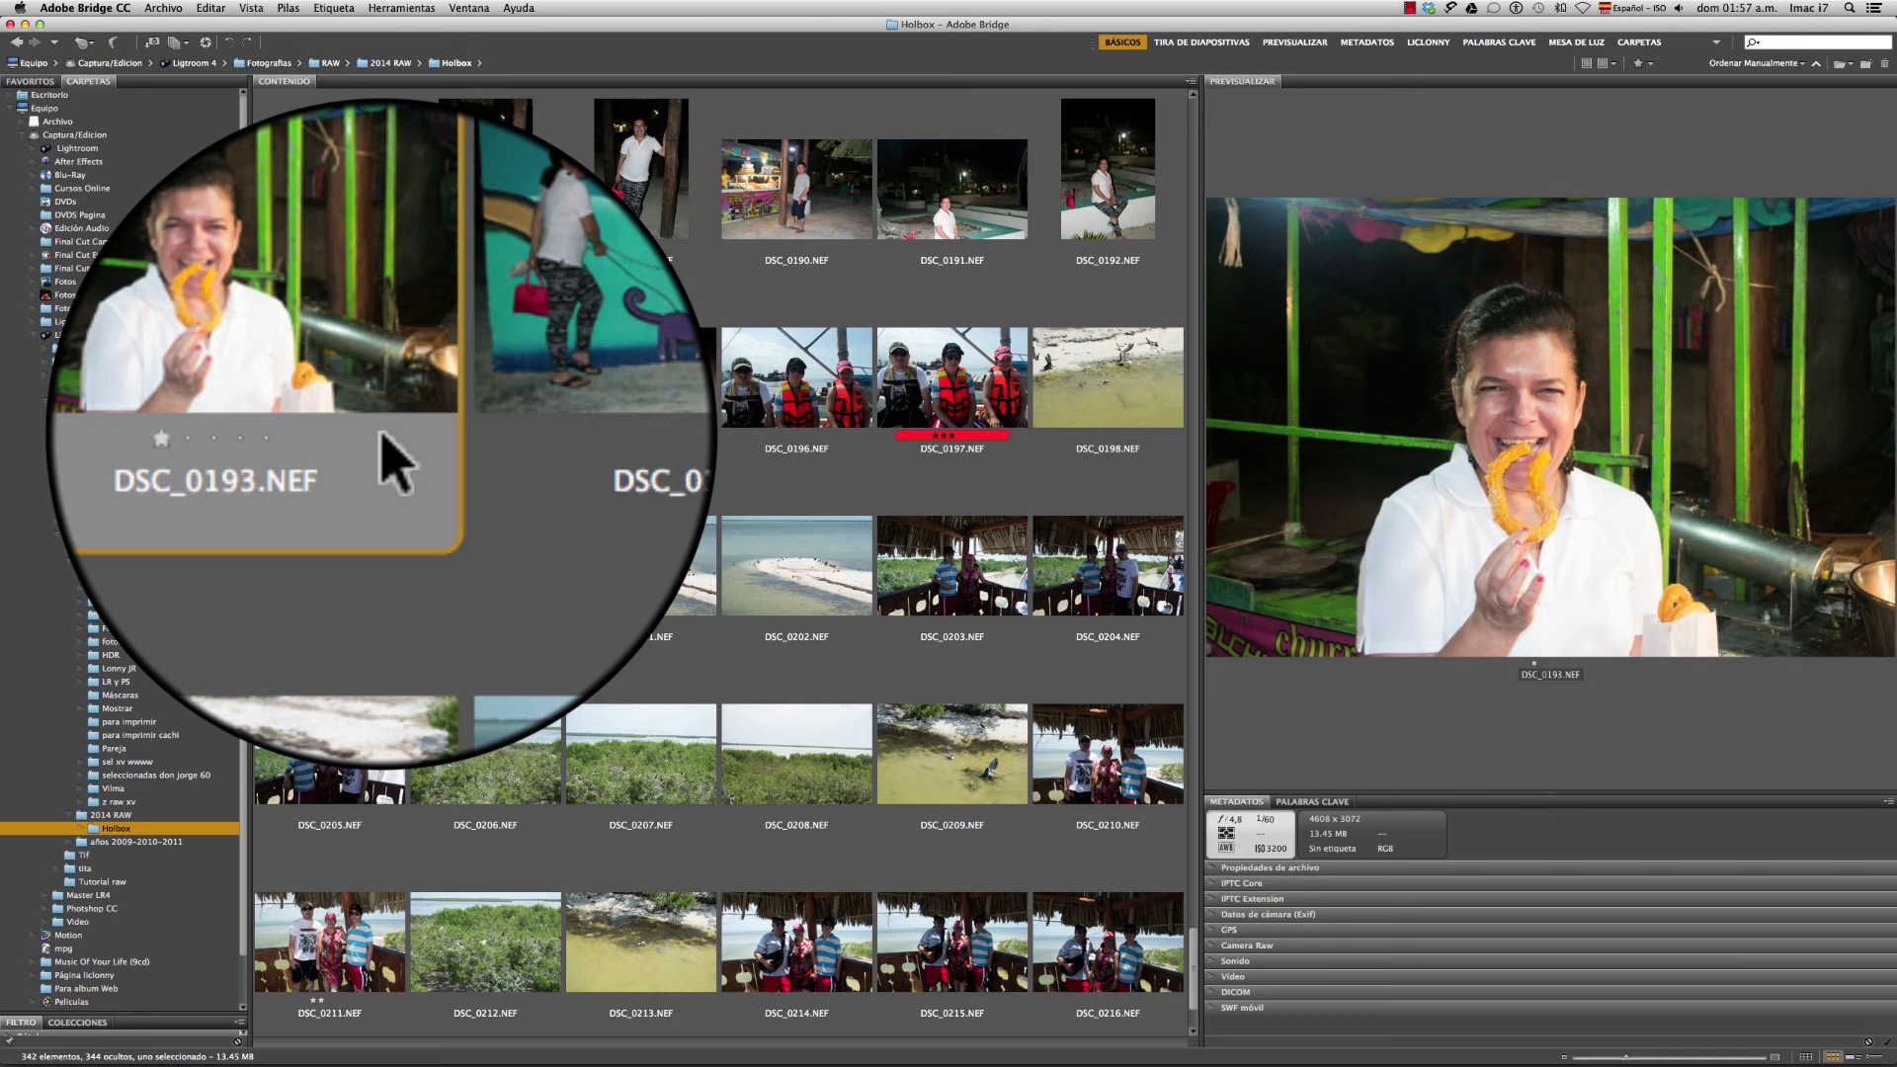
{"action": "key", "text": "super+7"}
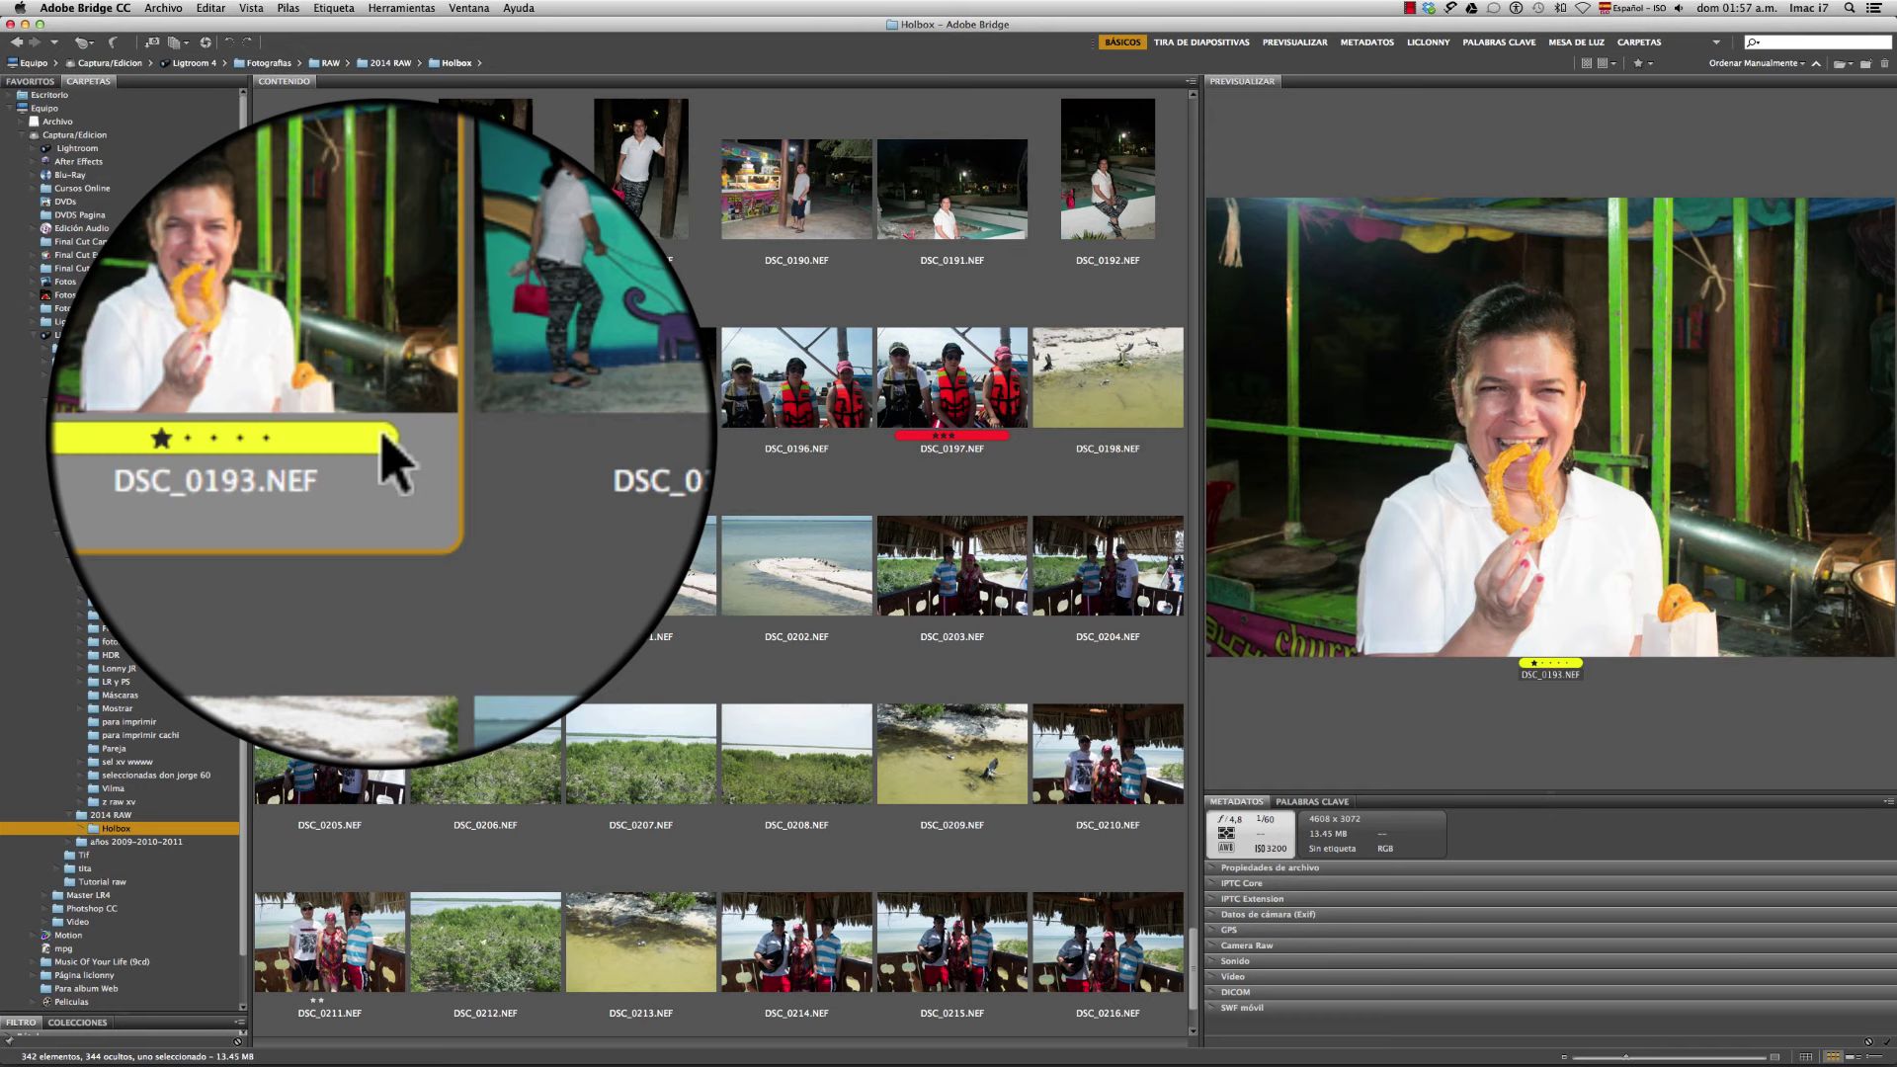
Rate DSC_0188 three stars and give it a red label
{"action": "left_click", "coordinate": [471, 194]}
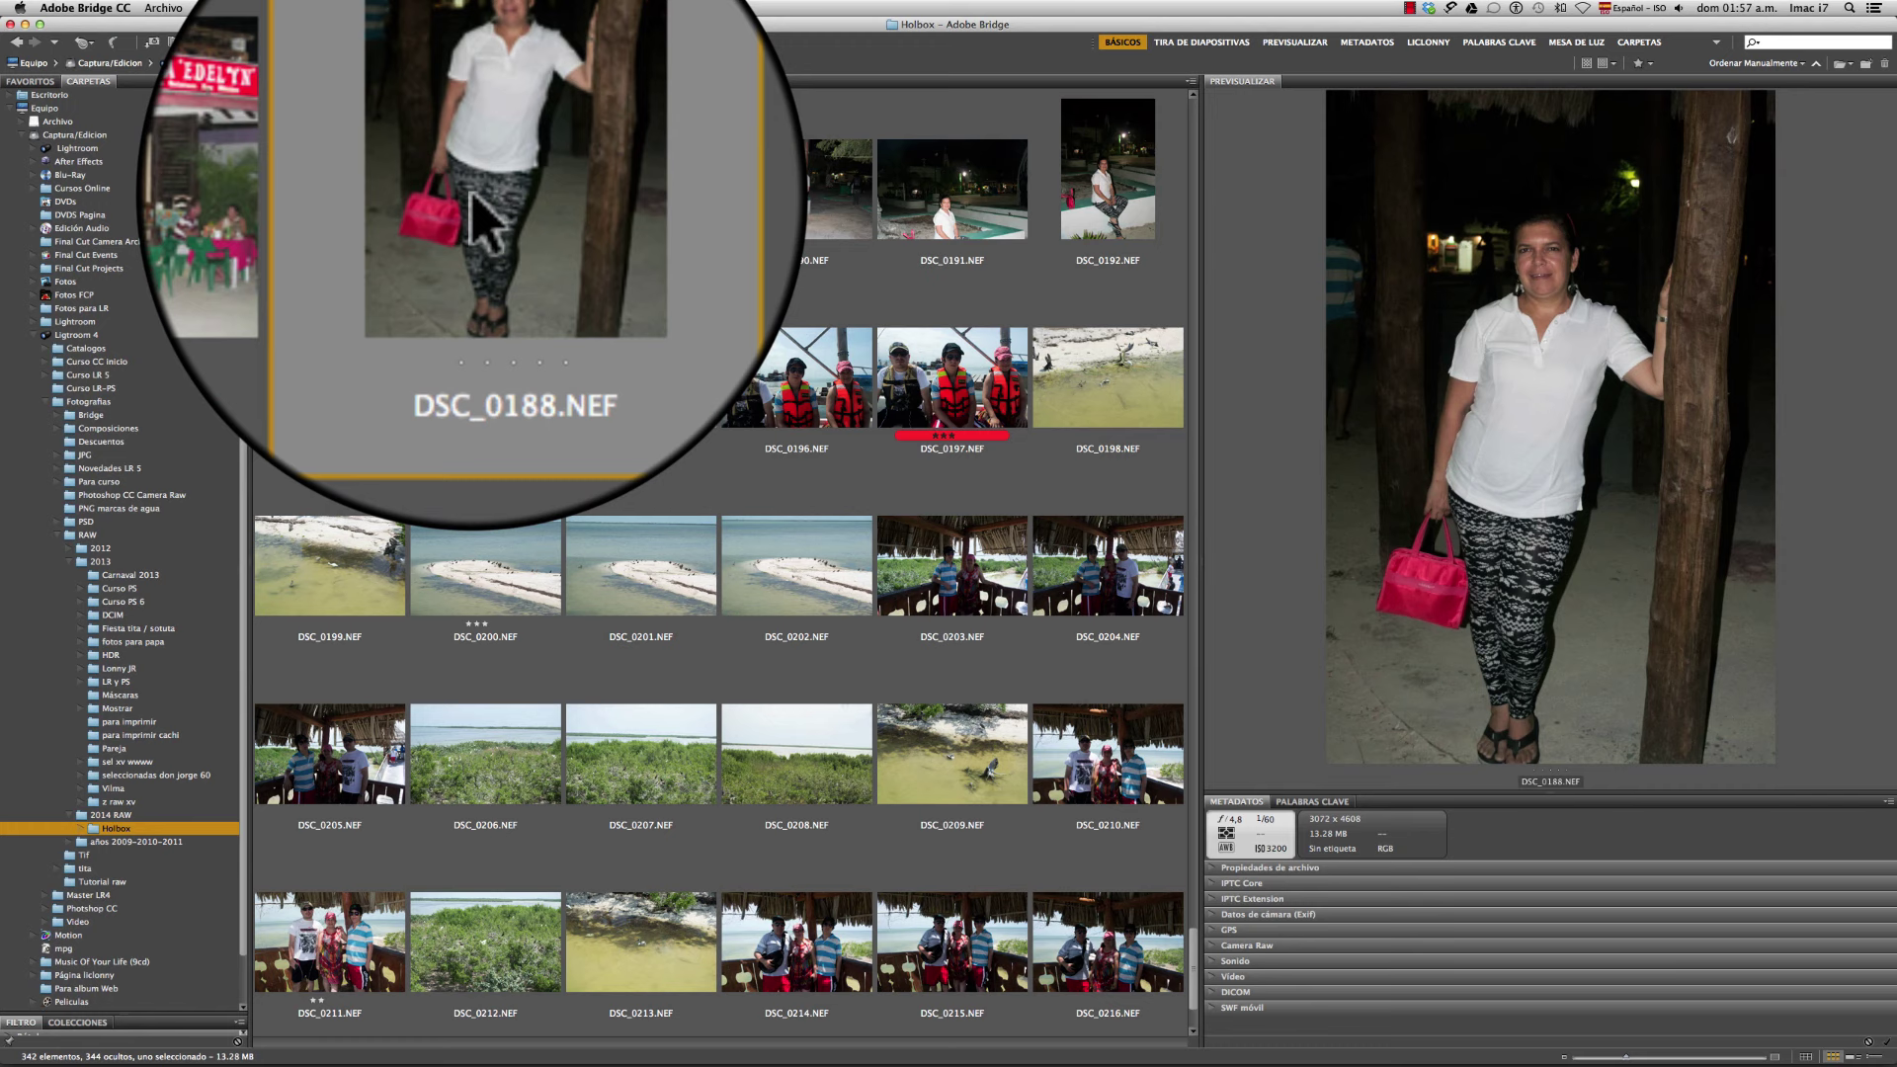
{"action": "left_click", "coordinate": [618, 195]}
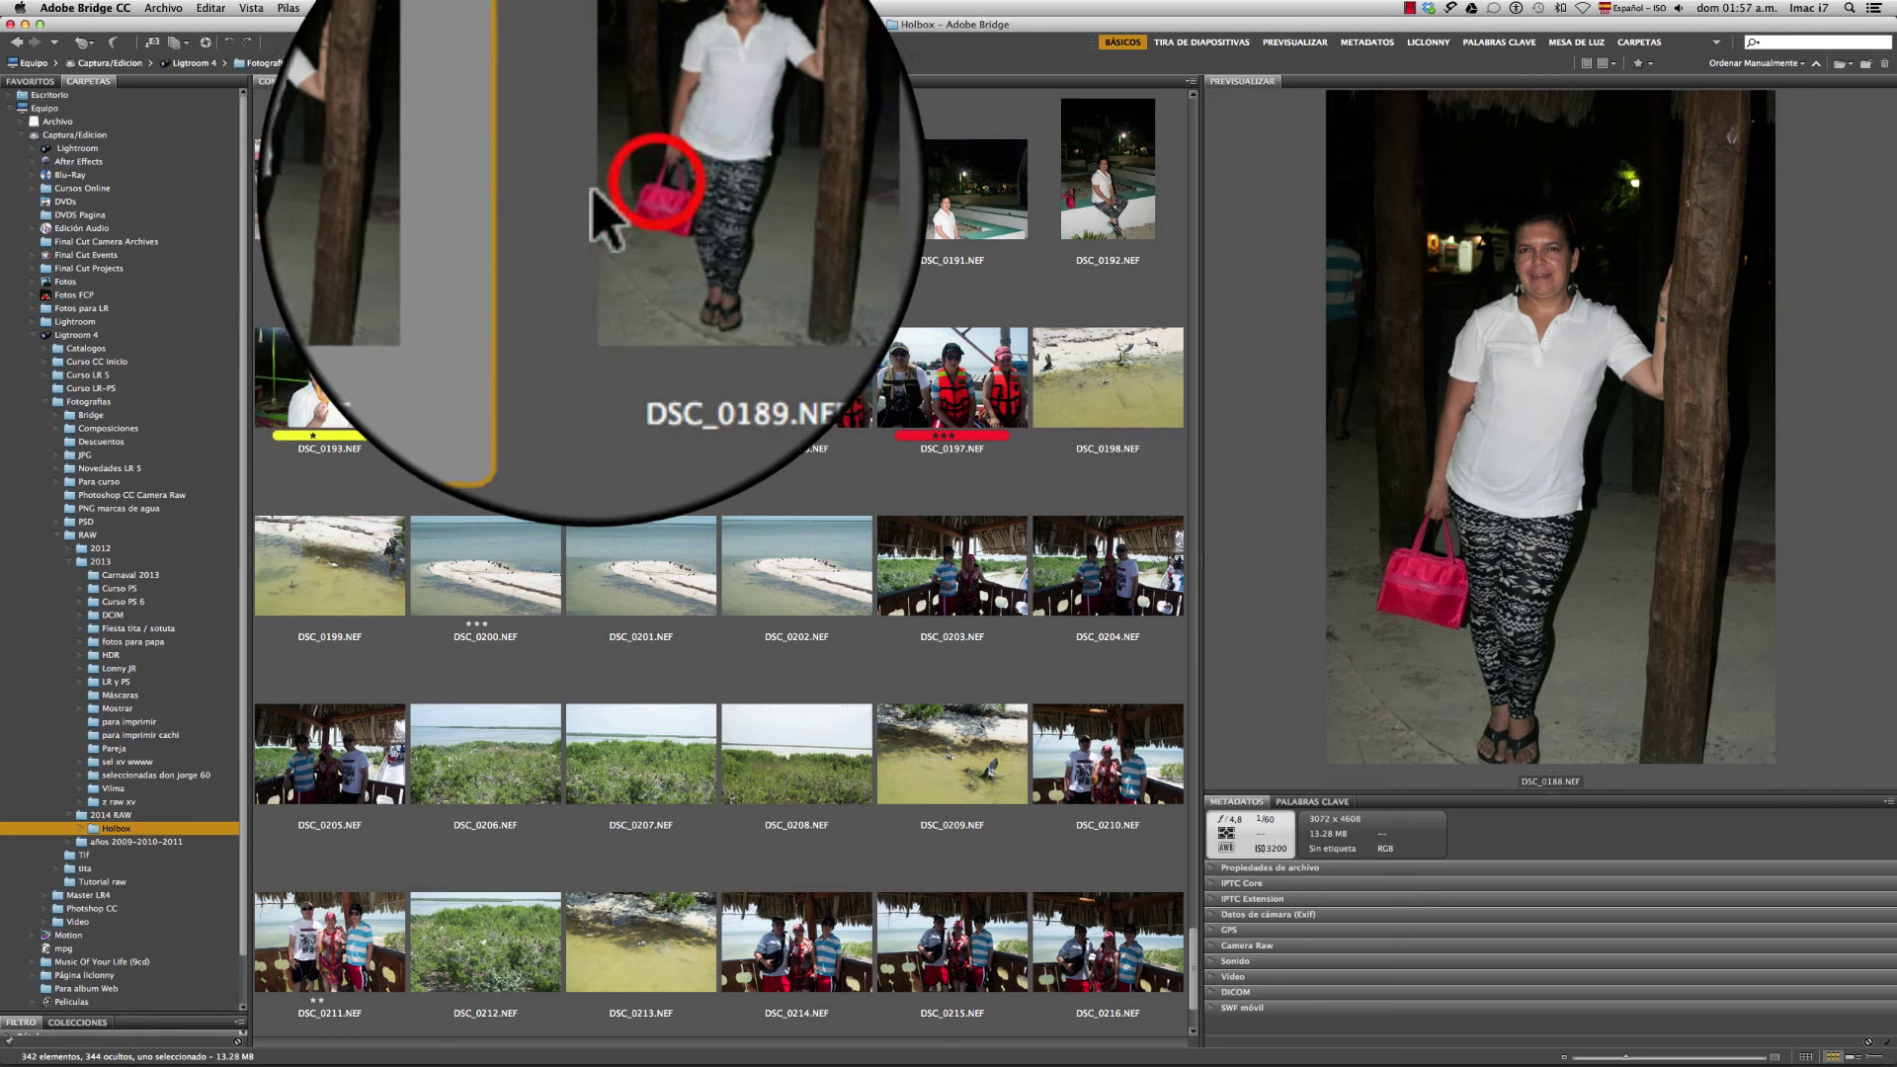
{"action": "left_click", "coordinate": [542, 188]}
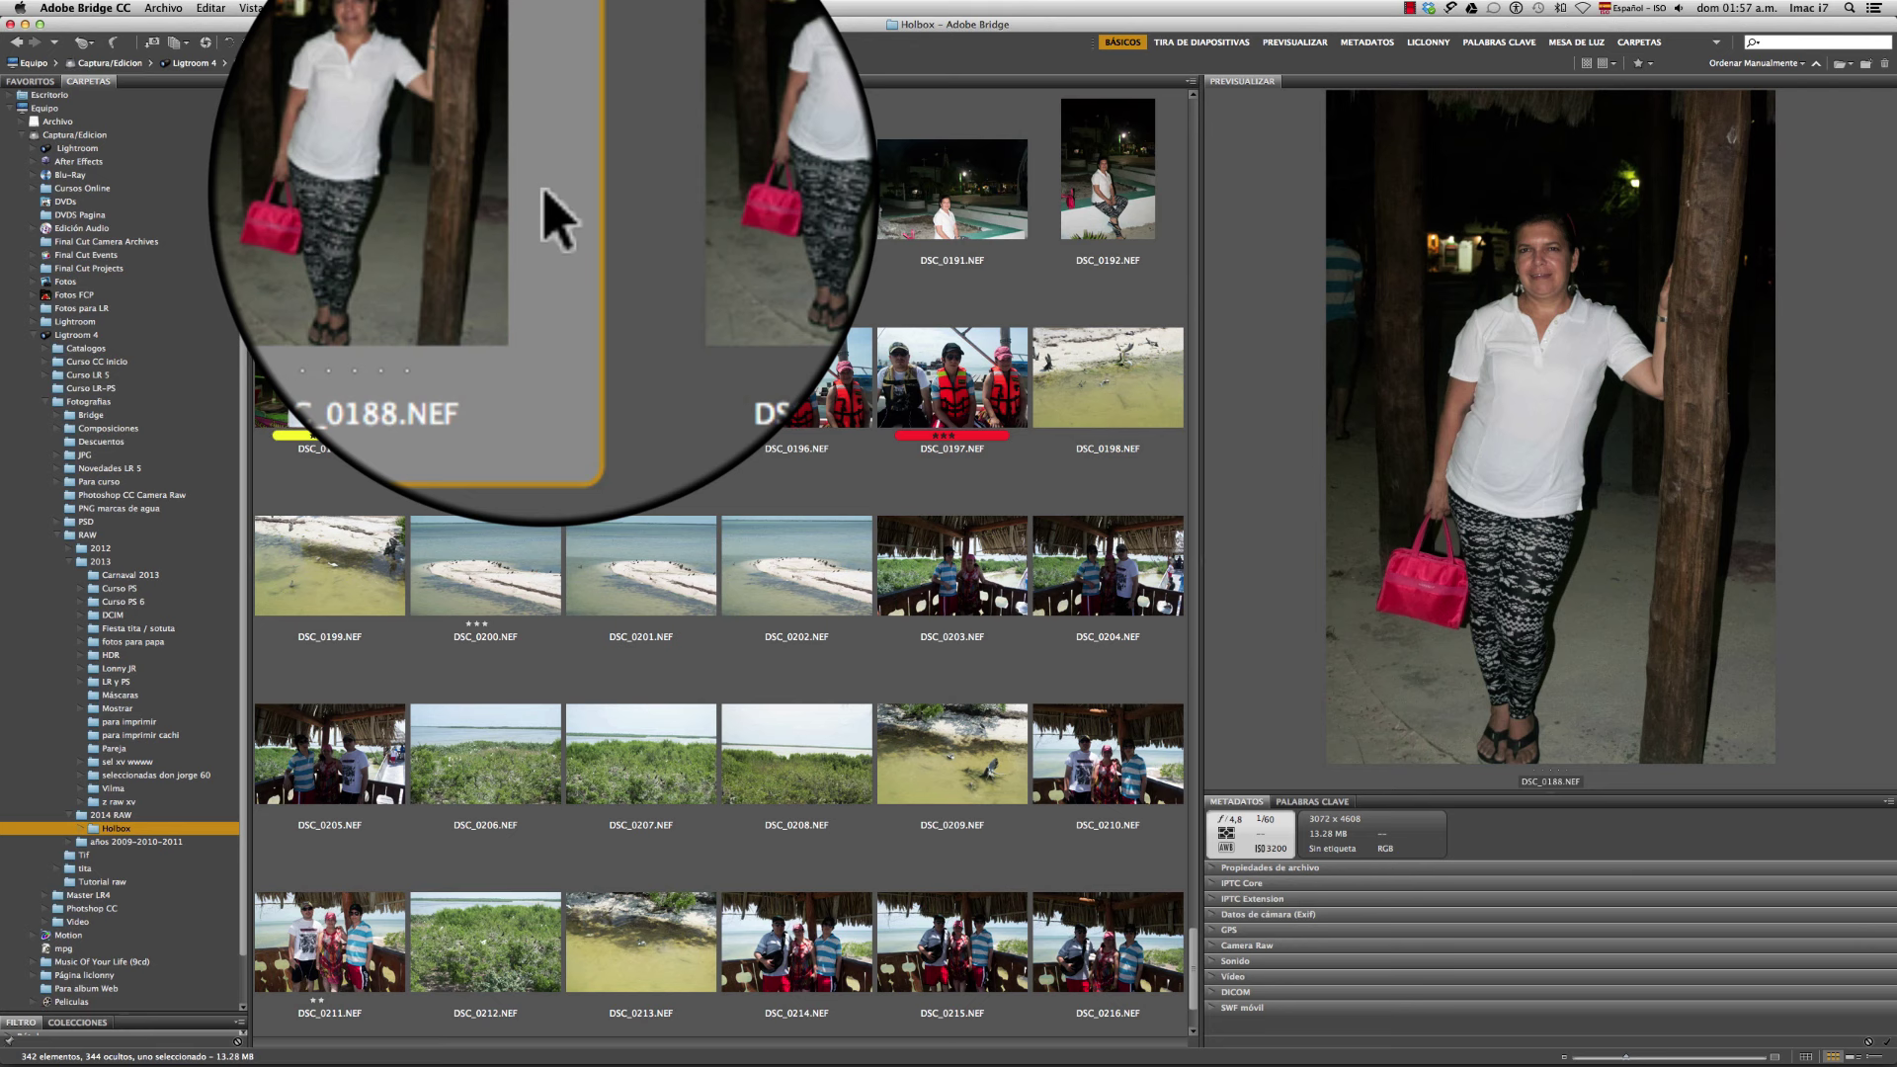
{"action": "key", "text": "ctrl+3"}
{"action": "key", "text": "ctrl+6"}
Give DSC_0190 a one-star rating and a red label
{"action": "scroll", "coordinate": [543, 189], "scroll_direction": "up", "scroll_amount": 2}
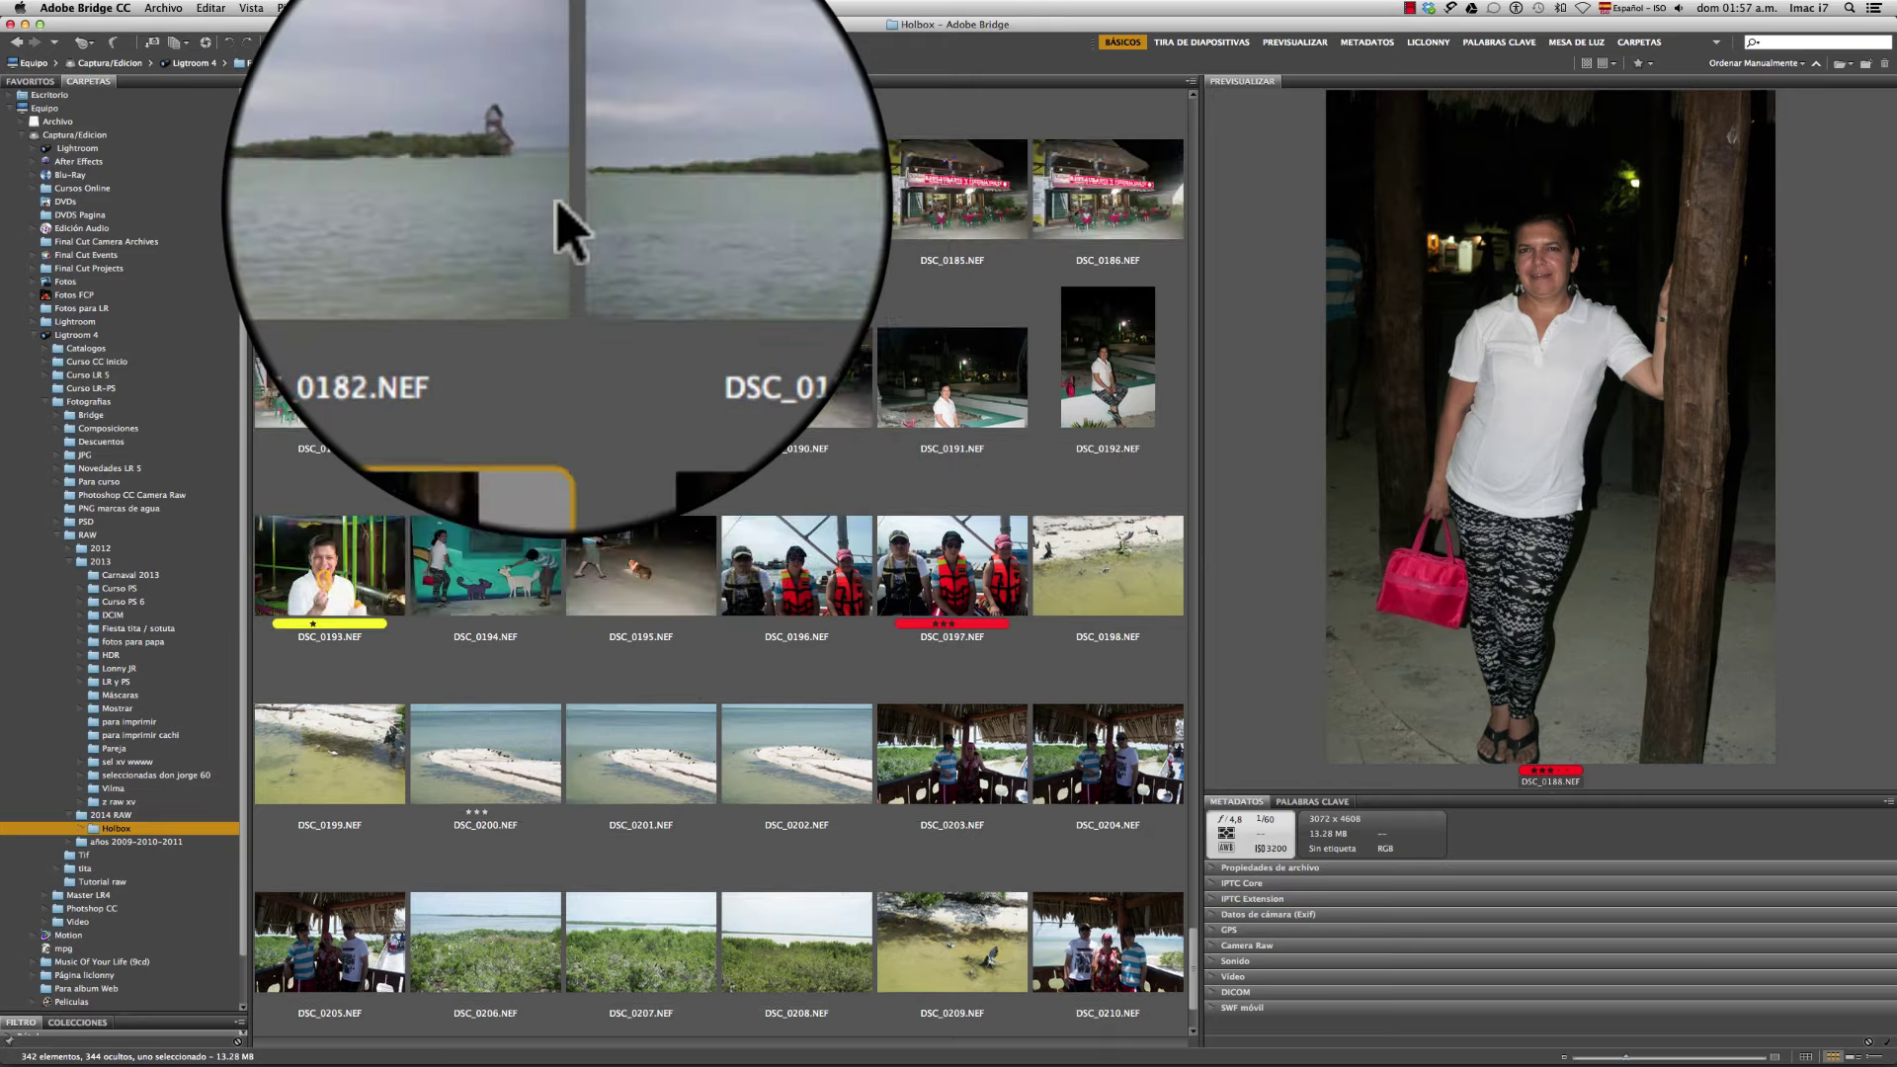
{"action": "scroll", "coordinate": [542, 189], "scroll_direction": "up", "scroll_amount": 5}
{"action": "scroll", "coordinate": [553, 217], "scroll_direction": "down", "scroll_amount": 7}
{"action": "scroll", "coordinate": [612, 237], "scroll_direction": "down", "scroll_amount": 2}
{"action": "scroll", "coordinate": [642, 247], "scroll_direction": "up", "scroll_amount": 5}
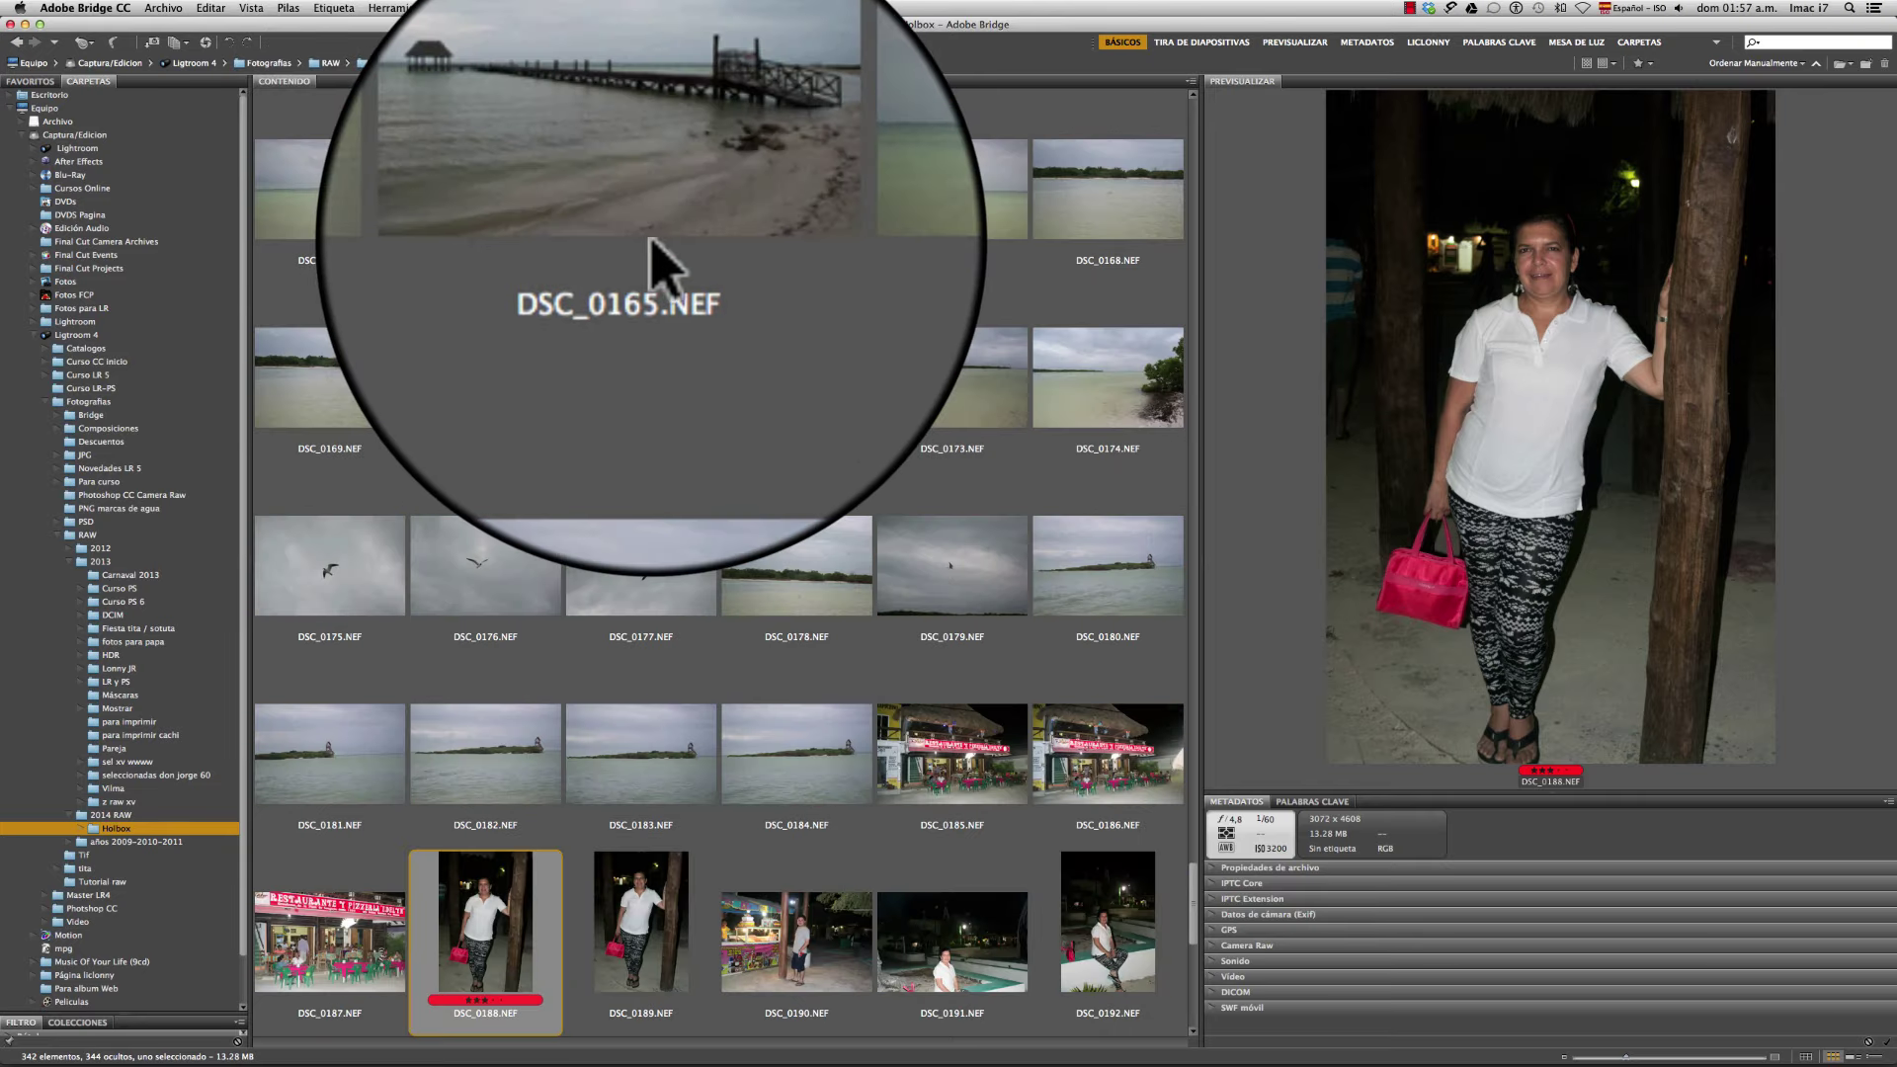
{"action": "scroll", "coordinate": [652, 259], "scroll_direction": "down", "scroll_amount": 1}
{"action": "left_click", "coordinate": [822, 759]}
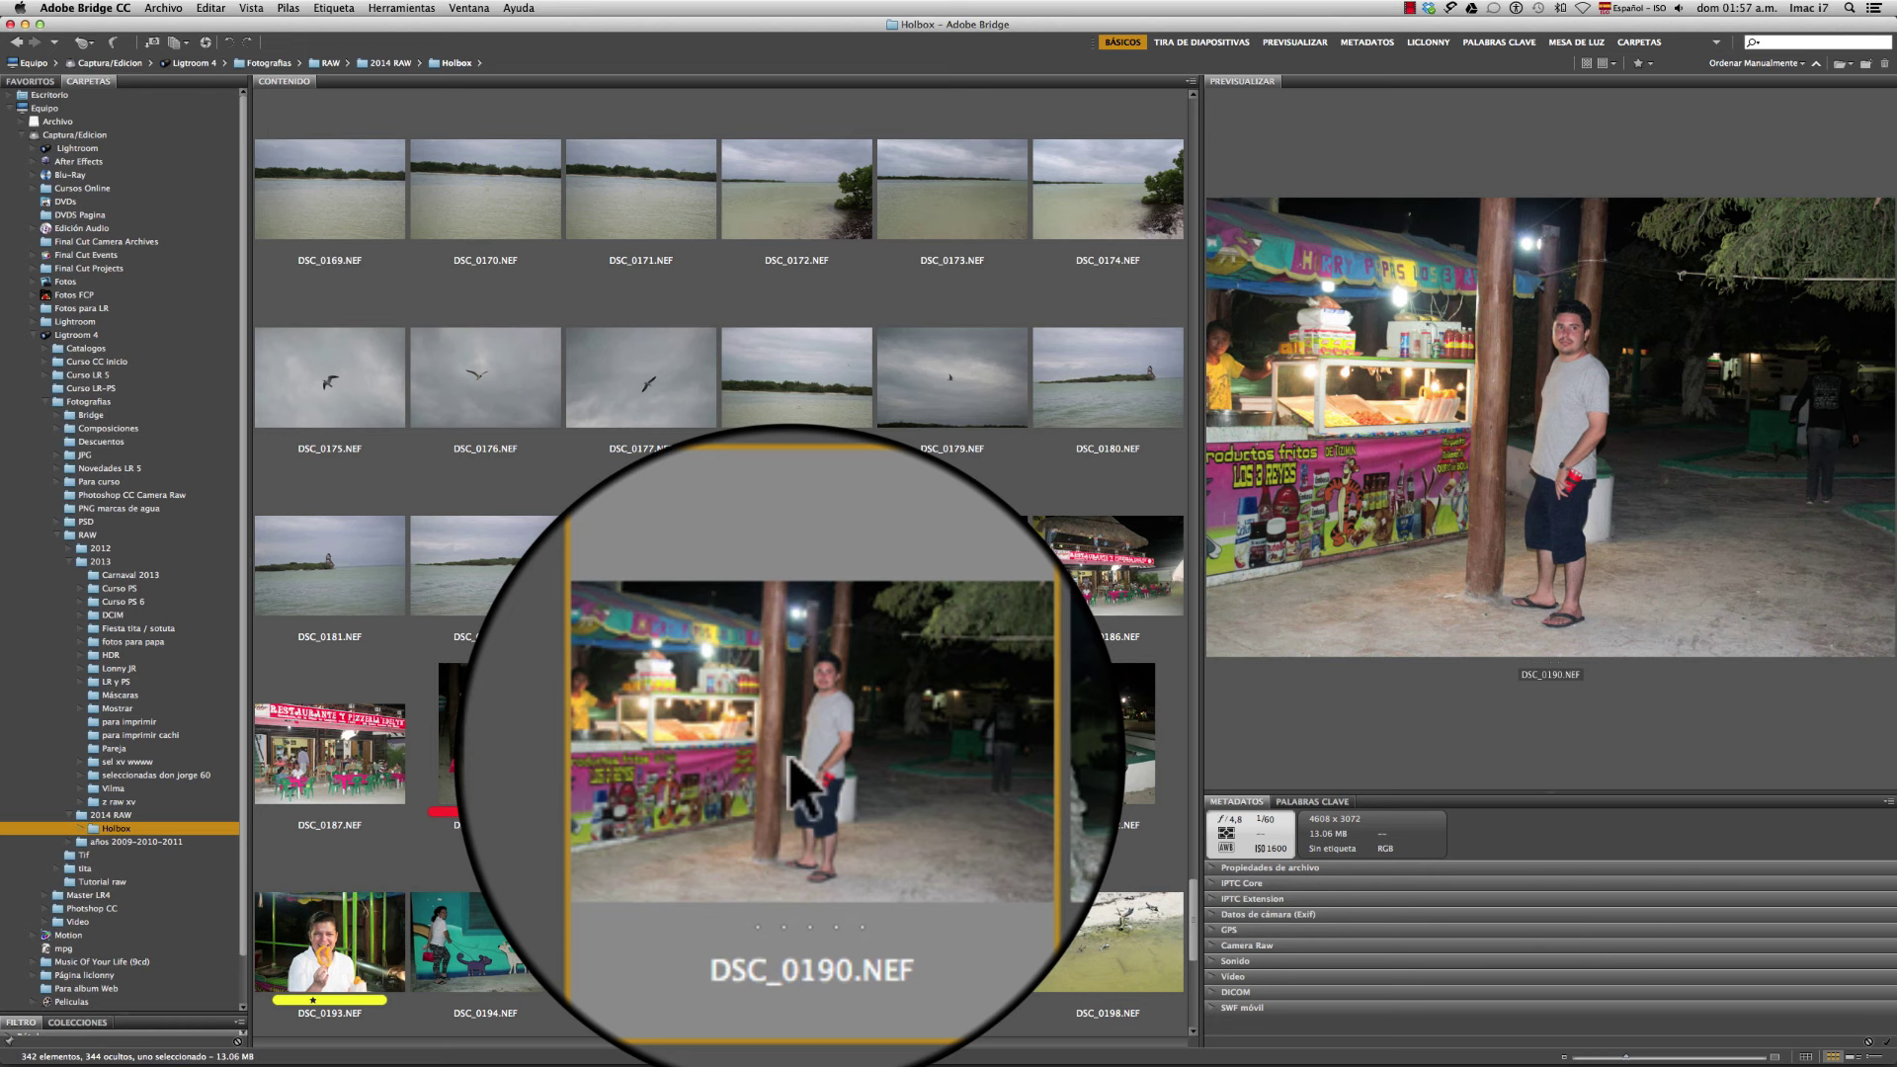
{"action": "key", "text": "ctrl+1"}
{"action": "key", "text": "ctrl+3"}
{"action": "key", "text": "ctrl+1"}
{"action": "key", "text": "ctrl+6"}
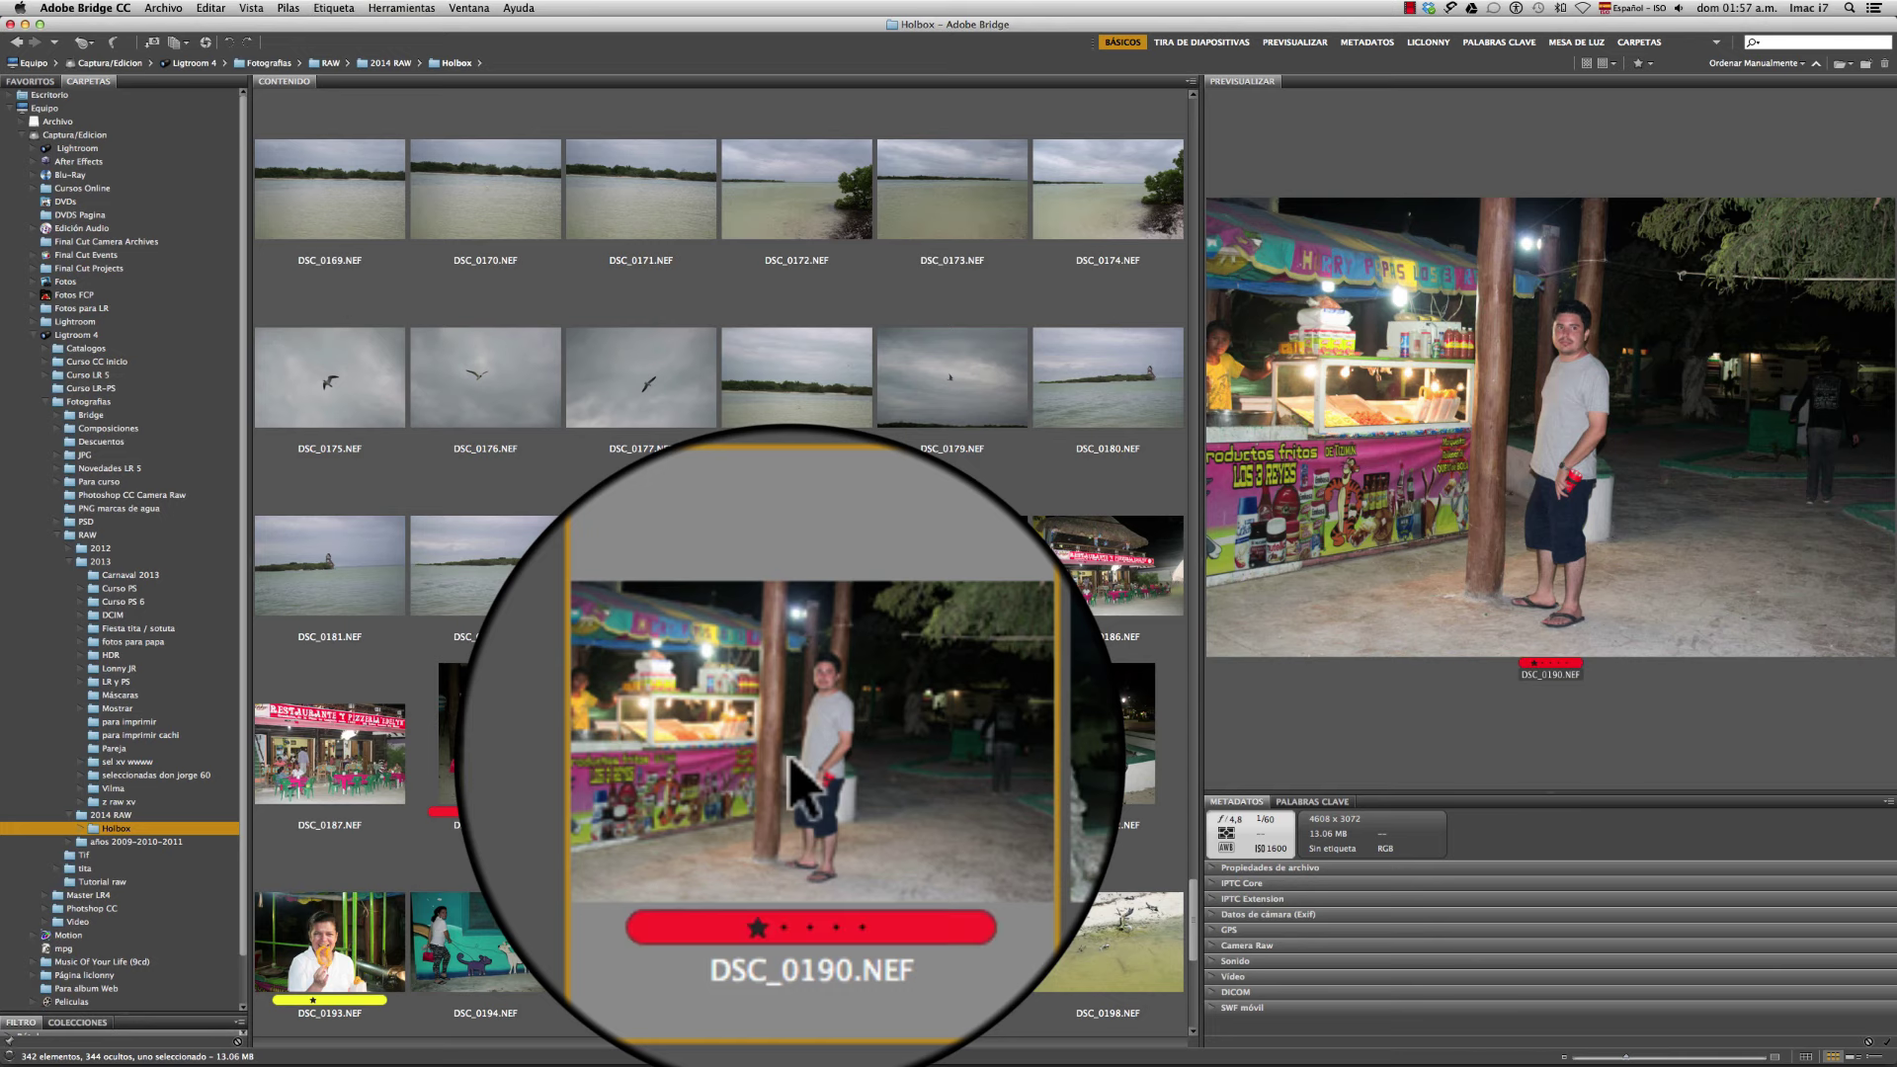
Rate the restaurant photo DSC_0187 two stars with a red label
{"action": "left_click", "coordinate": [919, 553]}
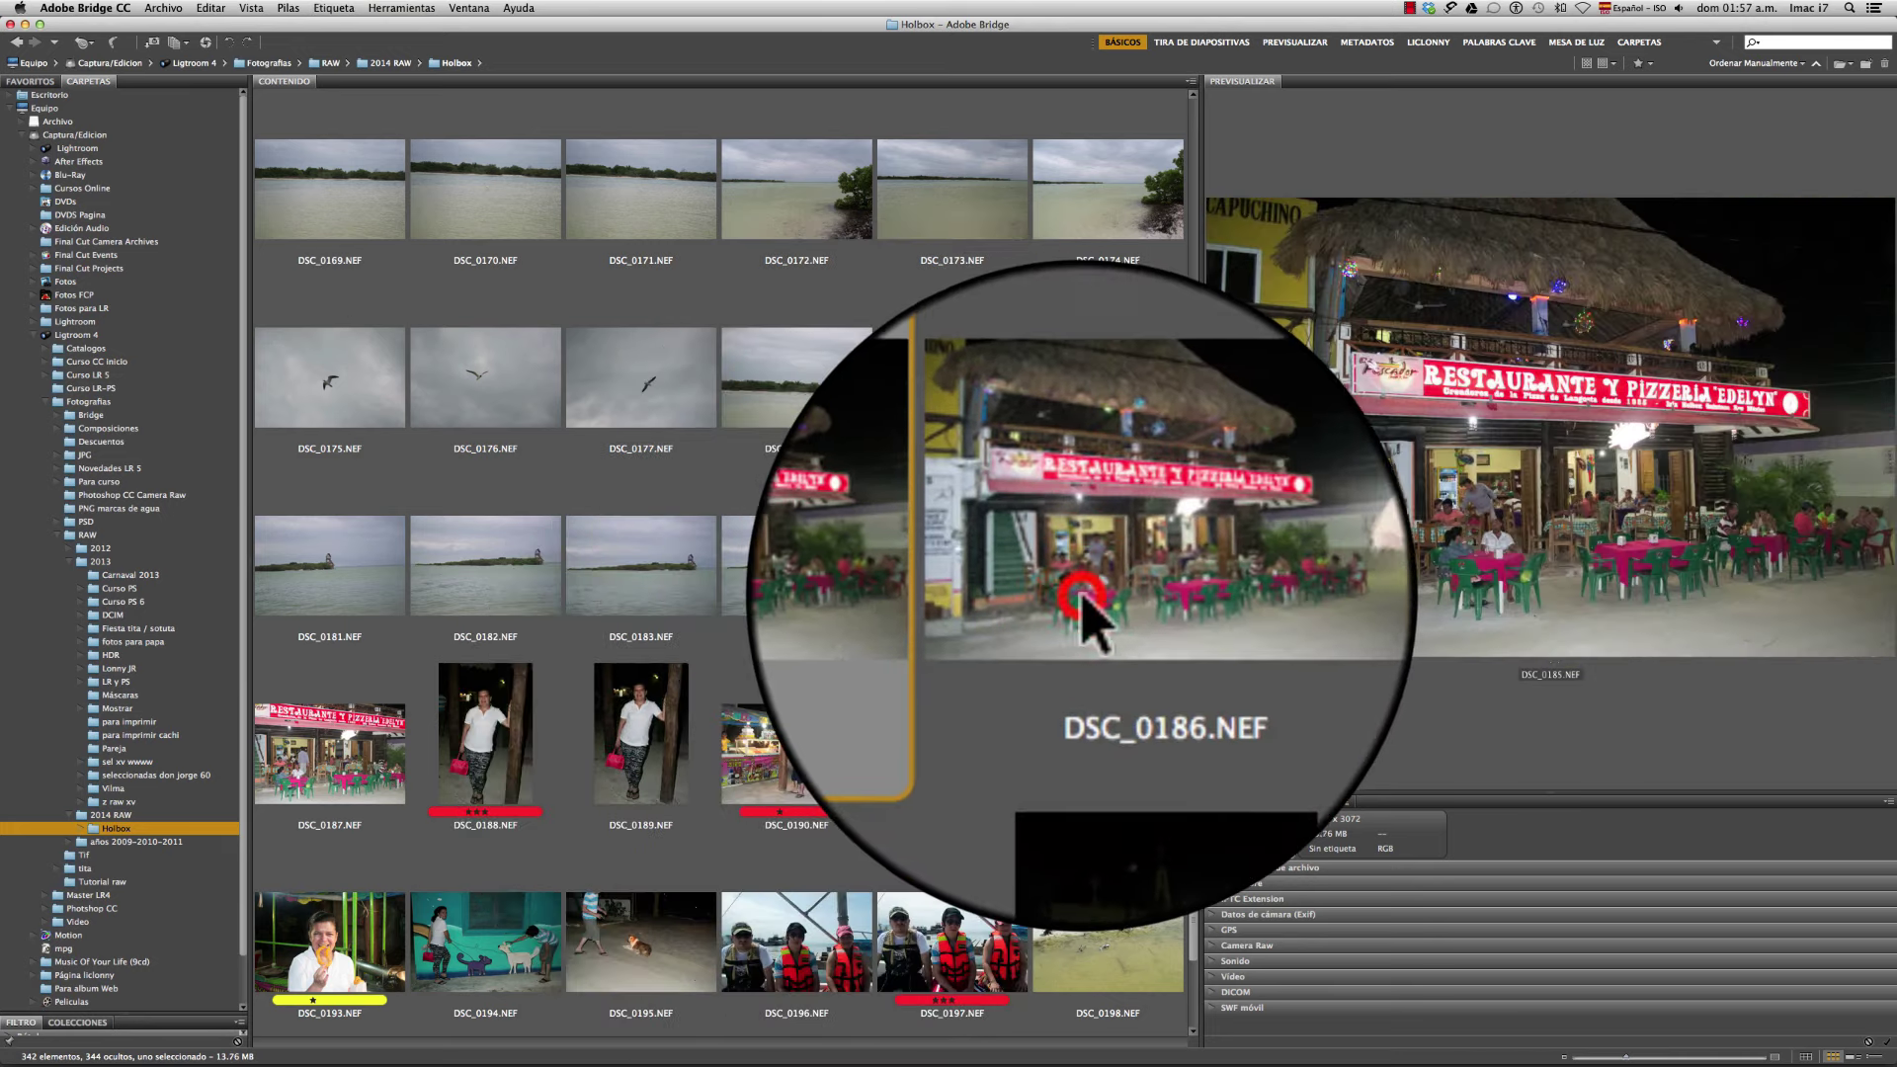
{"action": "left_click", "coordinate": [319, 756]}
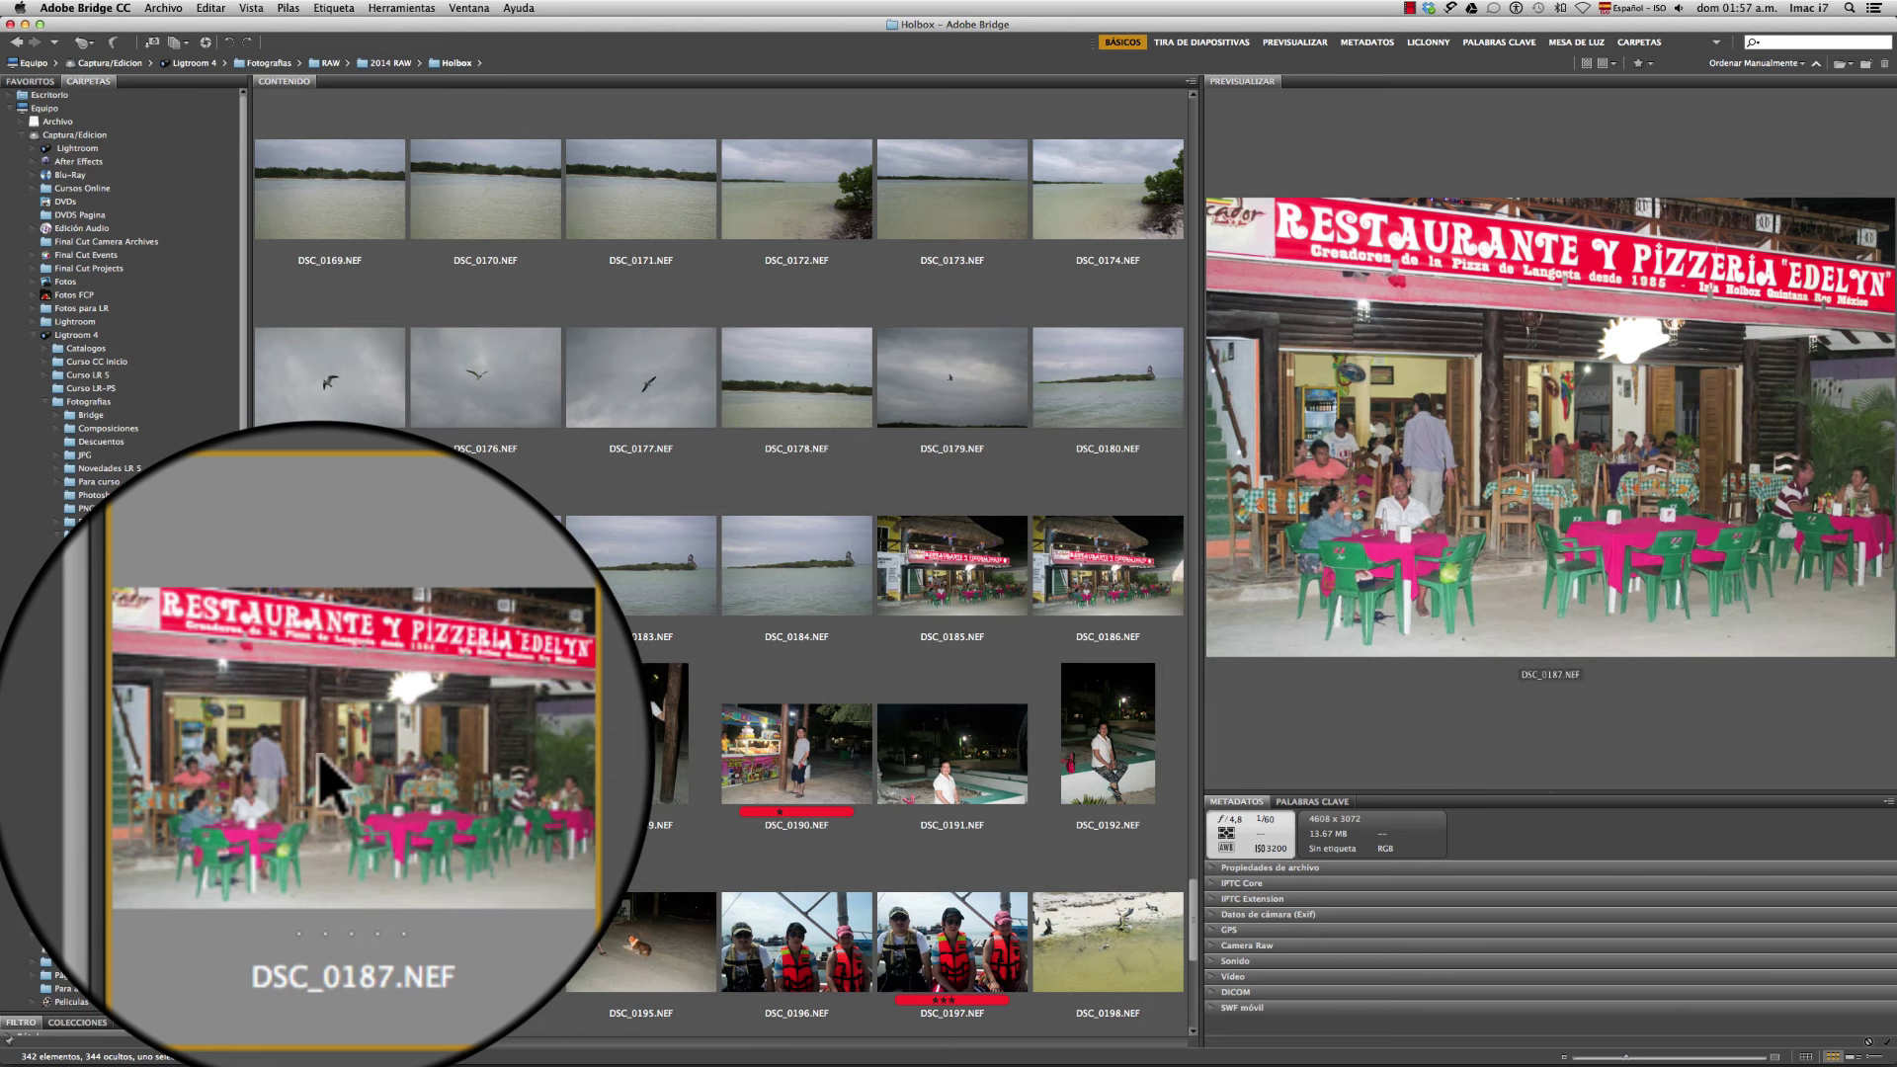
{"action": "key", "text": "ctrl+2"}
{"action": "key", "text": "ctrl+6"}
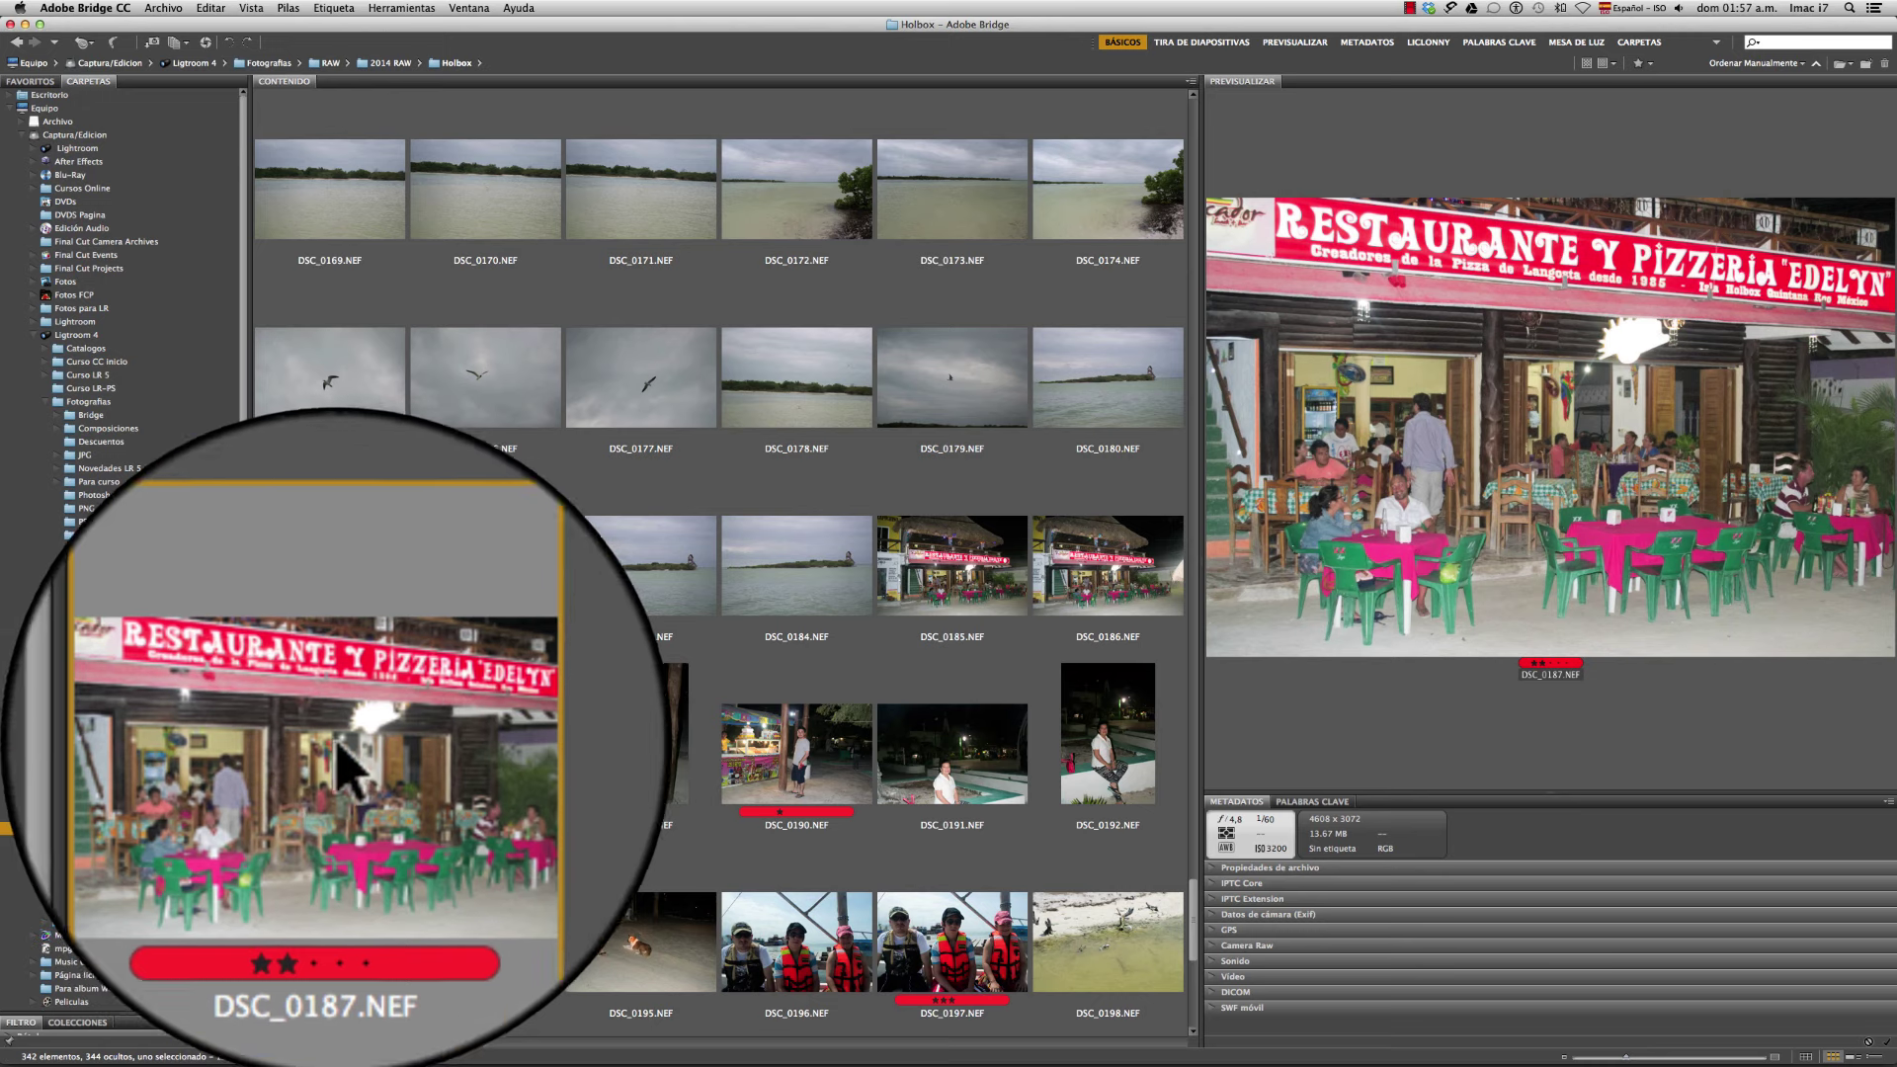
Give the golf-cart photo DSC_0155 a red label
{"action": "scroll", "coordinate": [359, 725], "scroll_direction": "up", "scroll_amount": 4}
{"action": "scroll", "coordinate": [359, 724], "scroll_direction": "down", "scroll_amount": 4}
{"action": "scroll", "coordinate": [359, 724], "scroll_direction": "up", "scroll_amount": 2}
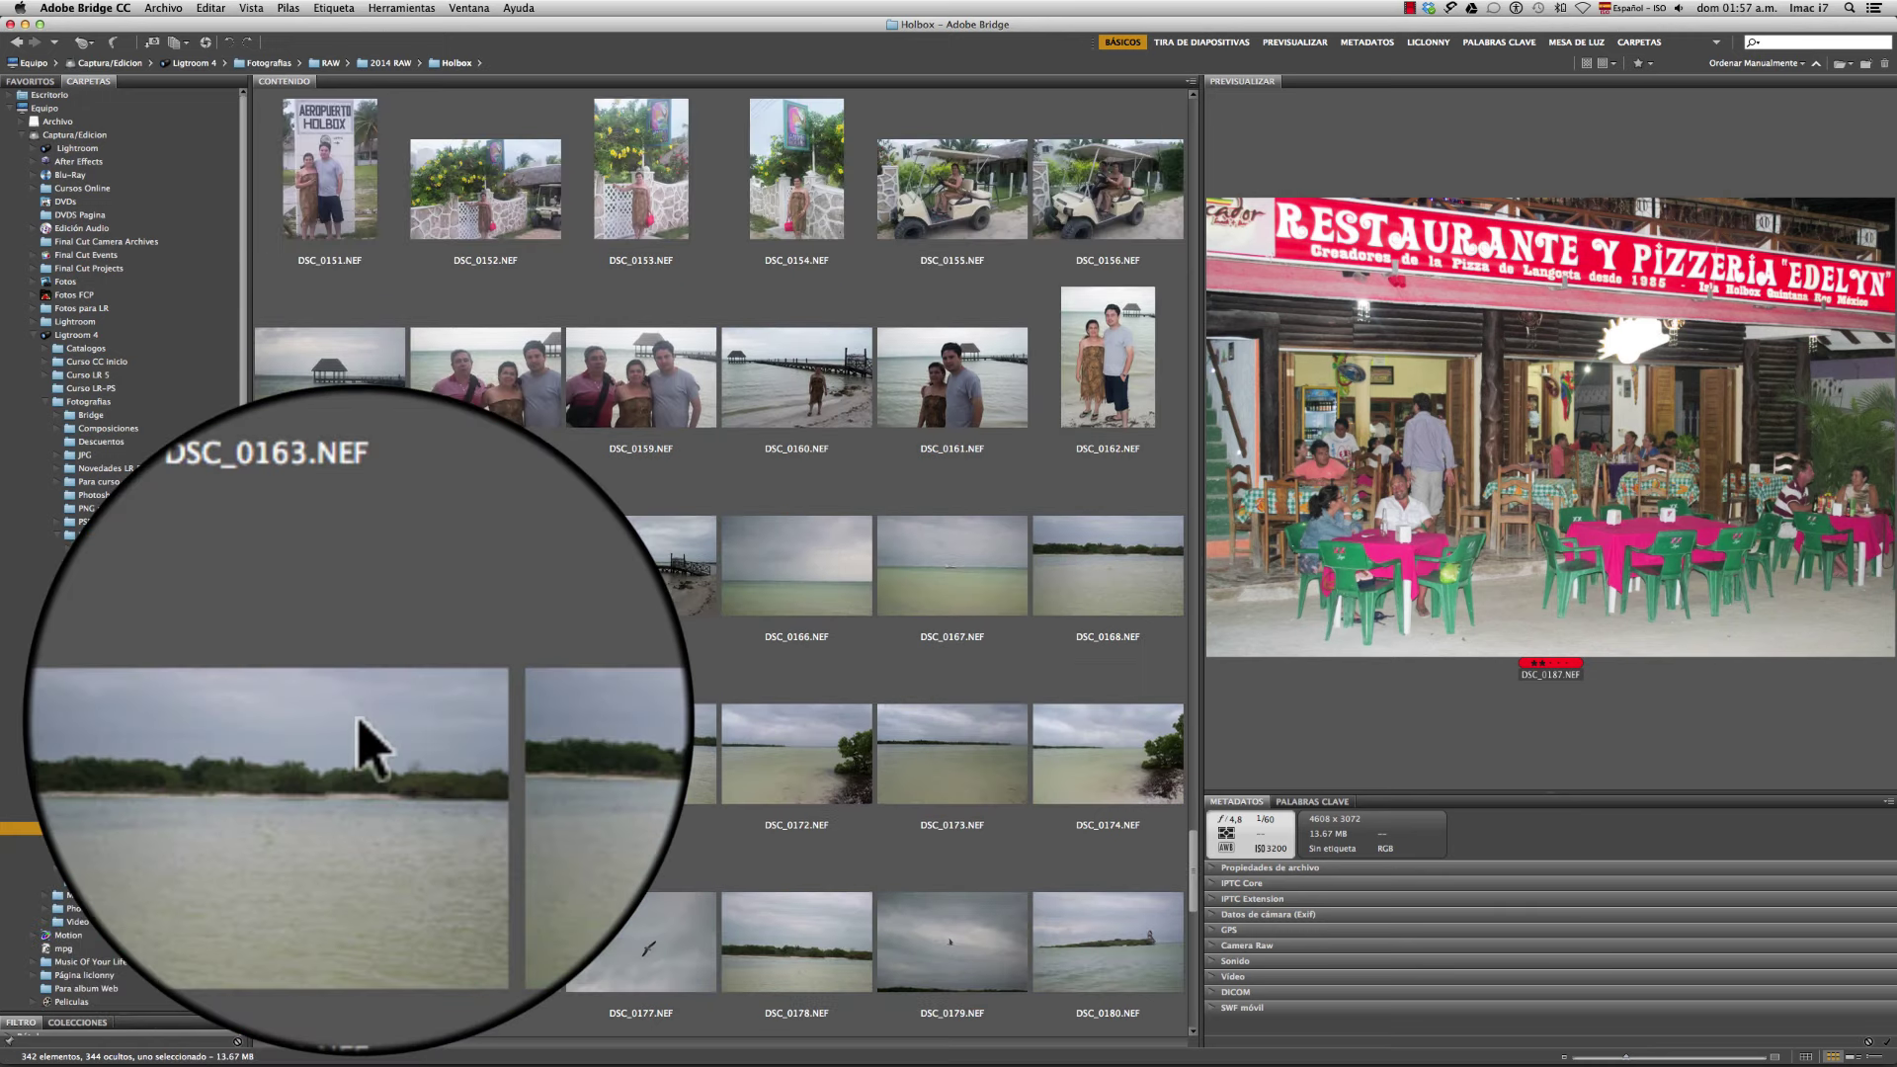
{"action": "scroll", "coordinate": [358, 724], "scroll_direction": "up", "scroll_amount": 2}
{"action": "scroll", "coordinate": [359, 725], "scroll_direction": "up", "scroll_amount": 2}
{"action": "scroll", "coordinate": [359, 725], "scroll_direction": "up", "scroll_amount": 4}
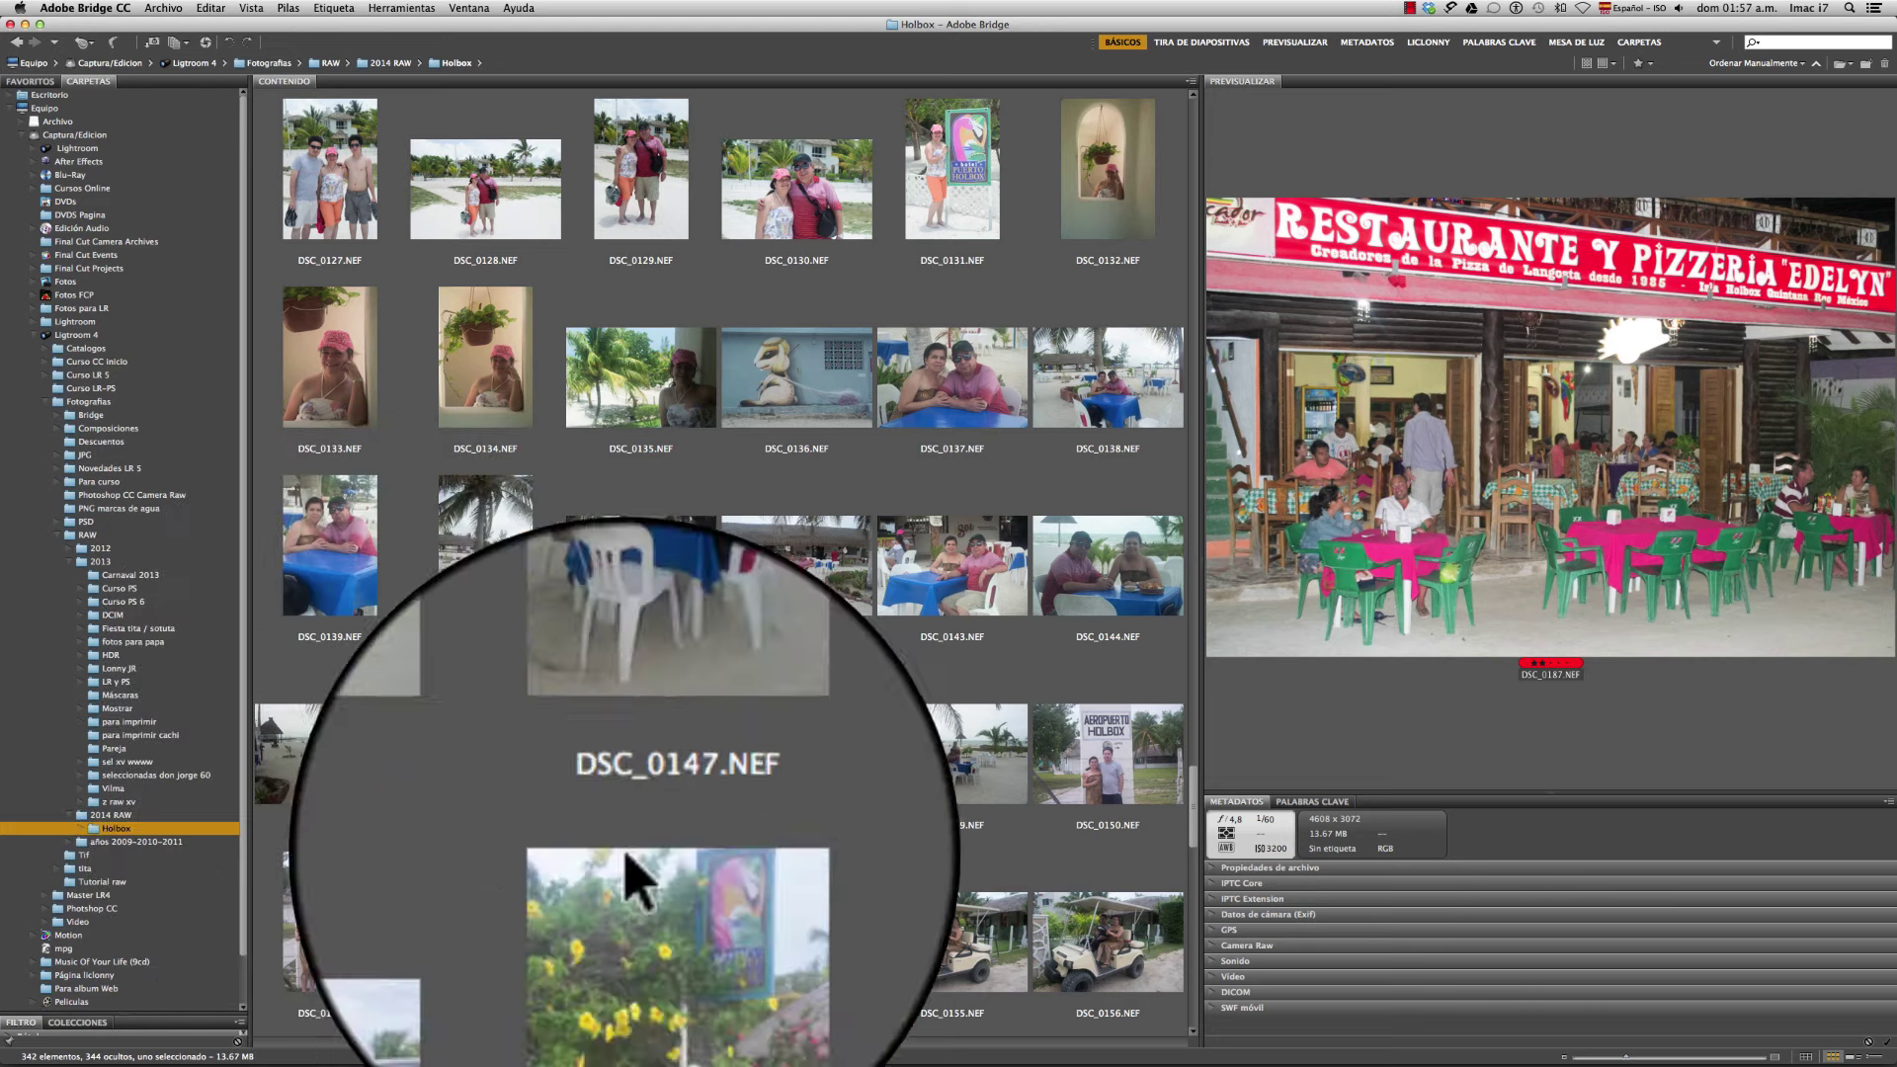
{"action": "left_click", "coordinate": [1116, 939]}
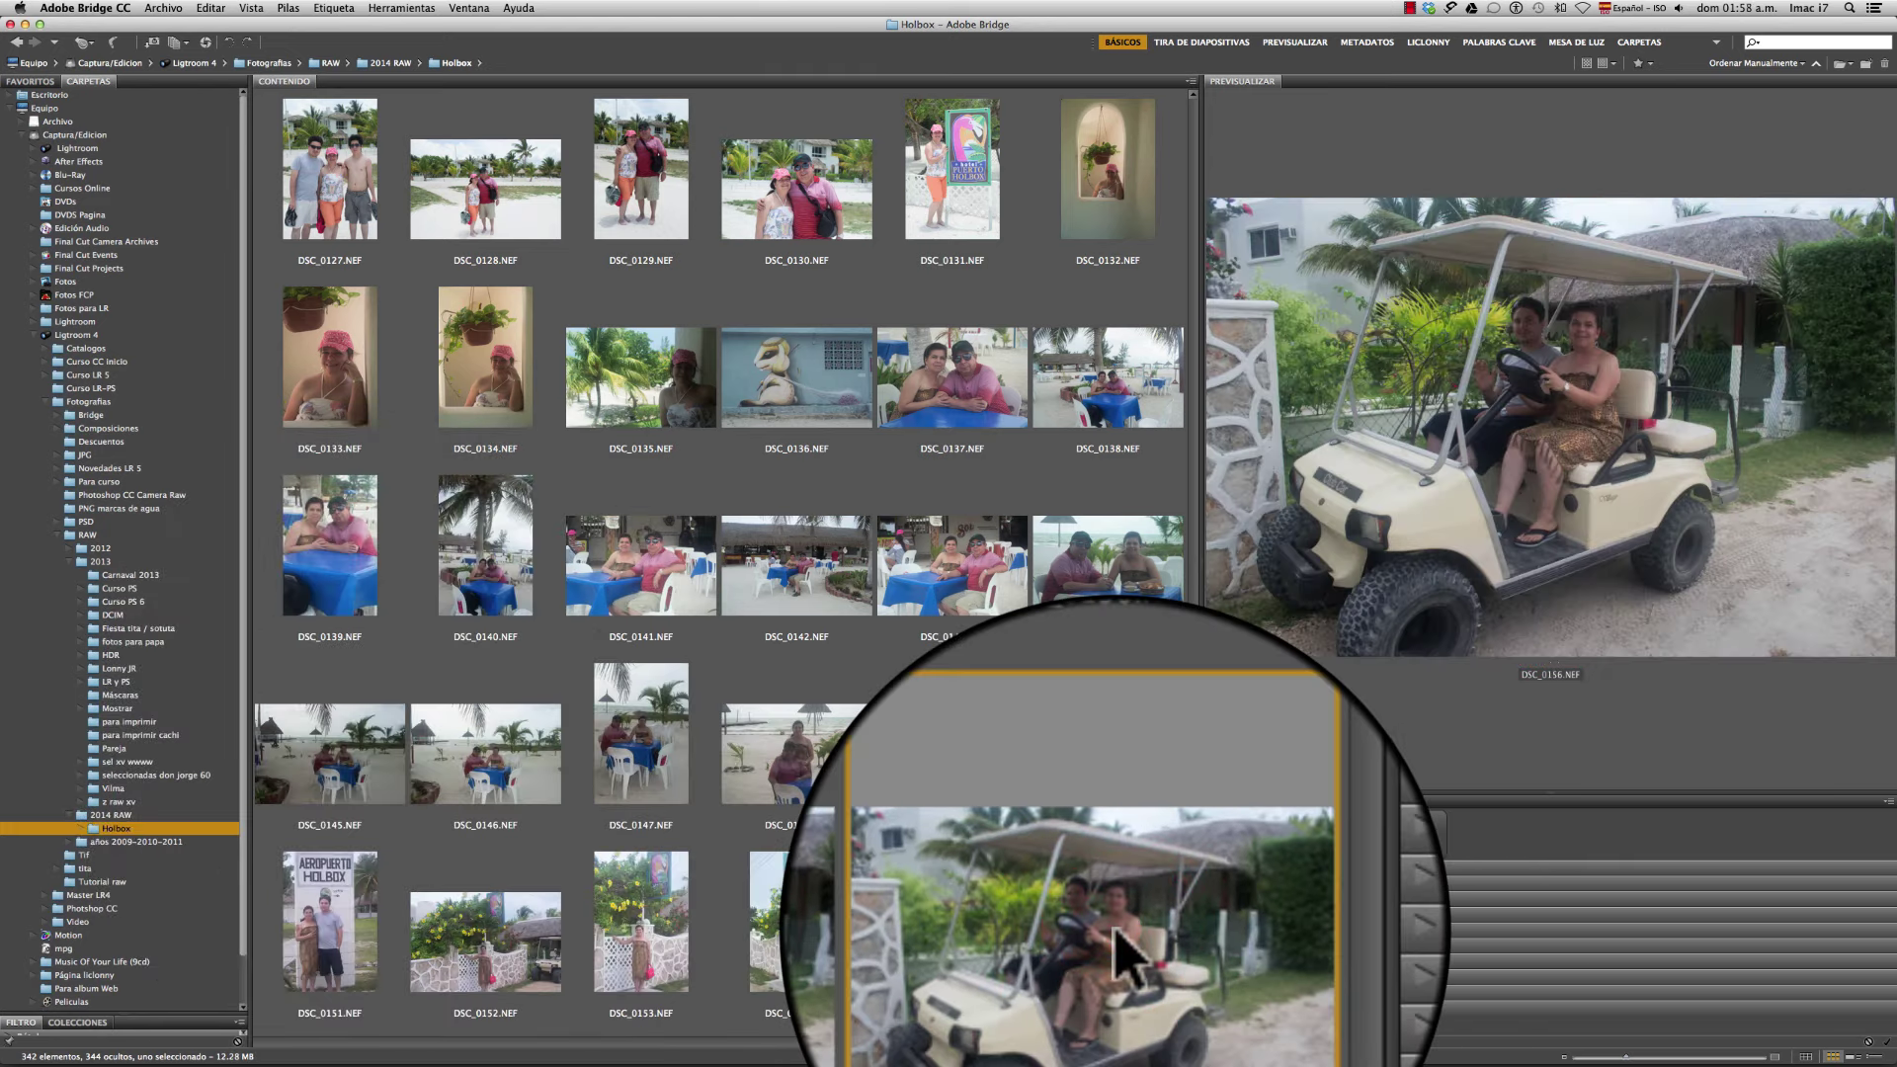
{"action": "left_click", "coordinate": [1022, 924]}
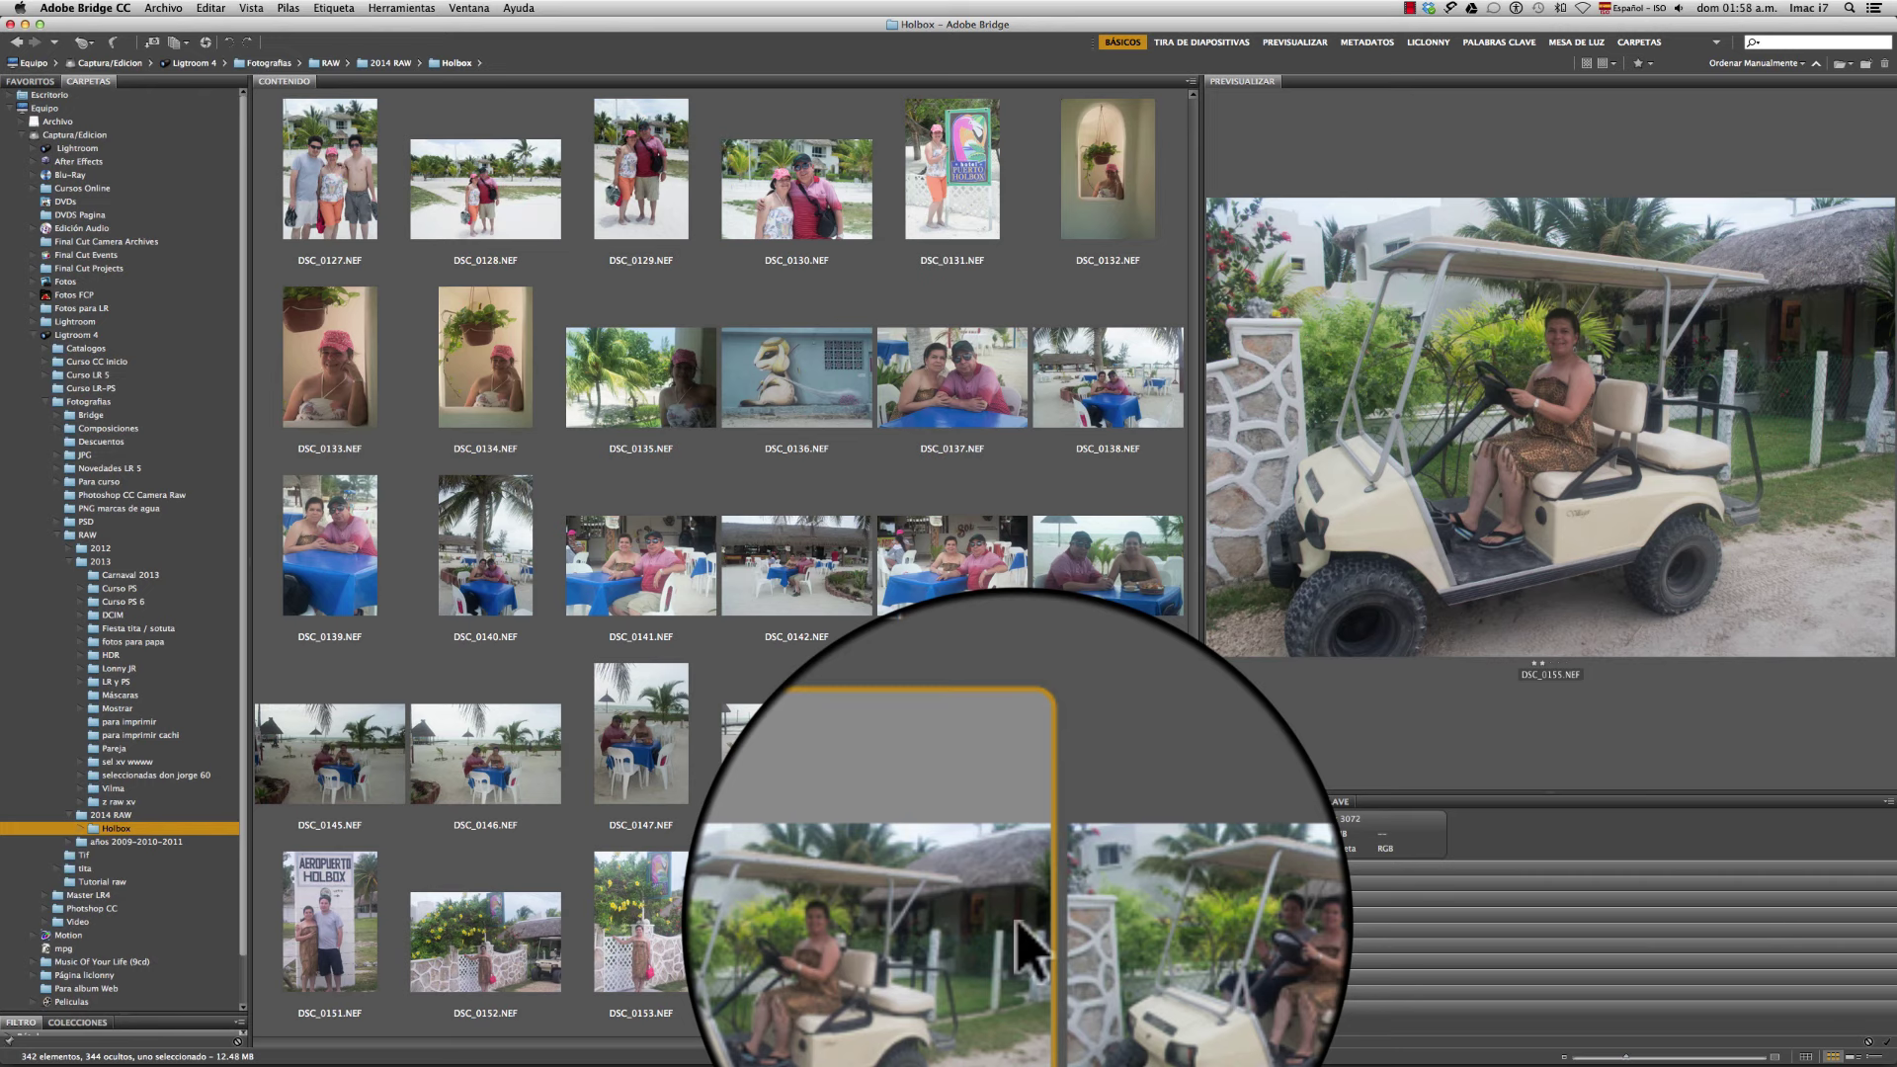
{"action": "key", "text": "ctrl+6"}
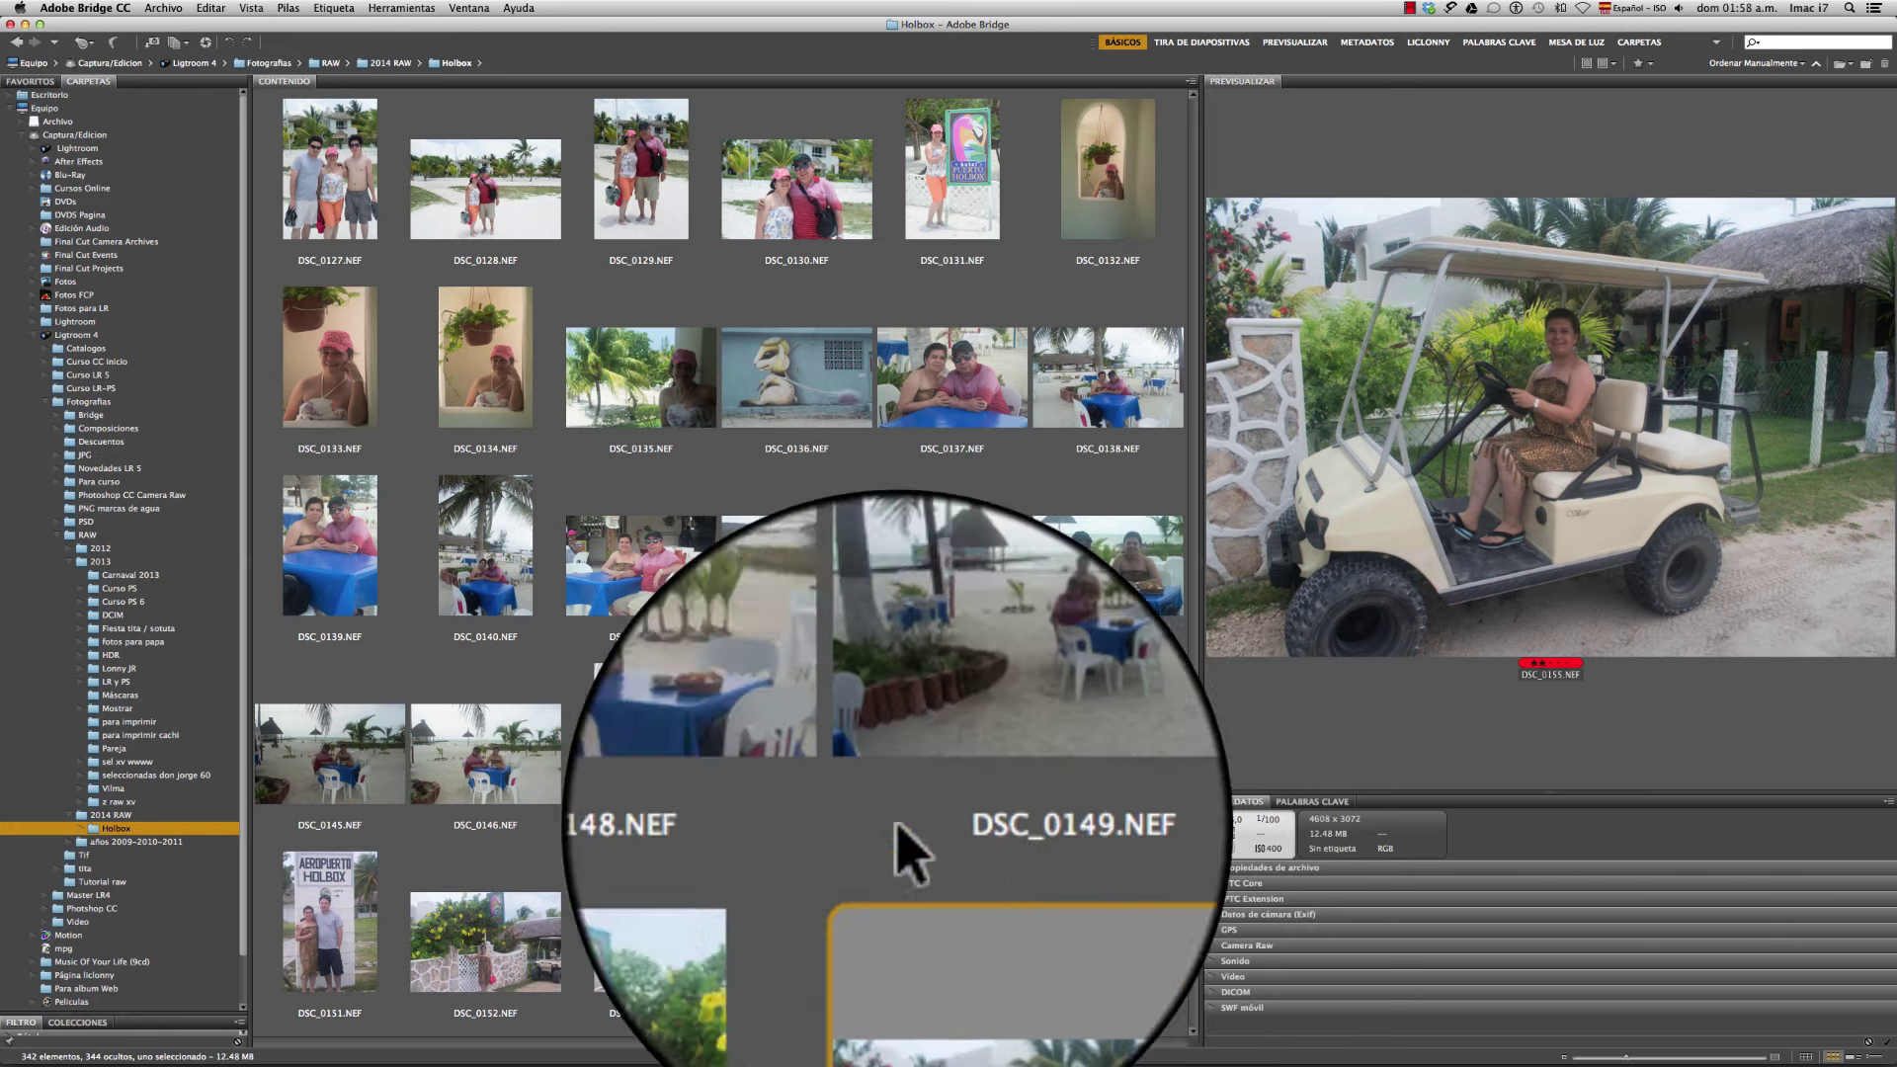
Give DSC_0134 a red label and a two-star rating
{"action": "left_click", "coordinate": [488, 349]}
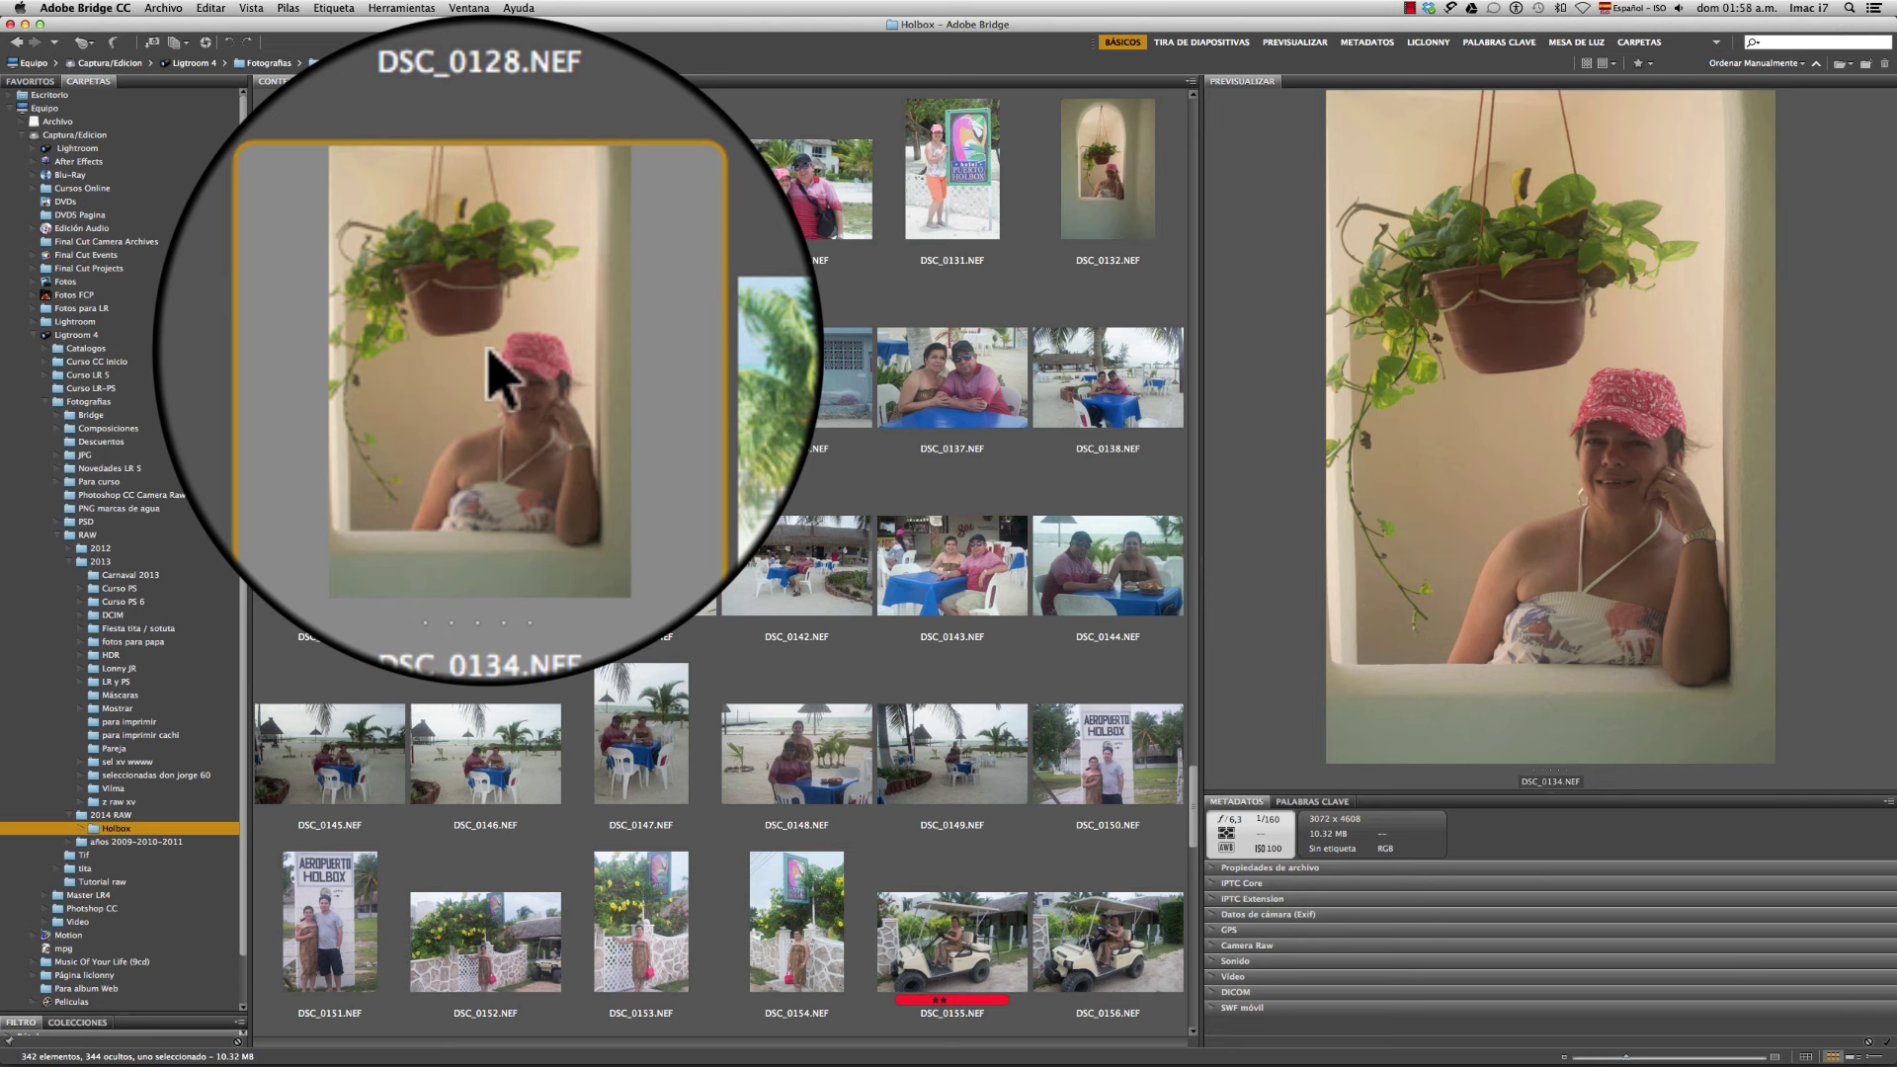
{"action": "key", "text": "ctrl+6"}
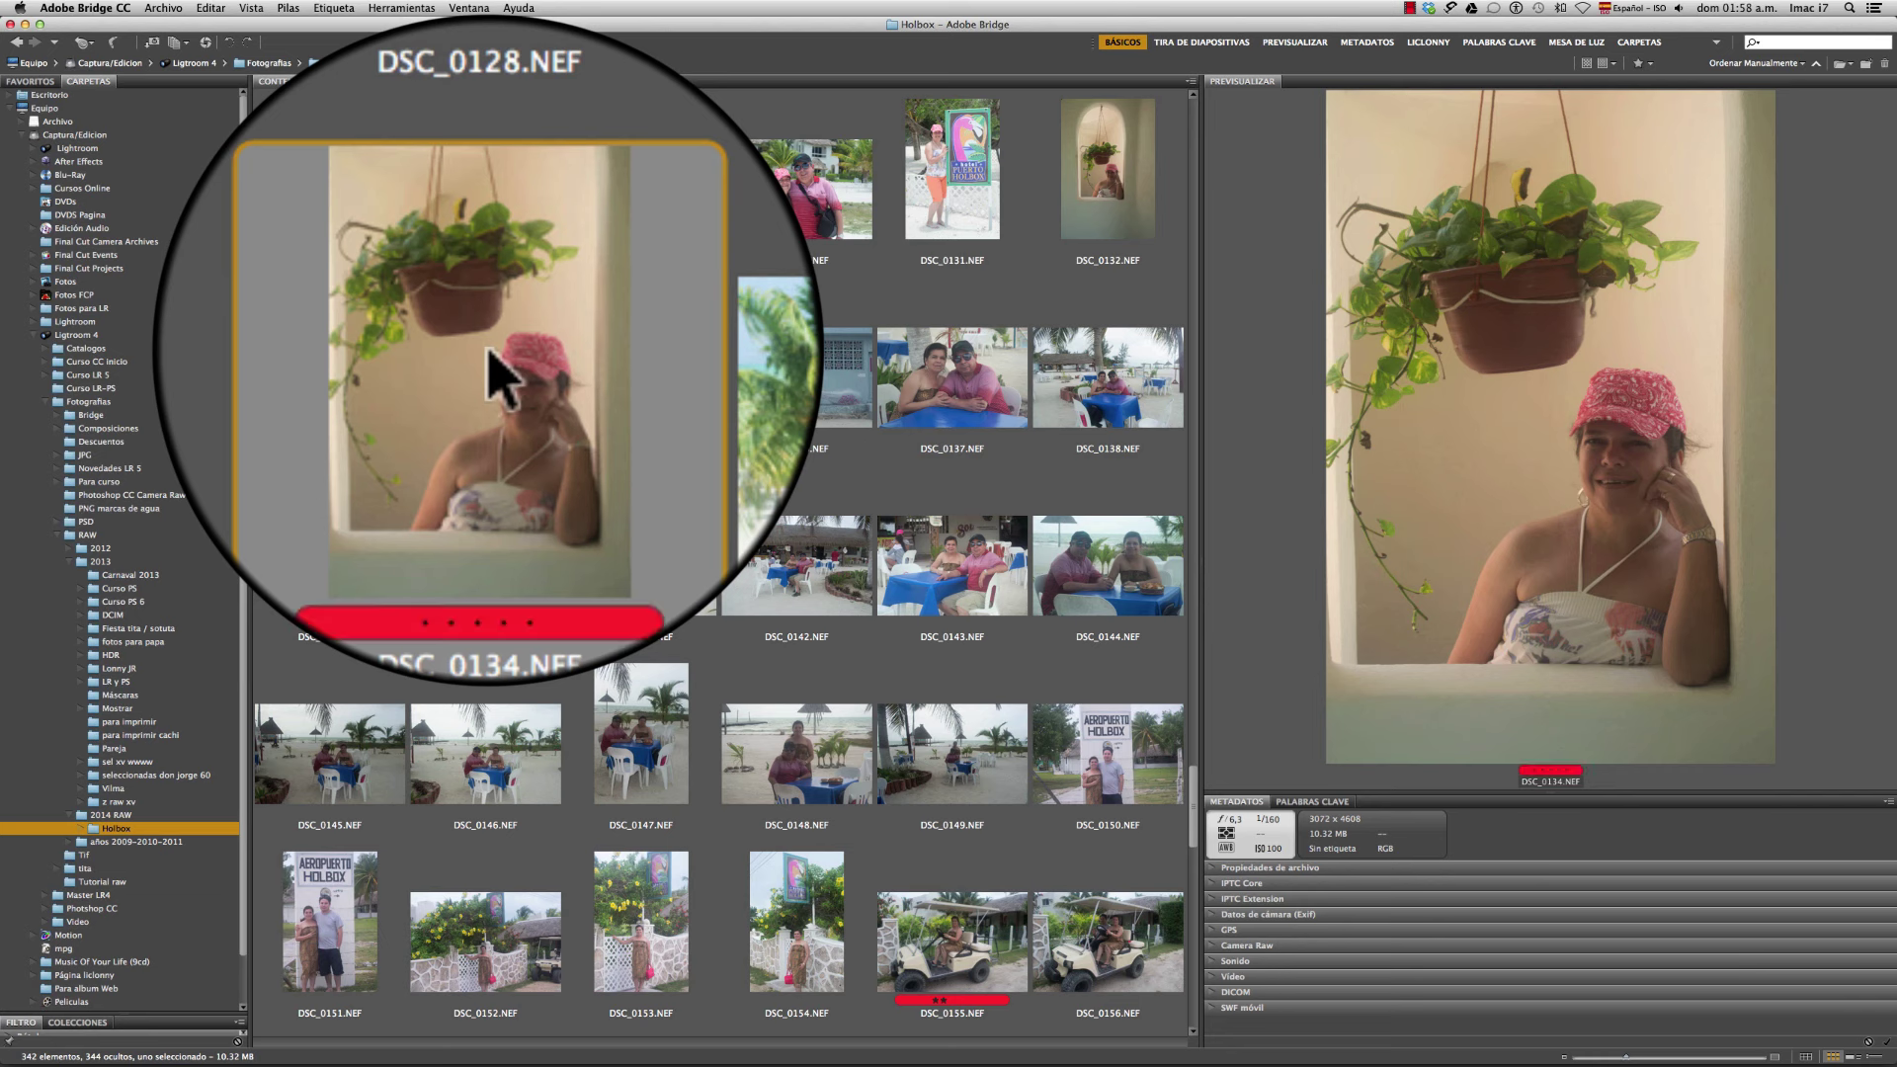
{"action": "key", "text": "ctrl+2"}
Among the dog photos DSC_0115–DSC_0124, rate DSC_0123 two stars with a red label
{"action": "scroll", "coordinate": [488, 366], "scroll_direction": "up", "scroll_amount": 3}
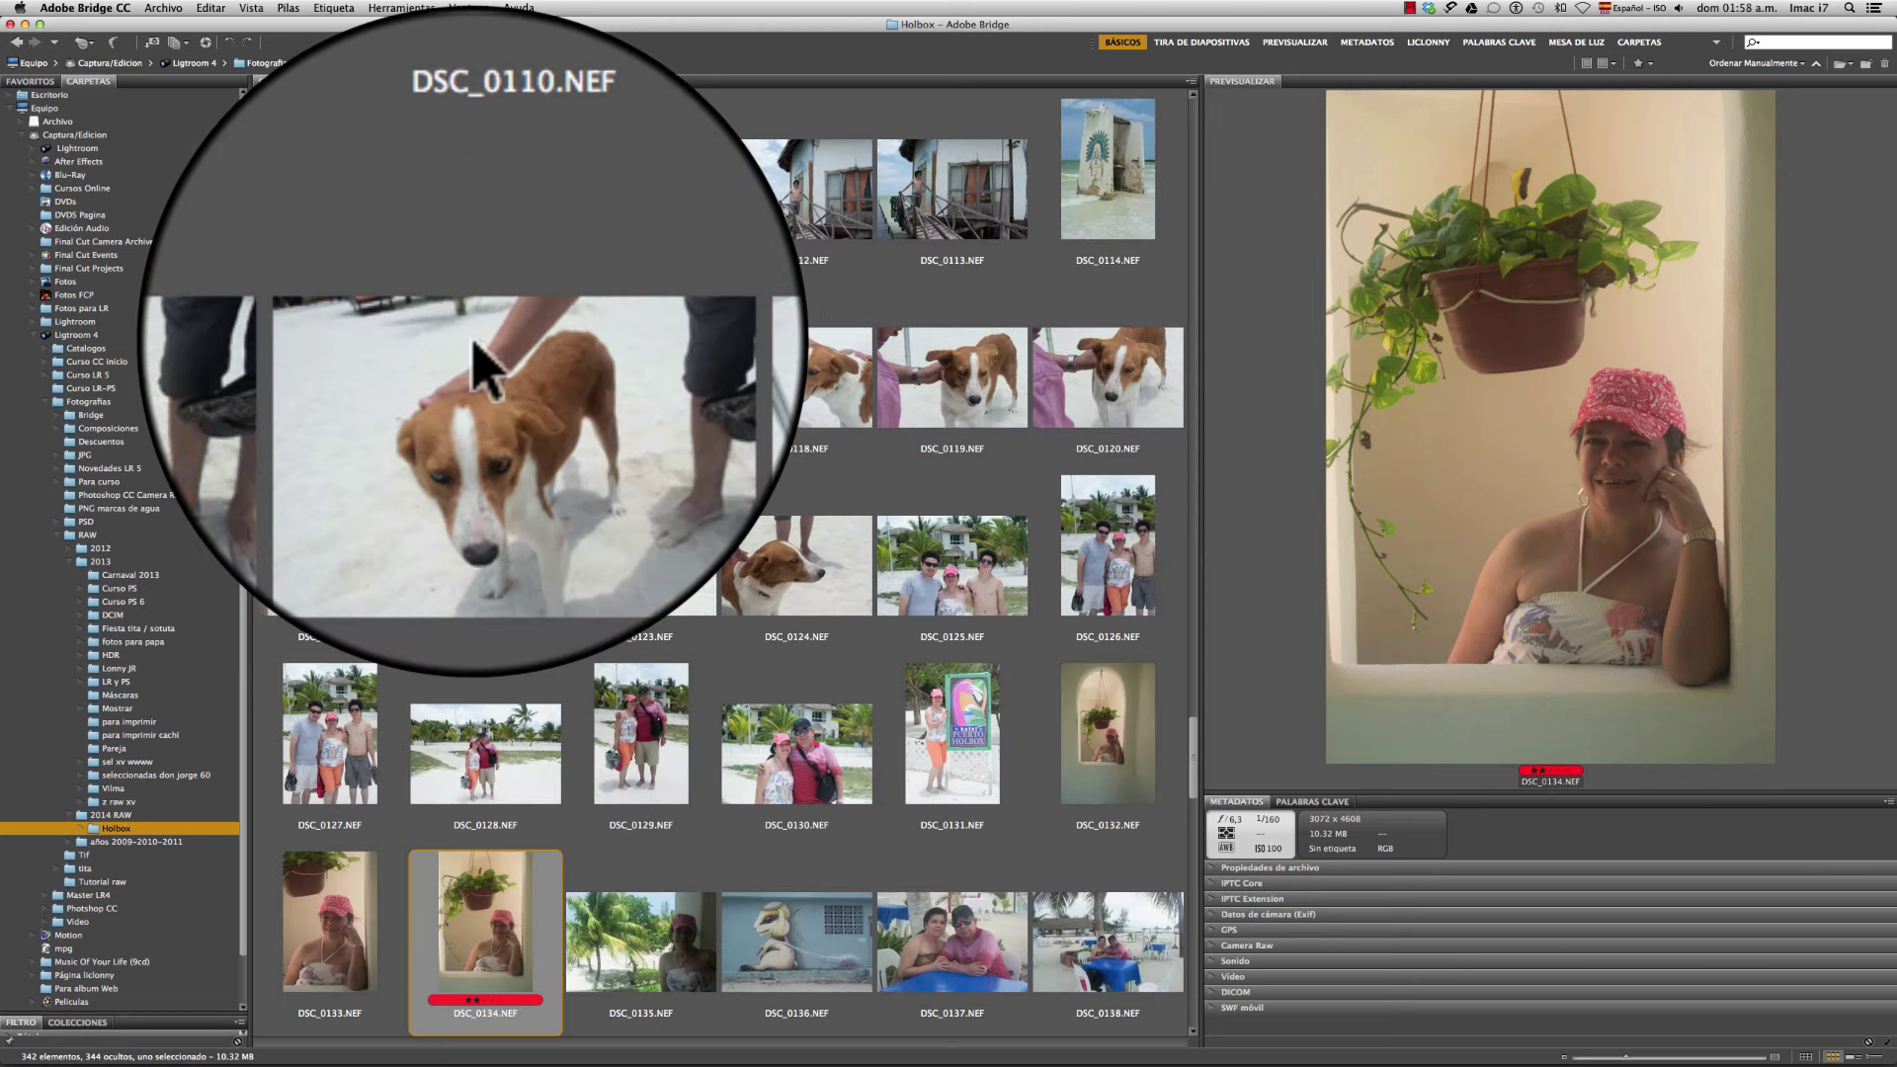
{"action": "left_click", "coordinate": [351, 395]}
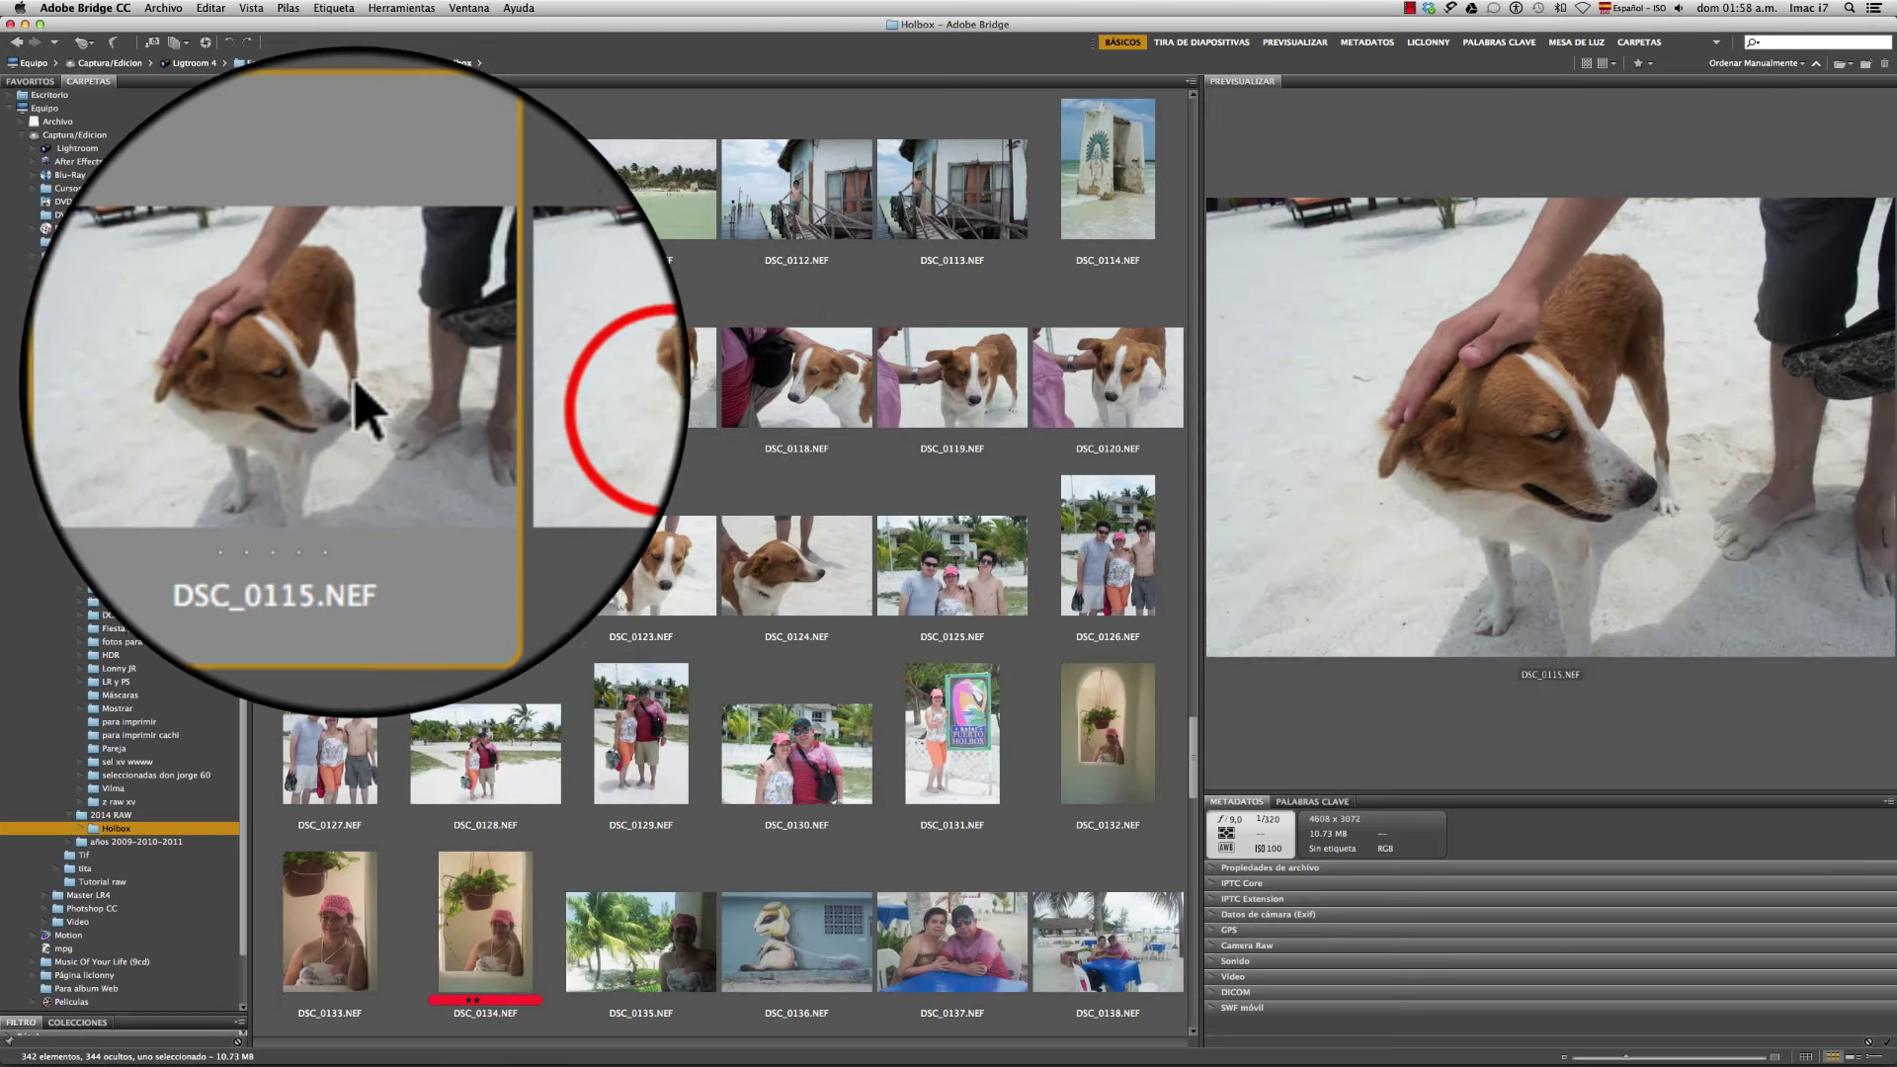
{"action": "left_click", "coordinate": [455, 394]}
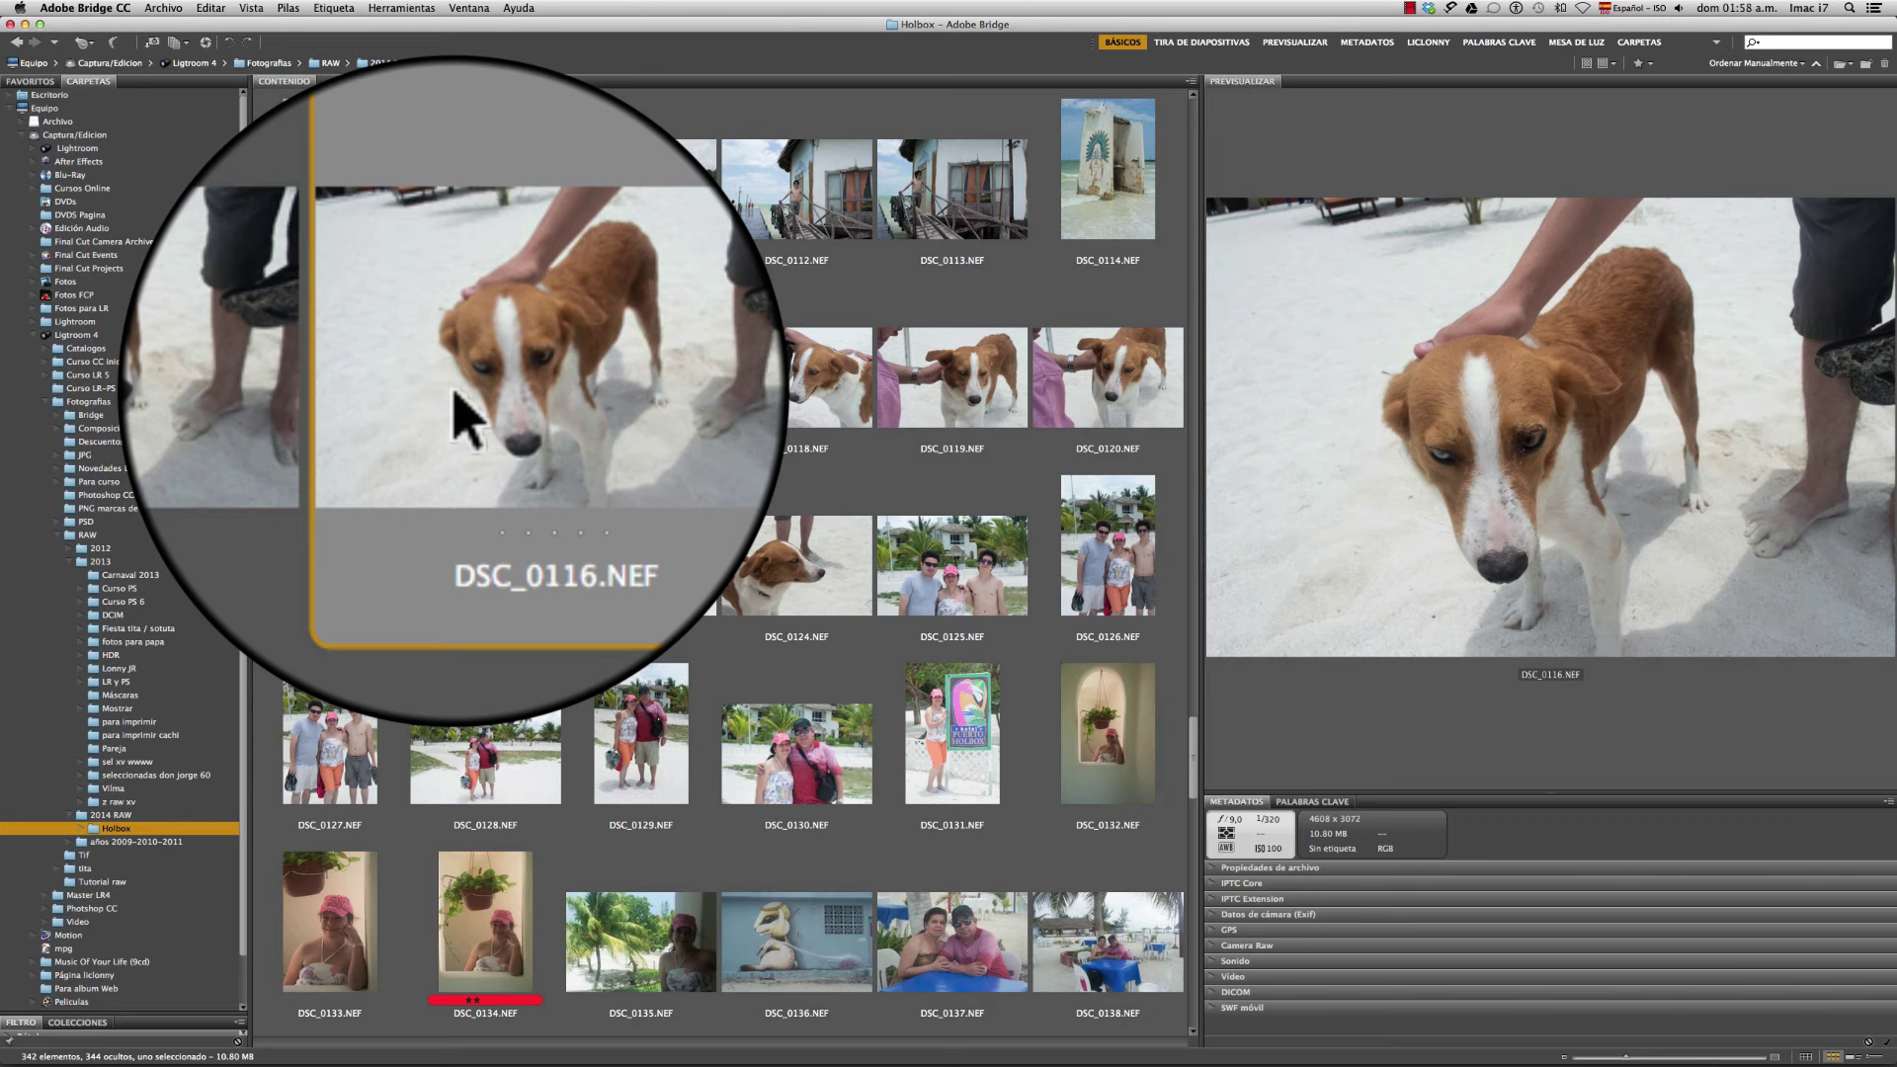
{"action": "left_click", "coordinate": [637, 380]}
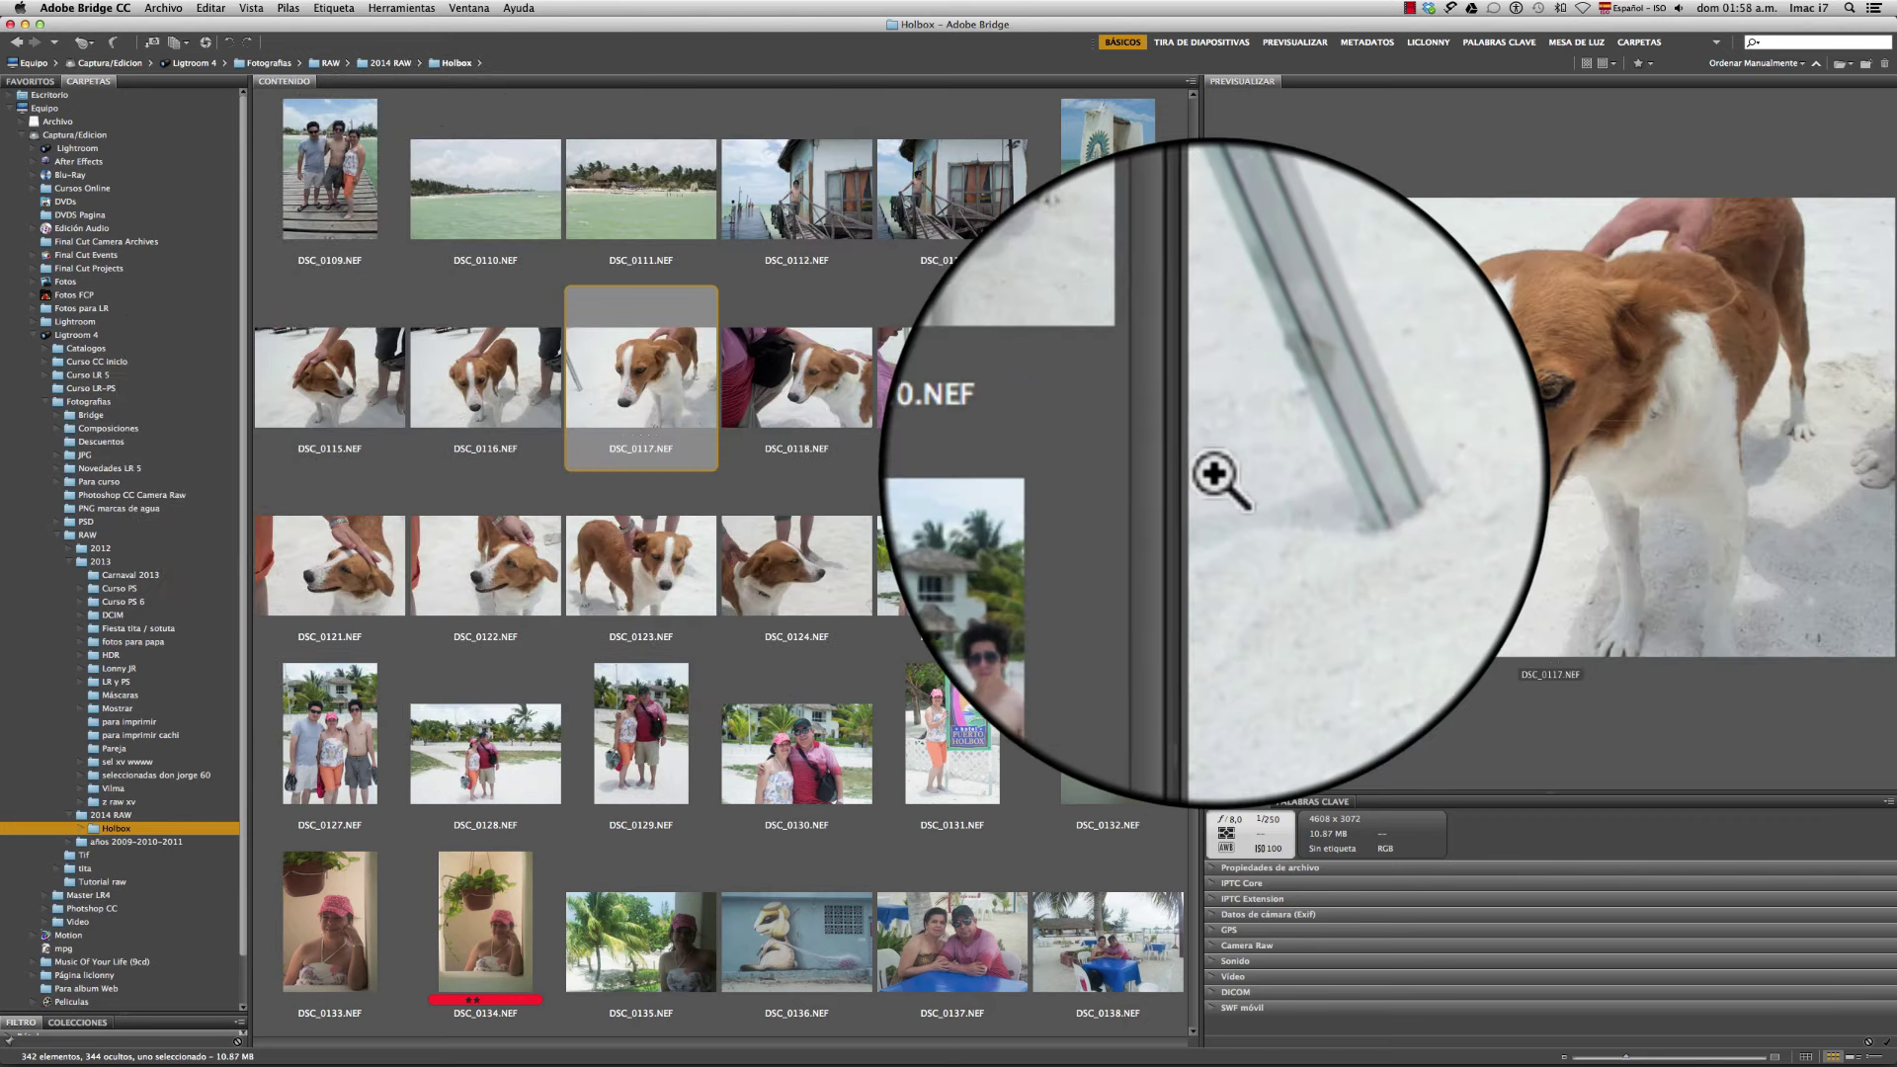
{"action": "left_click", "coordinate": [826, 407]}
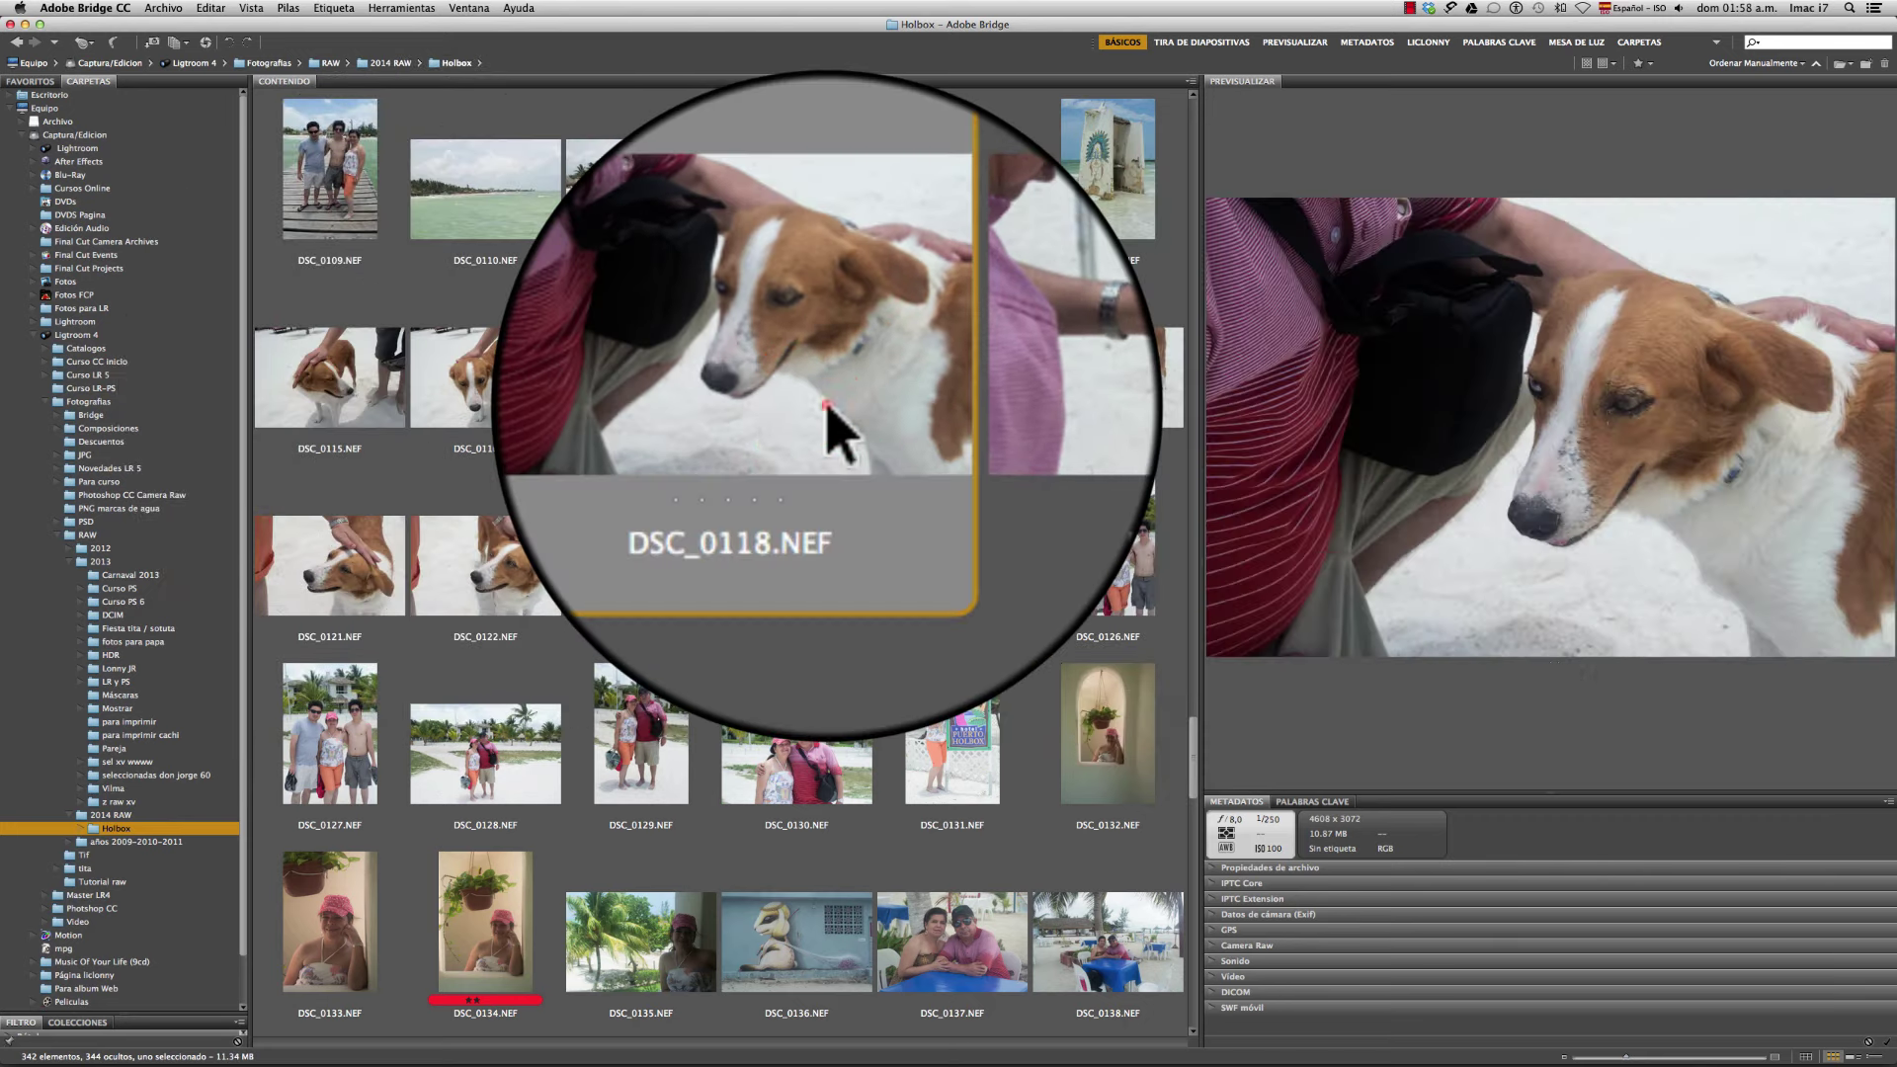
{"action": "left_click", "coordinate": [919, 415]}
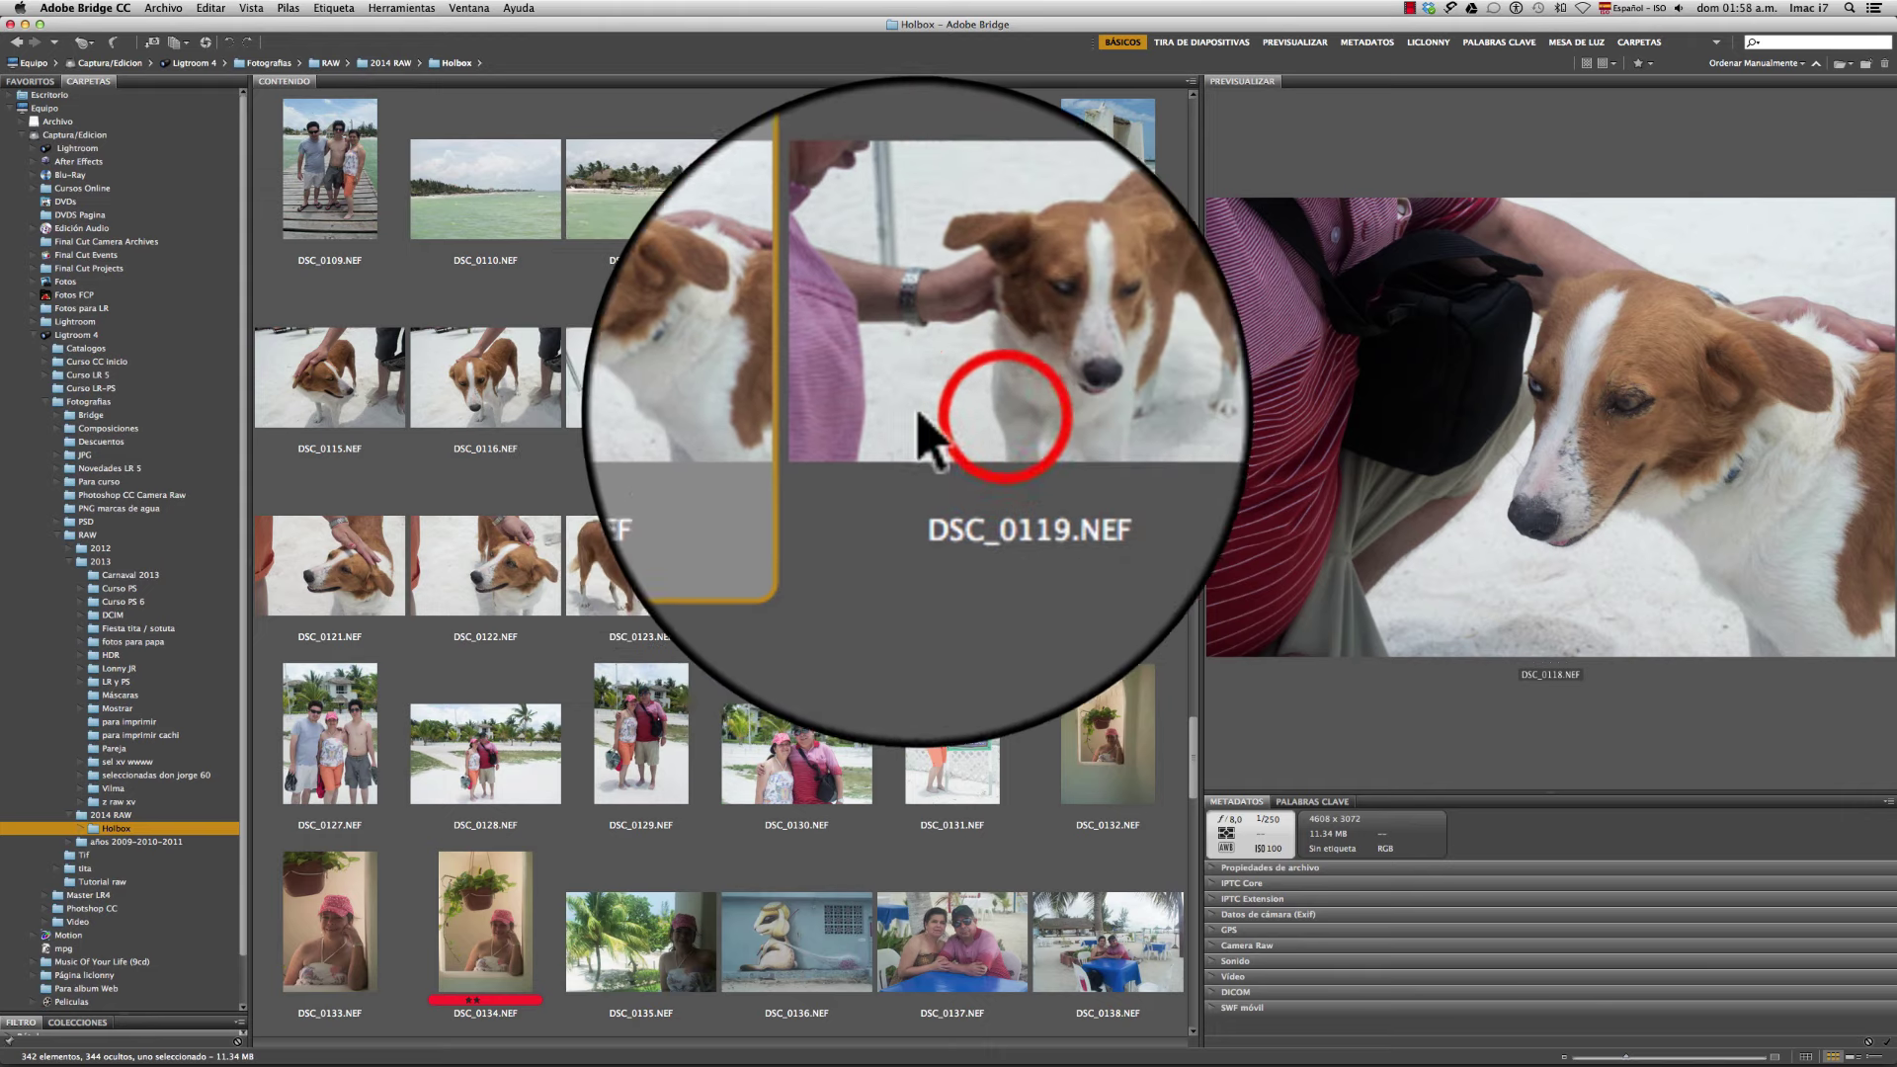
{"action": "left_click", "coordinate": [1102, 411]}
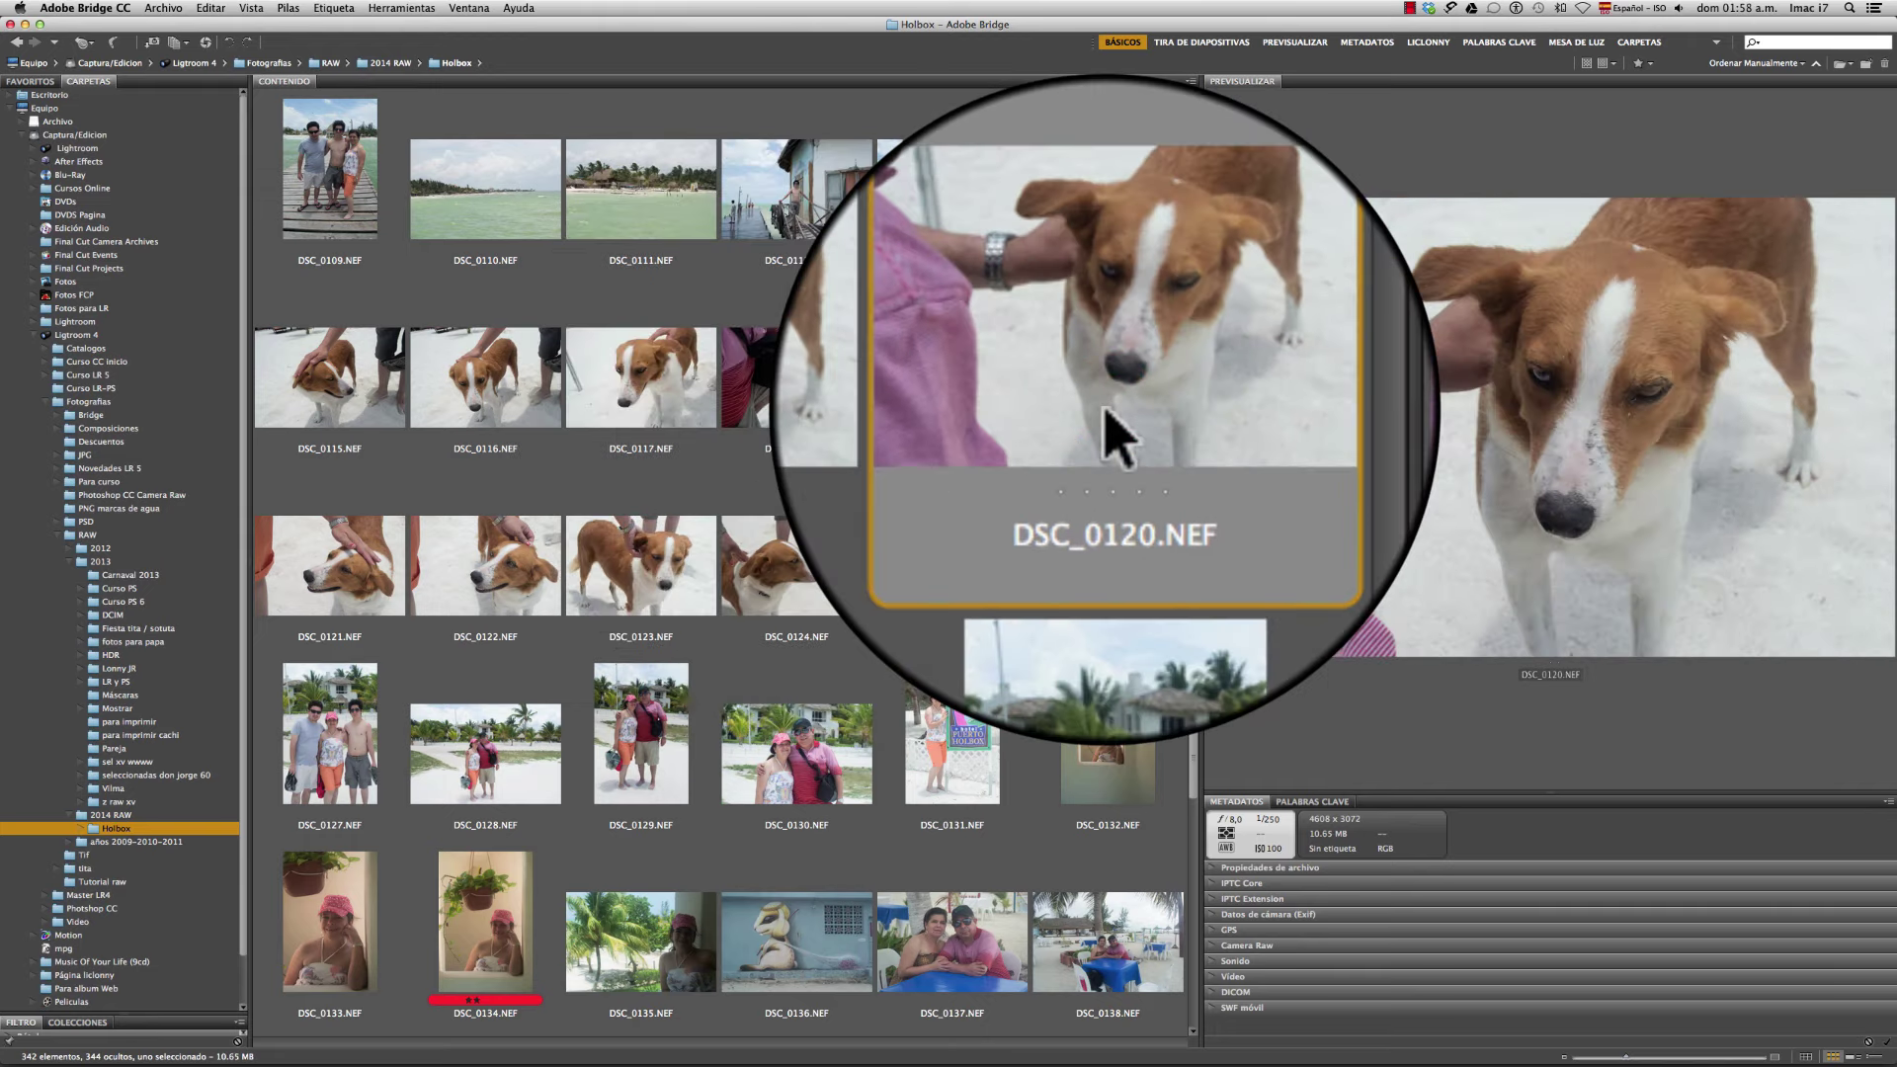
{"action": "left_click", "coordinate": [801, 579]}
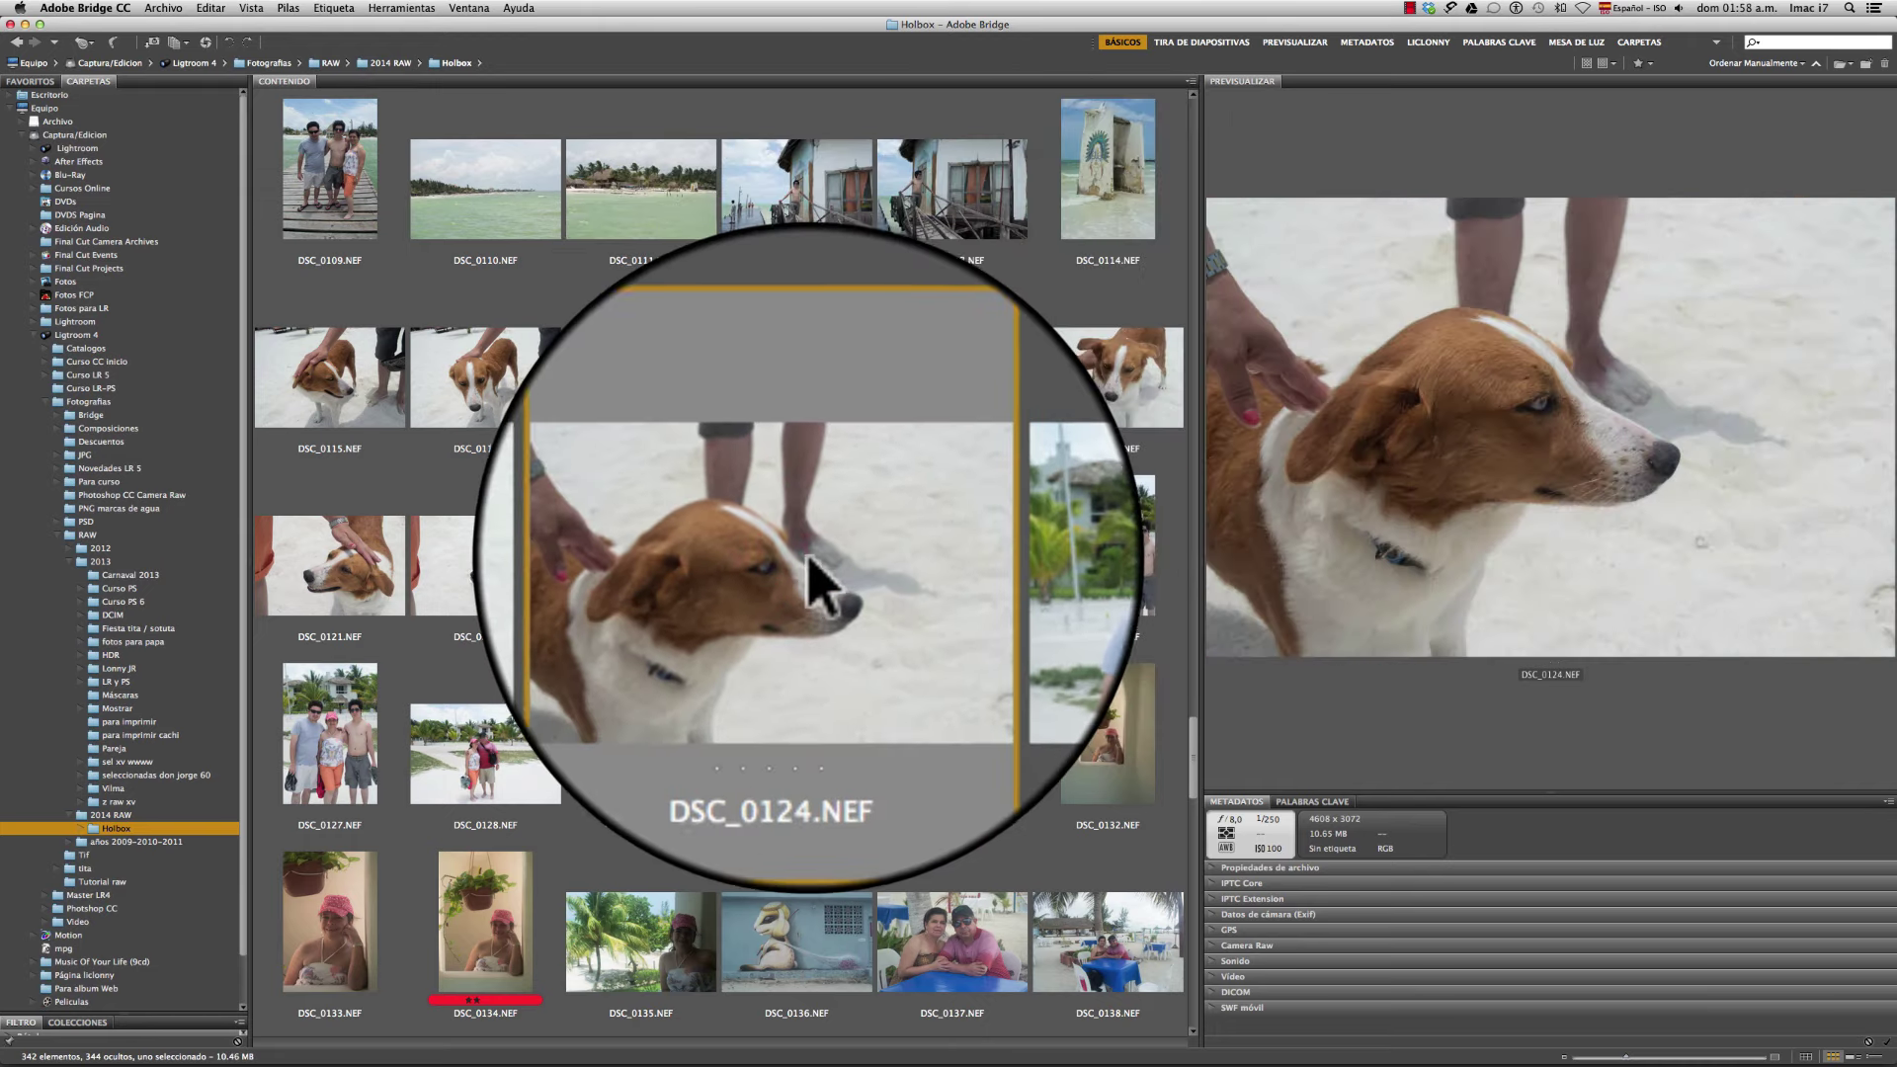
{"action": "left_click", "coordinate": [642, 568]}
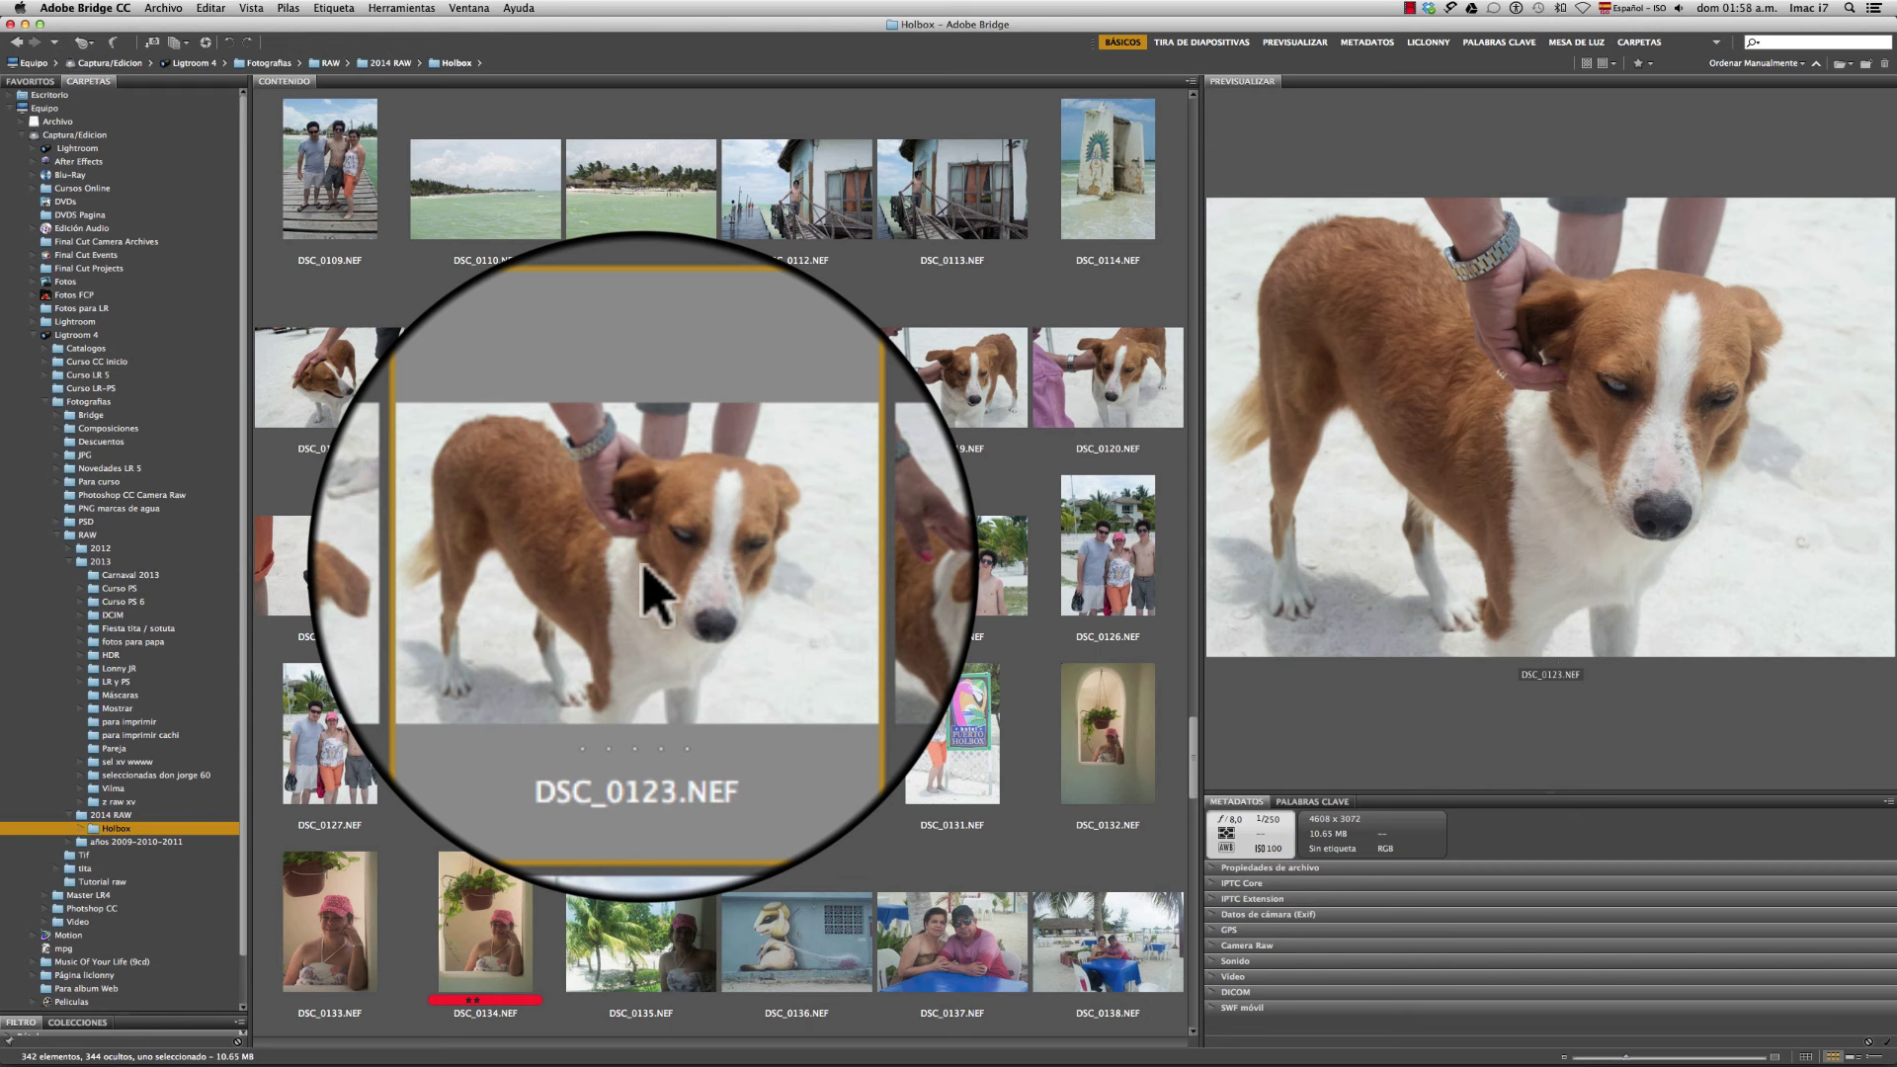
{"action": "key", "text": "super+2"}
{"action": "key", "text": "super+6"}
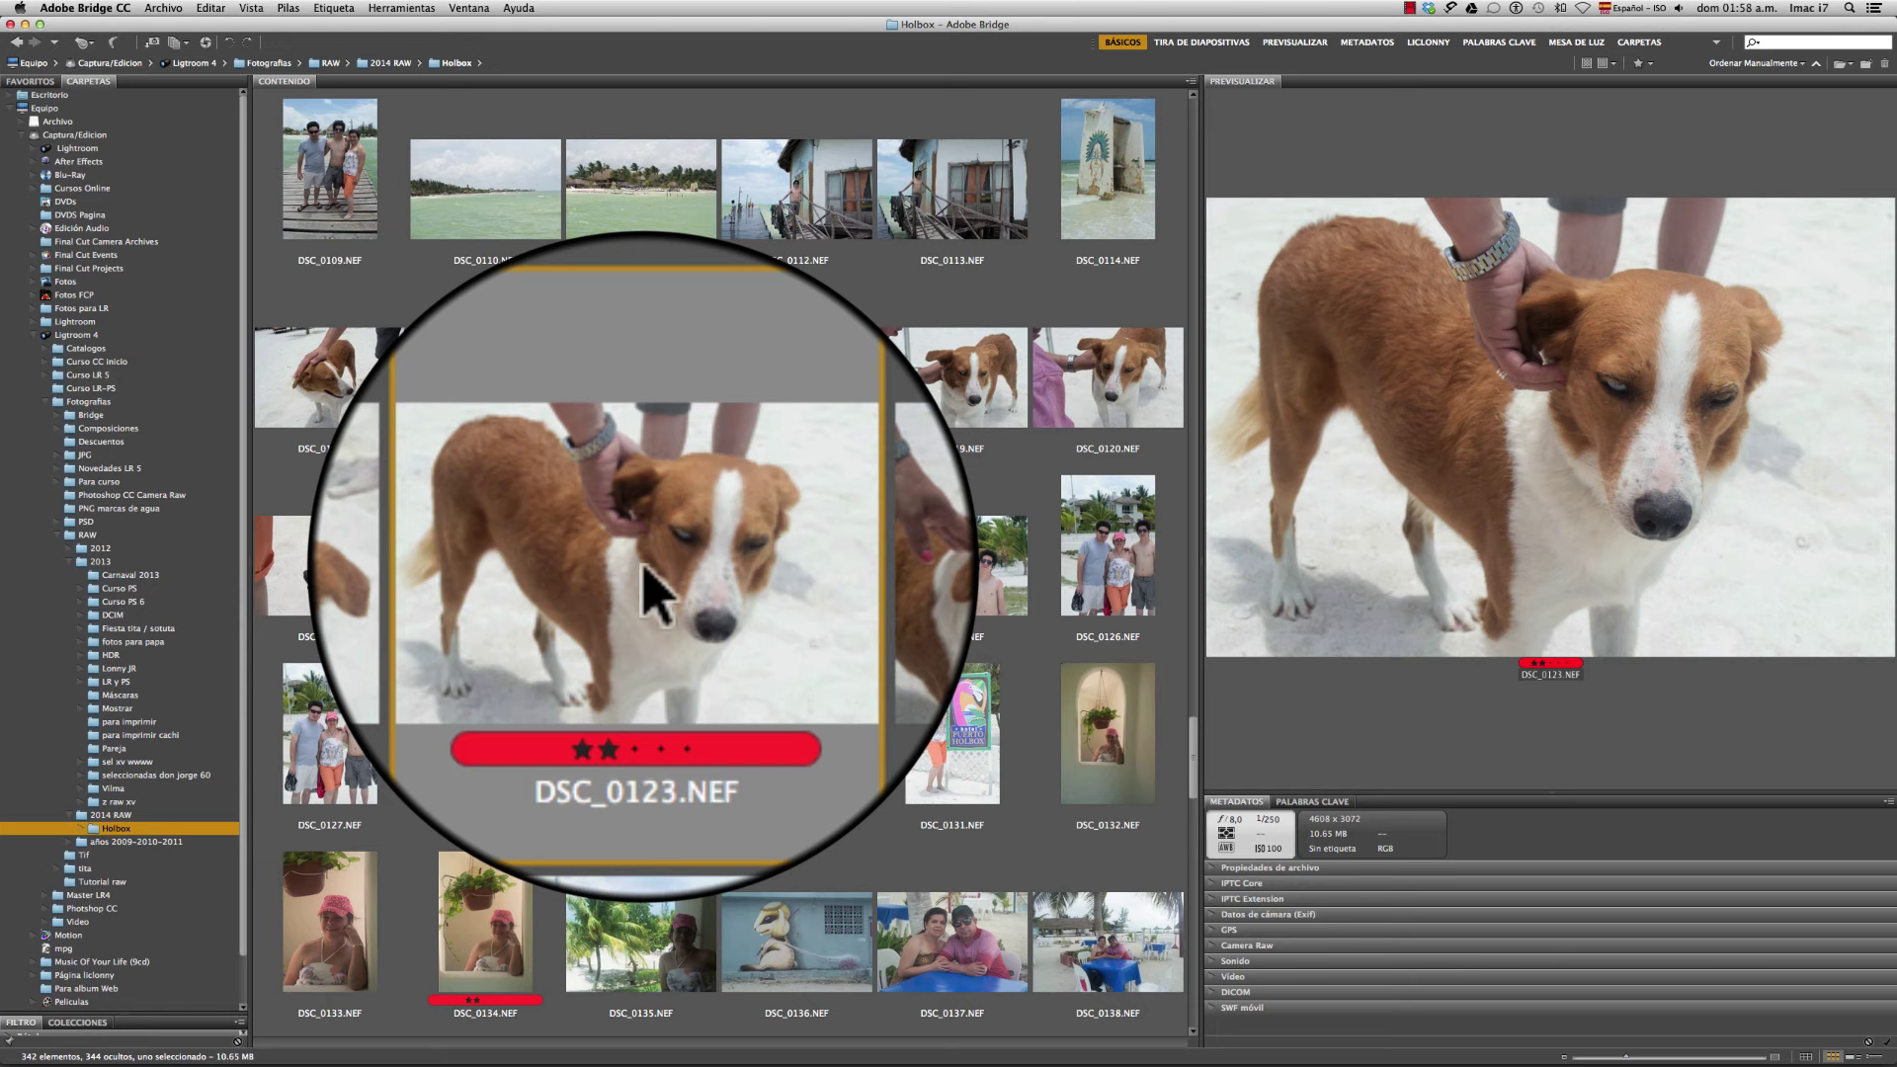
Give the boardwalk photo DSC_0113 of the man on the pier a red label
{"action": "left_click", "coordinate": [453, 572]}
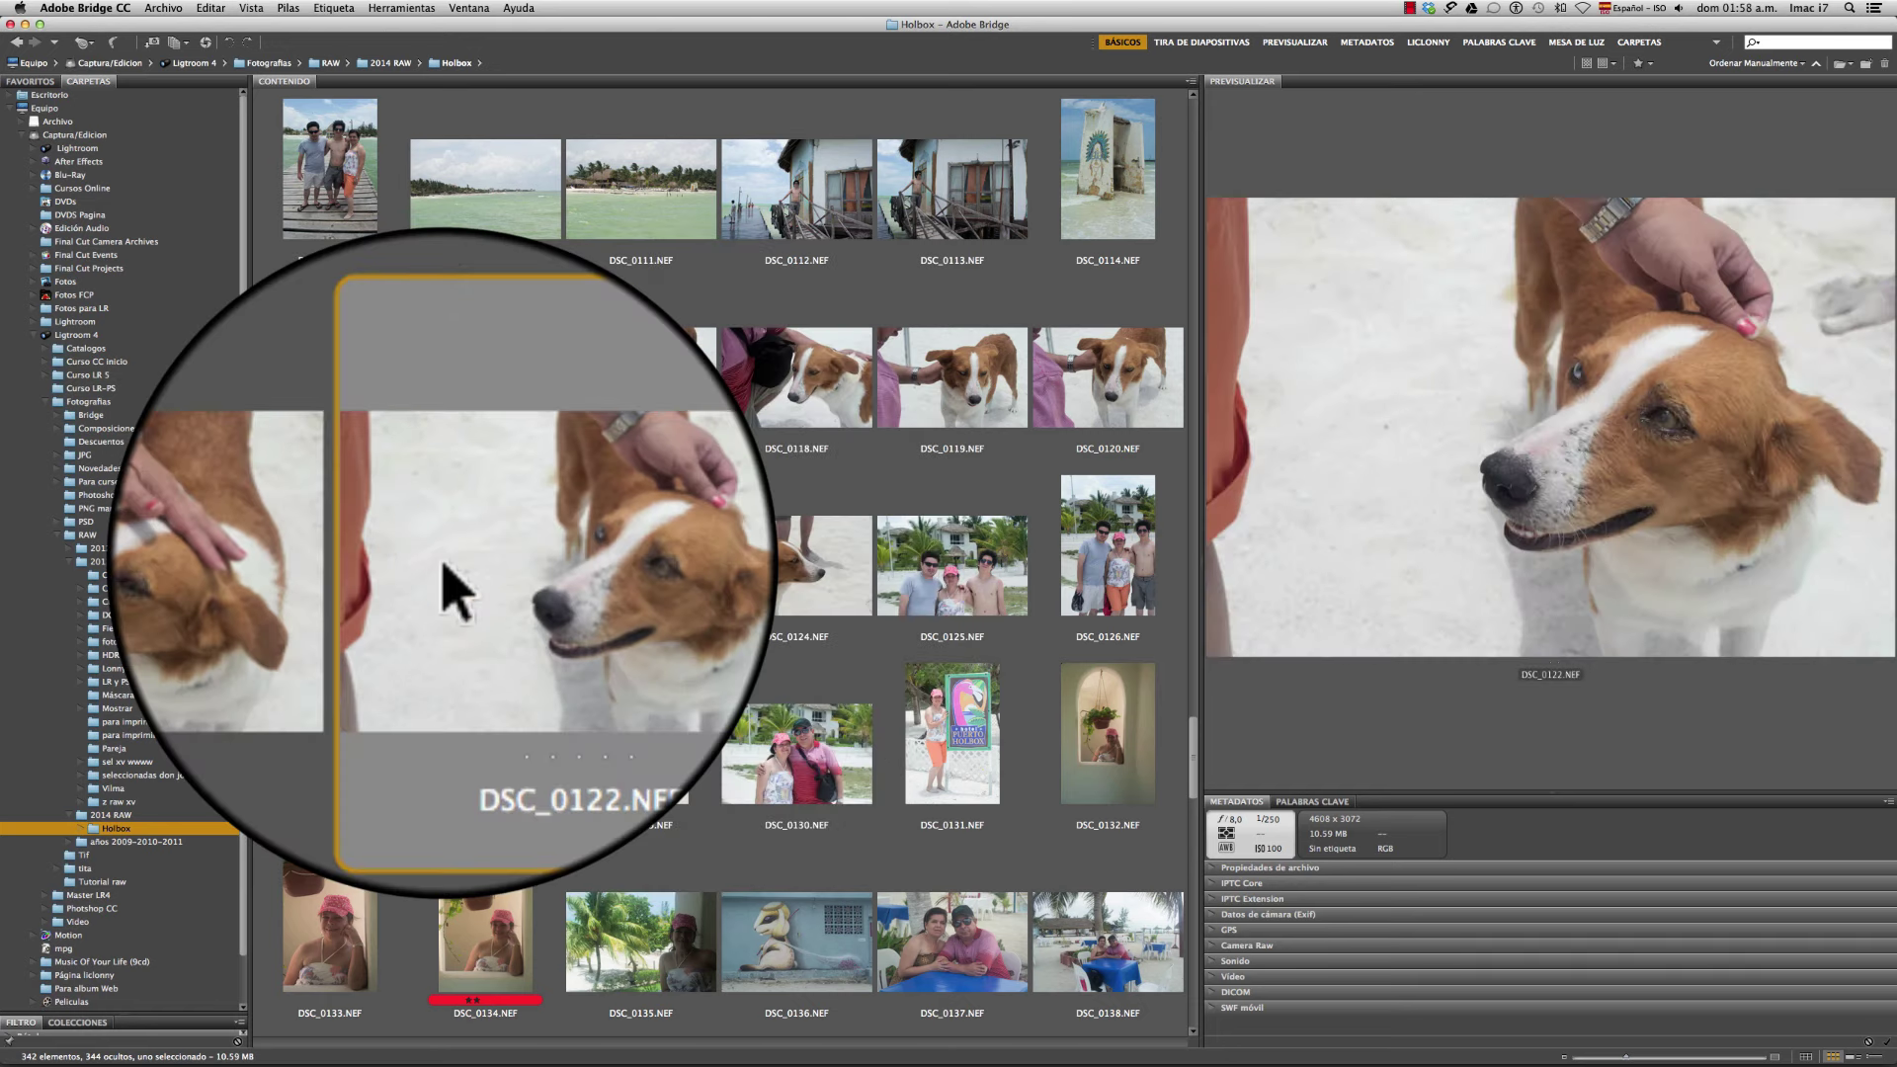
{"action": "left_click", "coordinate": [385, 593]}
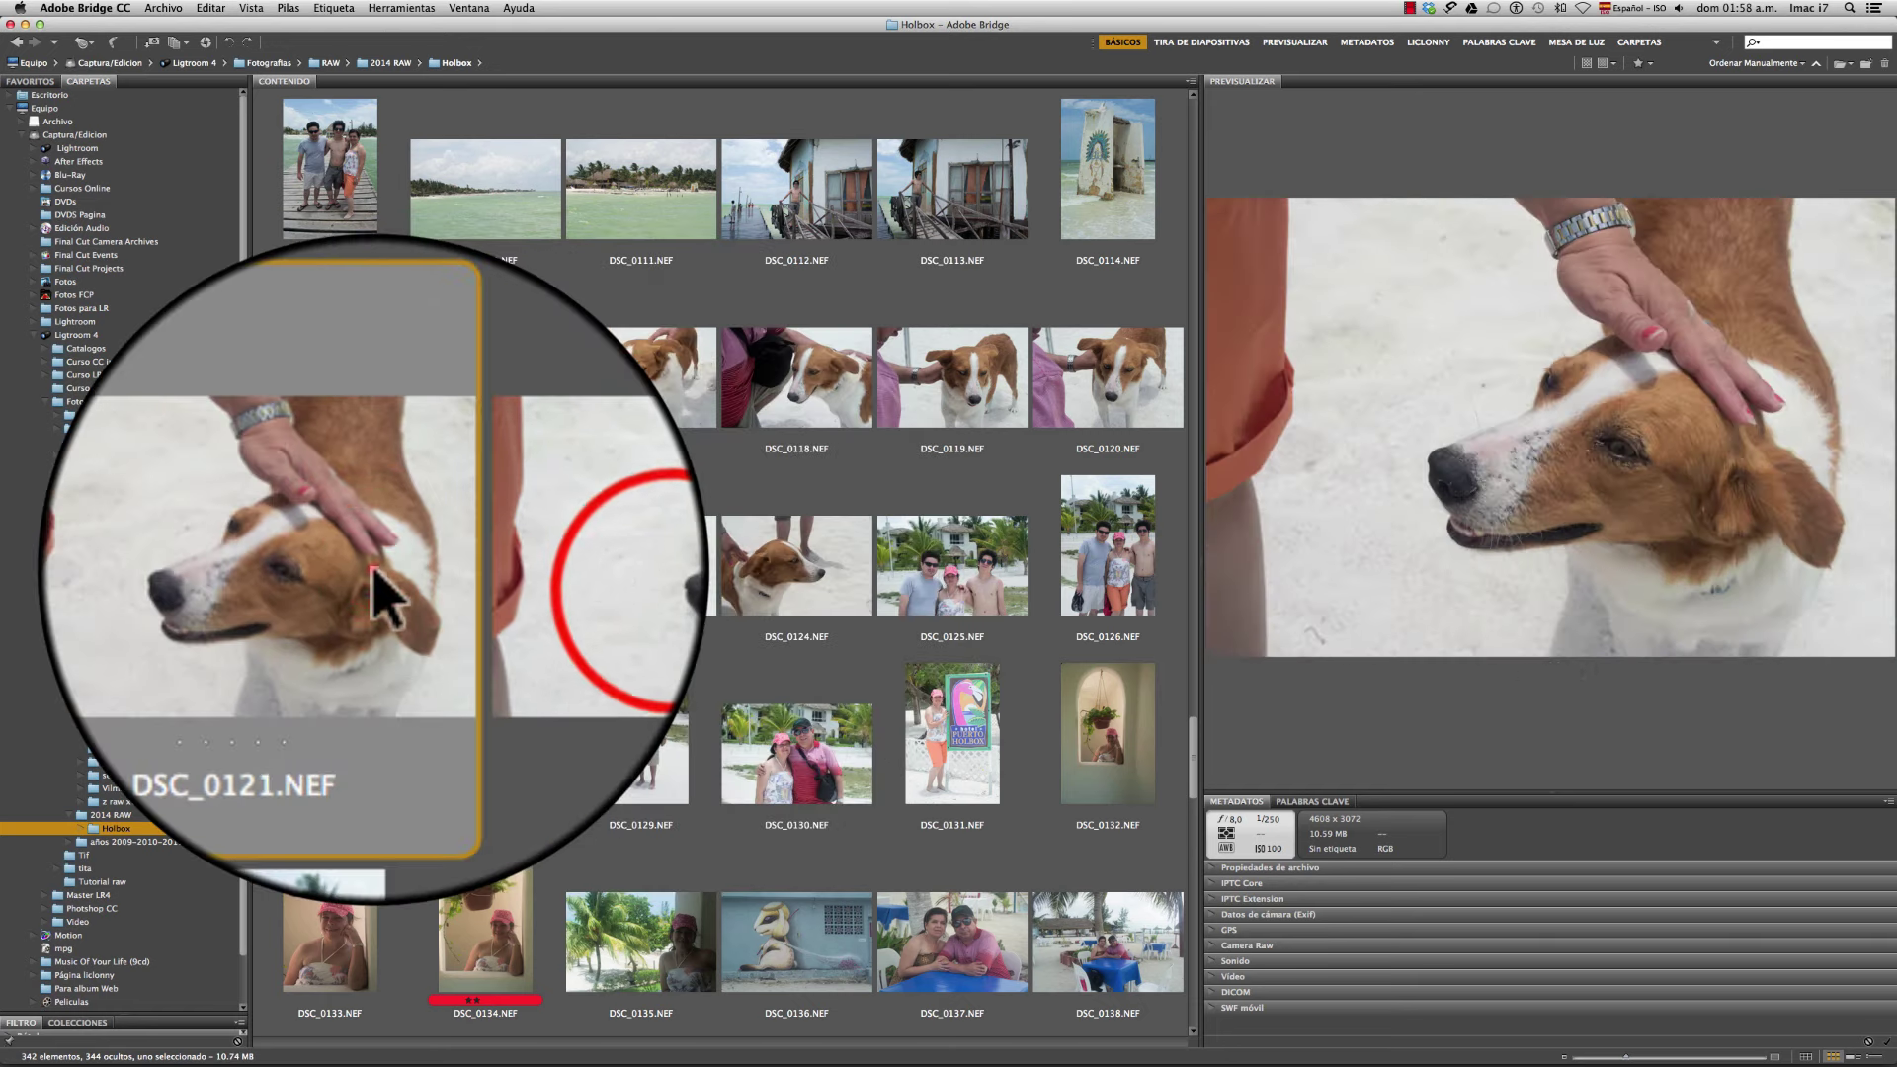
{"action": "left_click", "coordinate": [466, 577]}
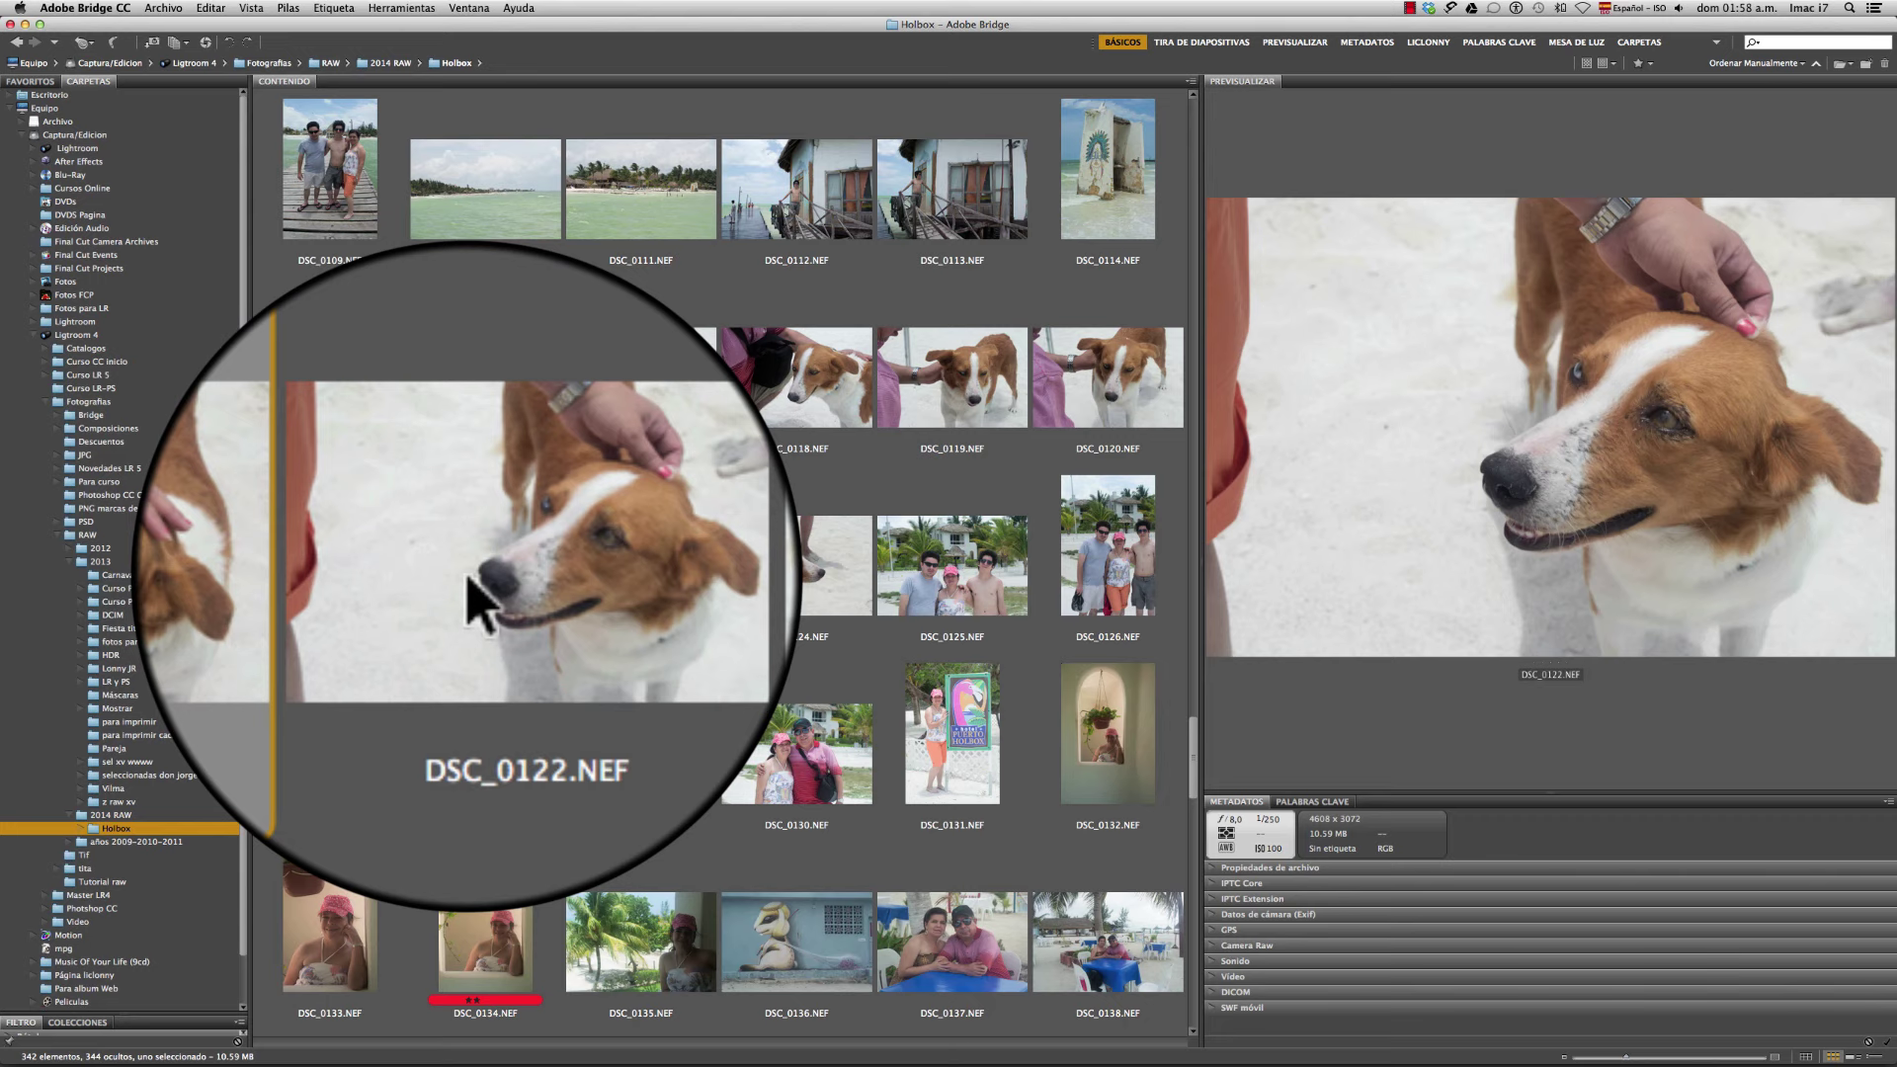
{"action": "left_click", "coordinate": [948, 193]}
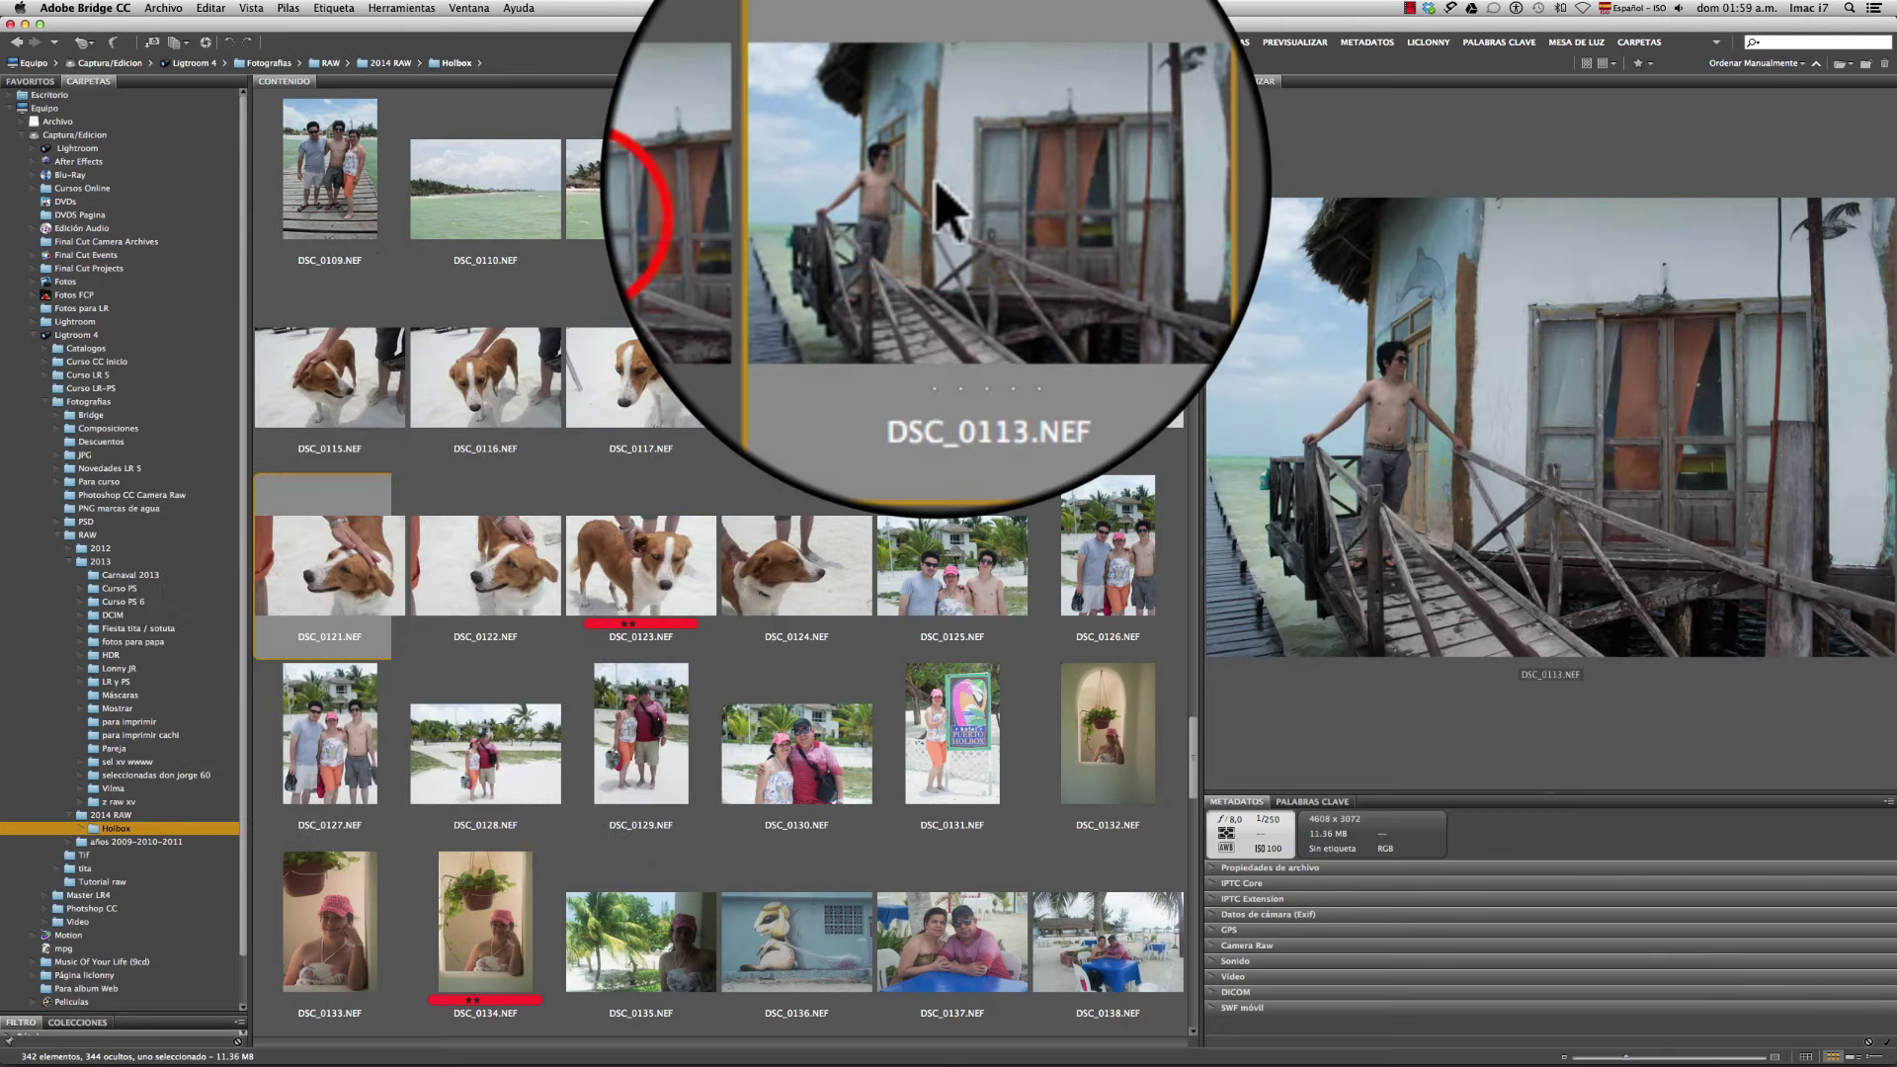
{"action": "left_click", "coordinate": [901, 194]}
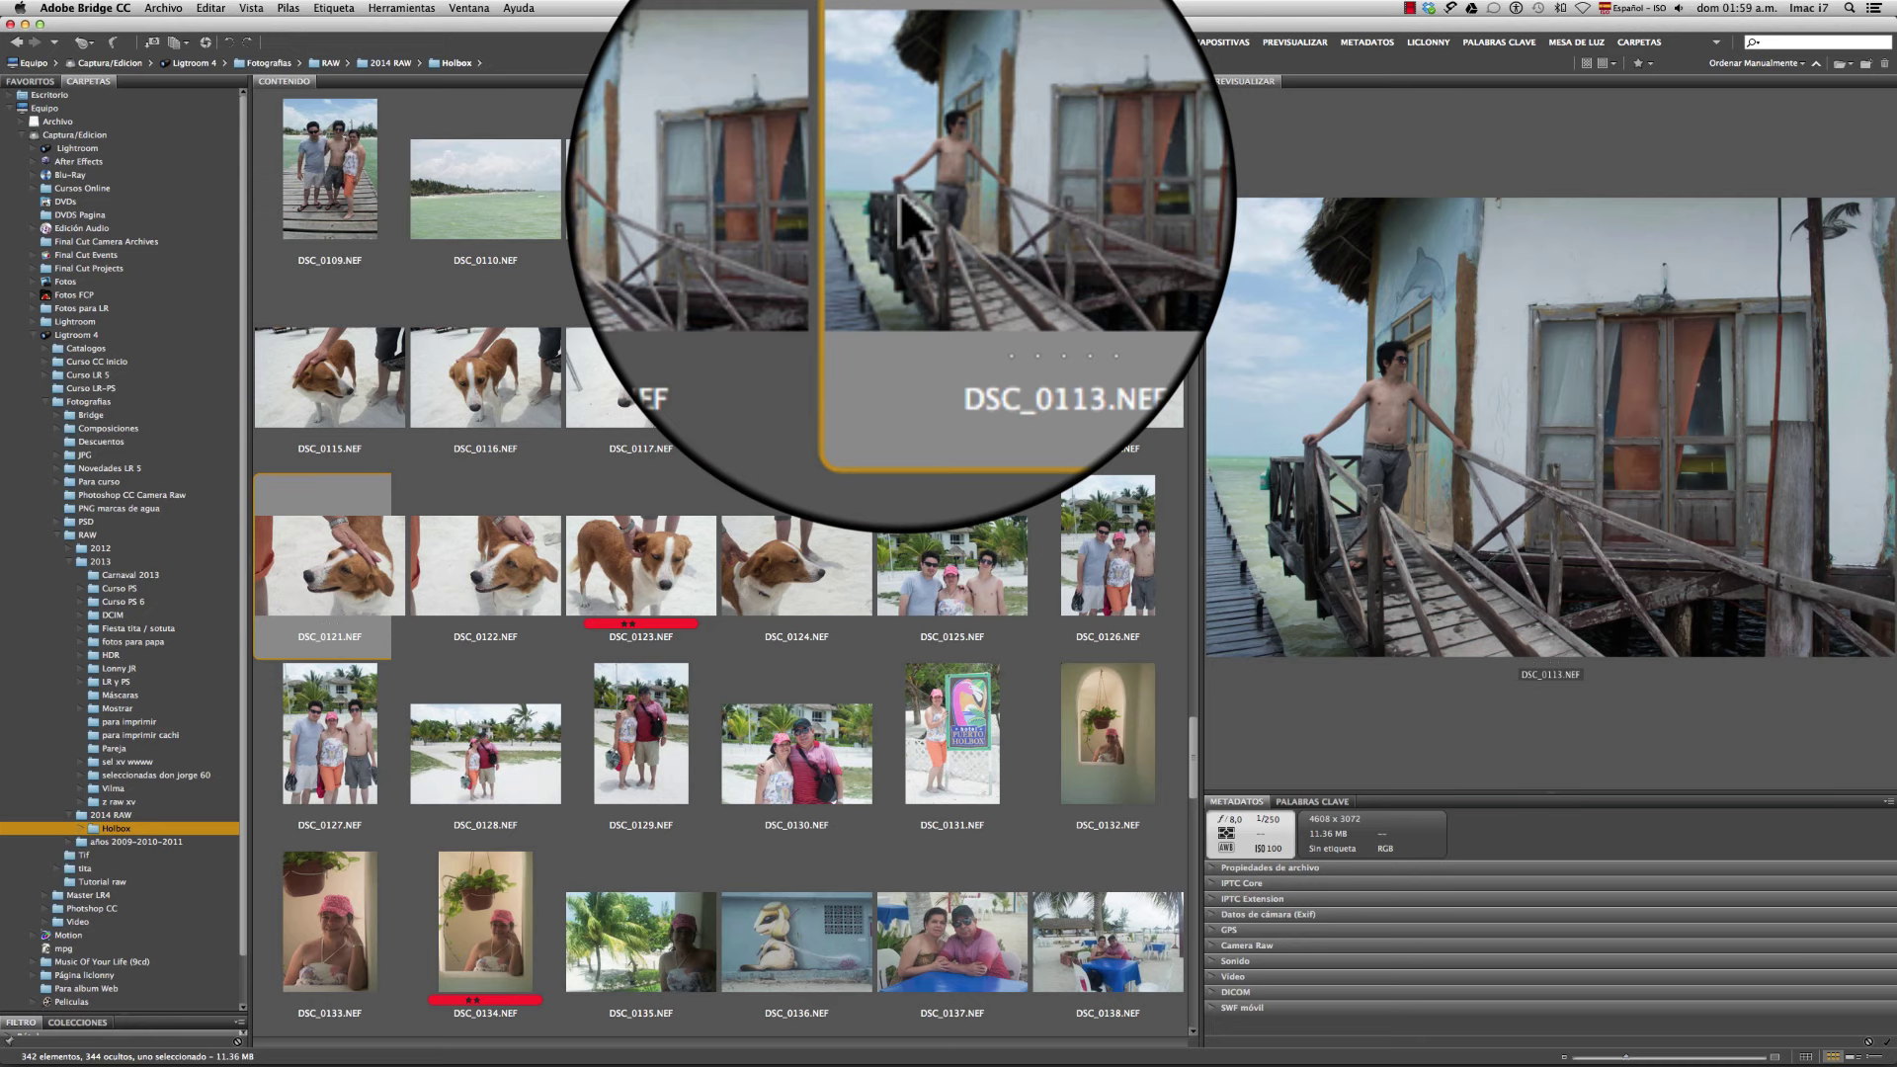
{"action": "key", "text": "ctrl+6"}
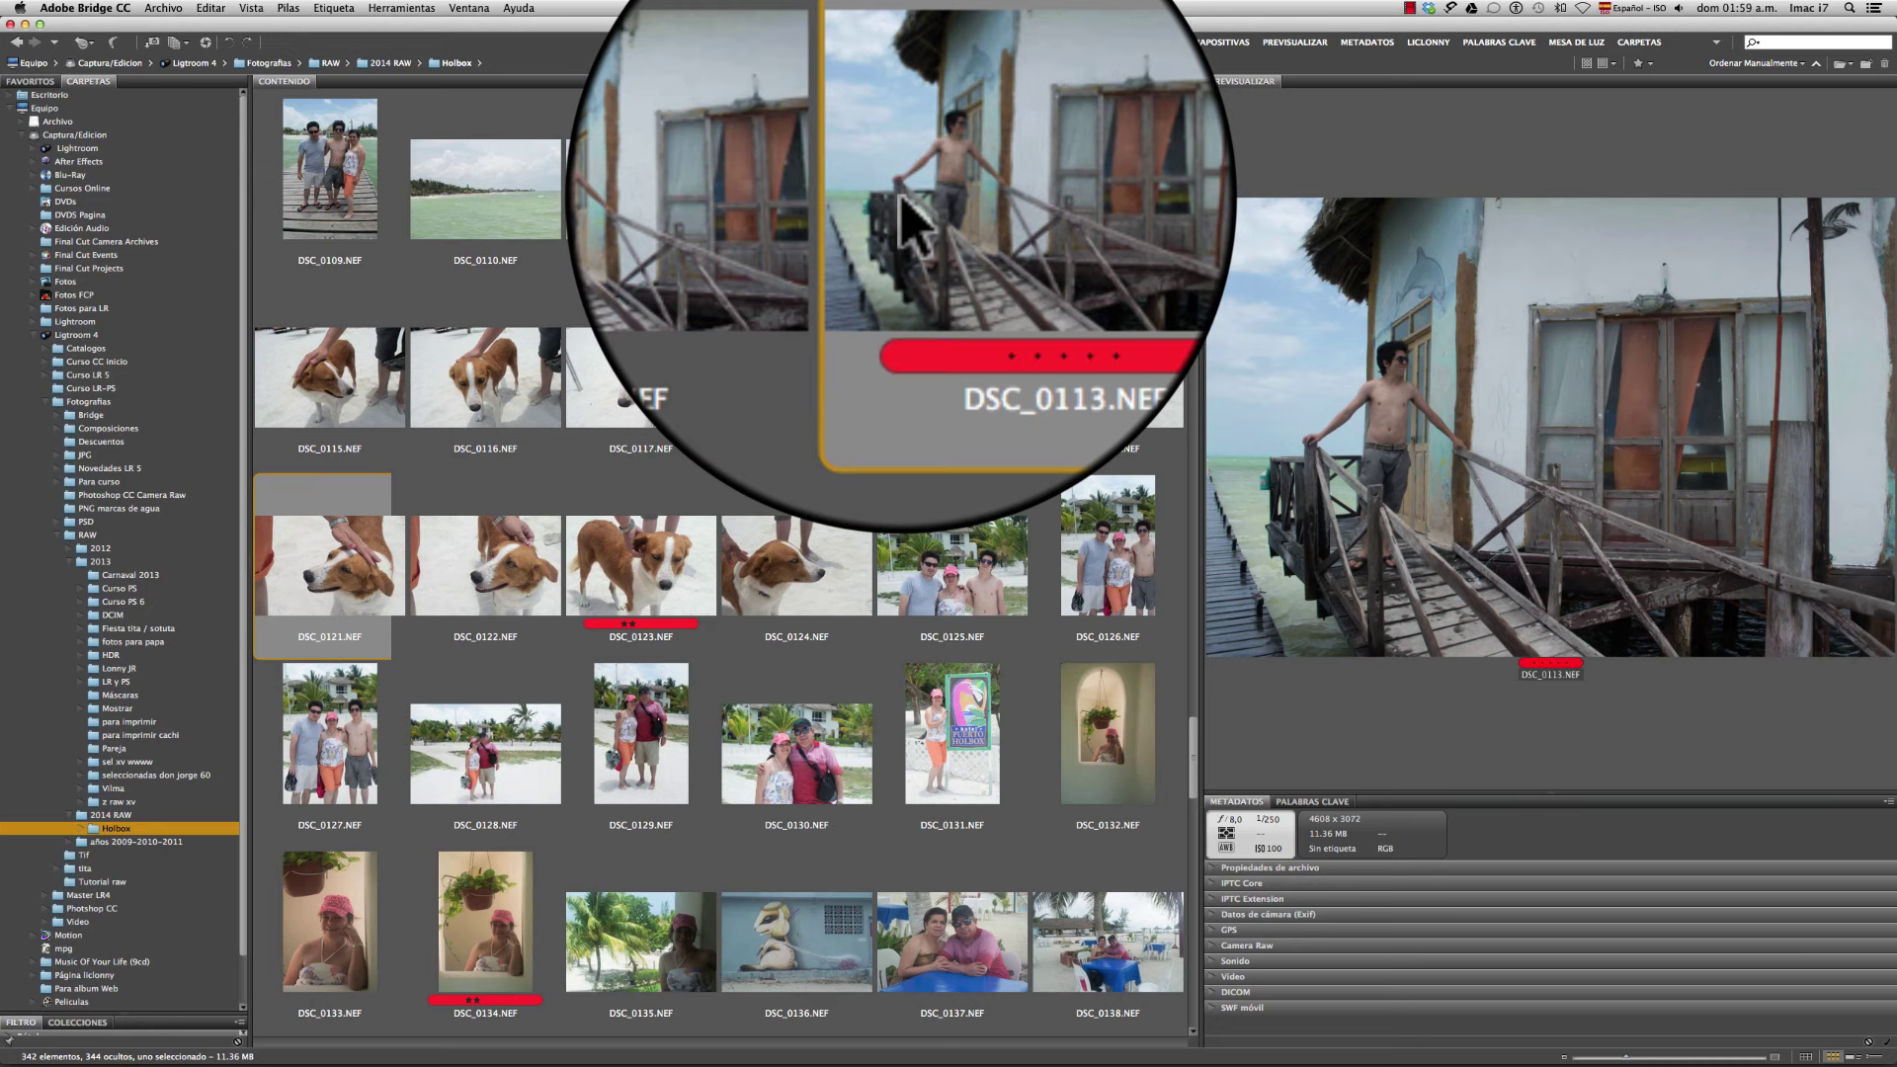
{"action": "scroll", "coordinate": [790, 233], "scroll_direction": "up", "scroll_amount": 5}
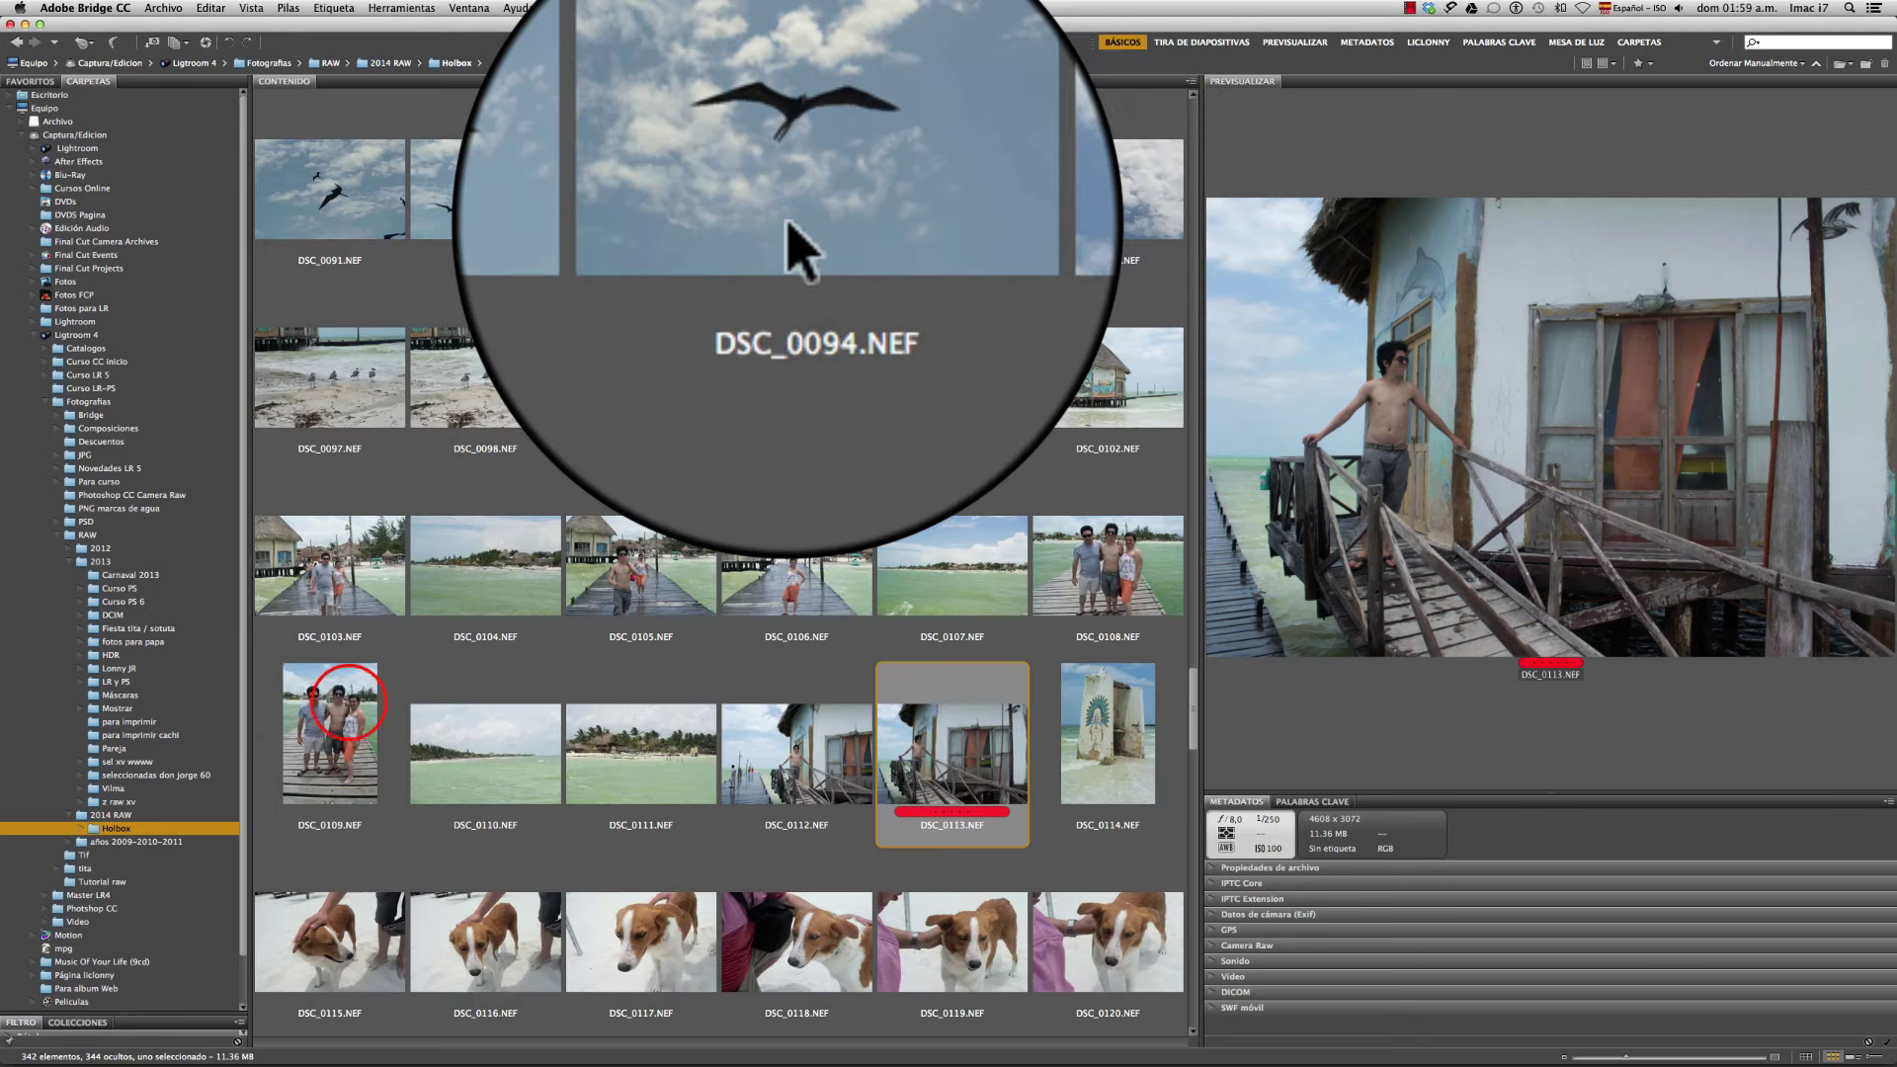
Give the sea view photo DSC_0107 a red label
{"action": "left_click", "coordinate": [344, 732]}
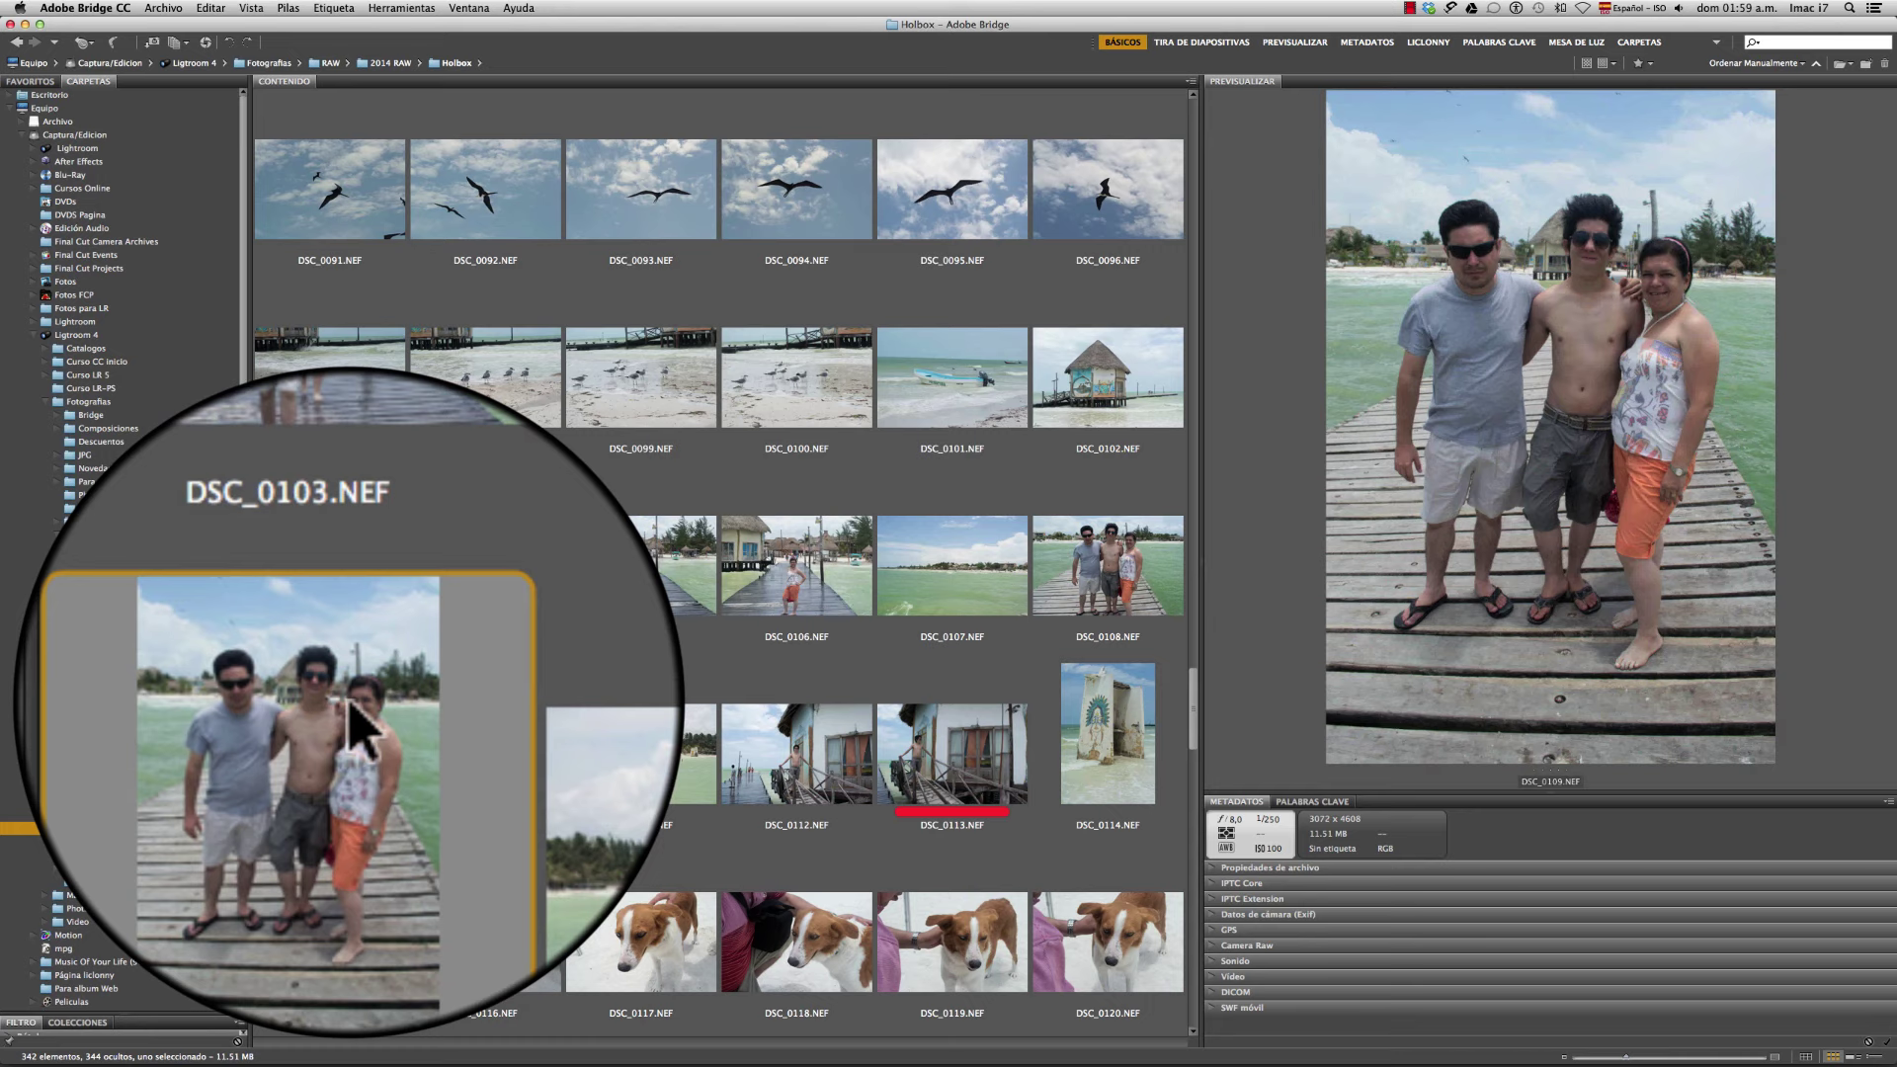
{"action": "left_click", "coordinate": [1093, 581]}
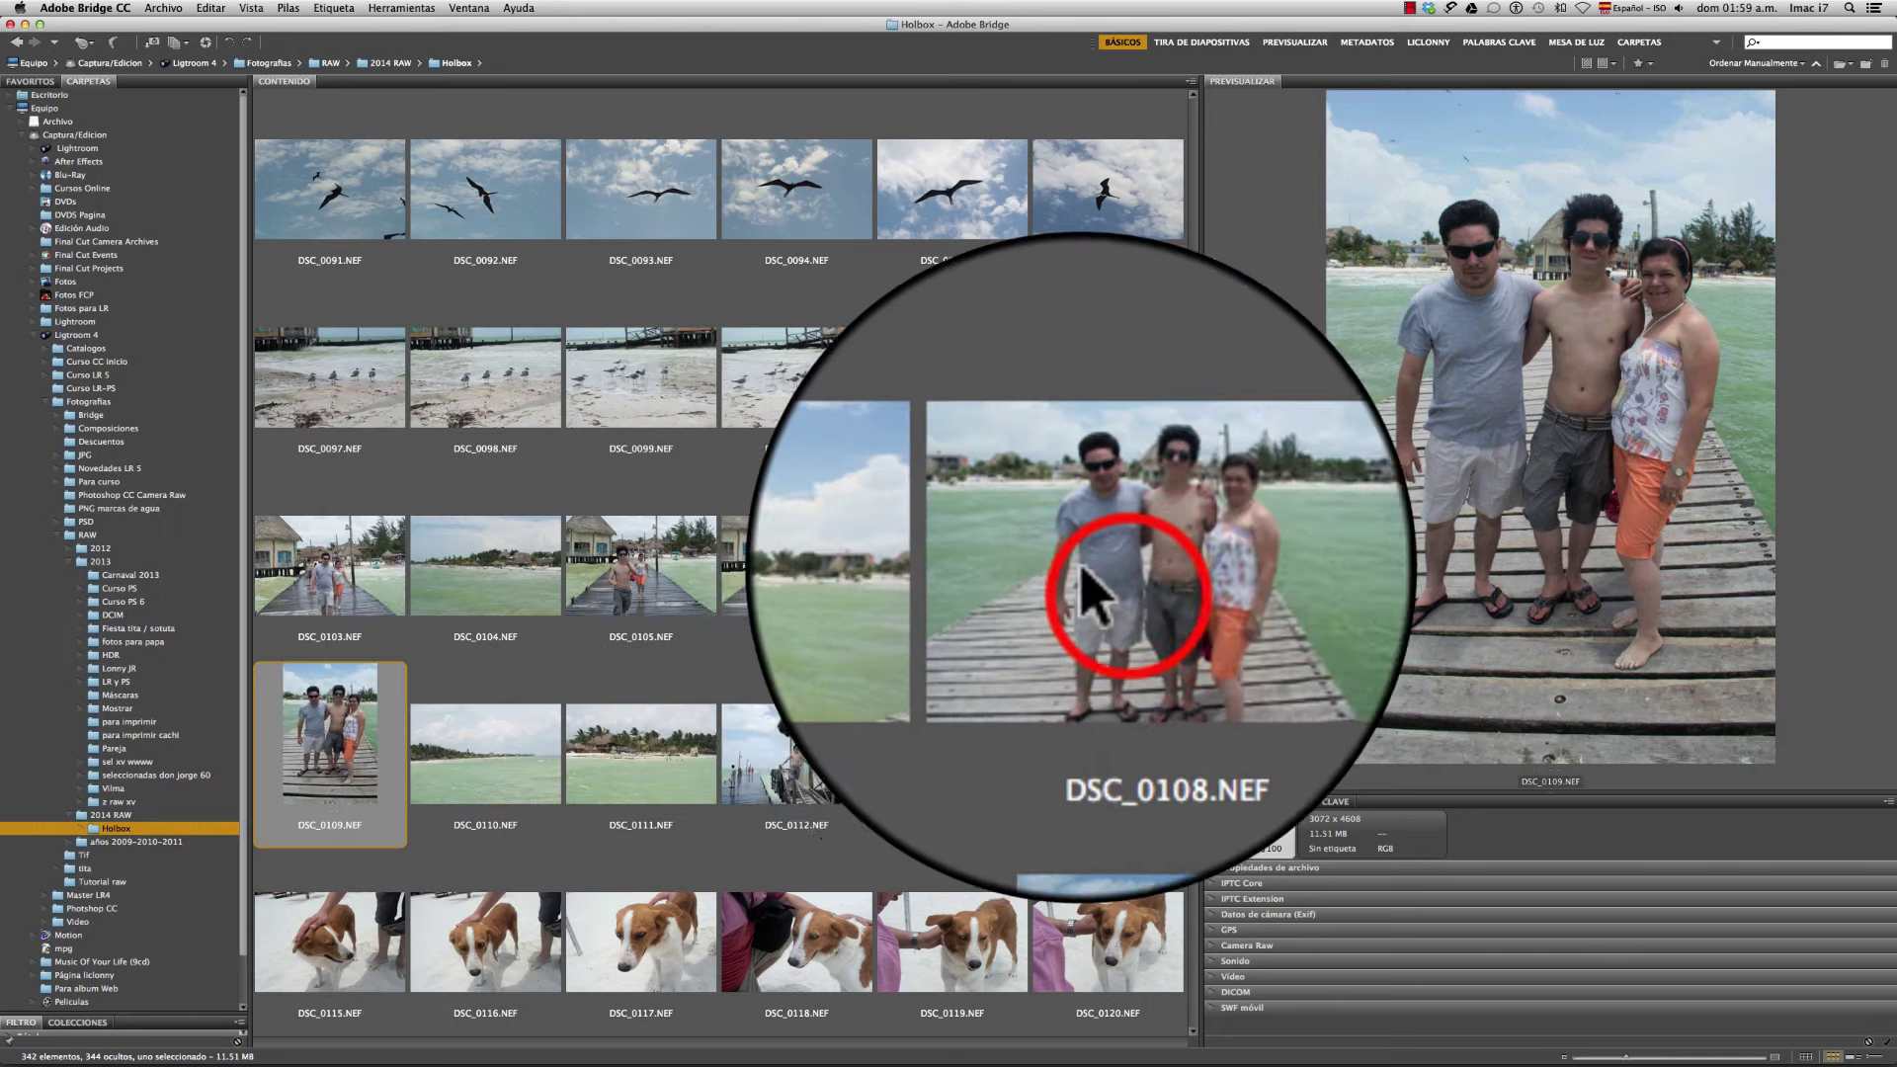
{"action": "left_click", "coordinate": [924, 581]}
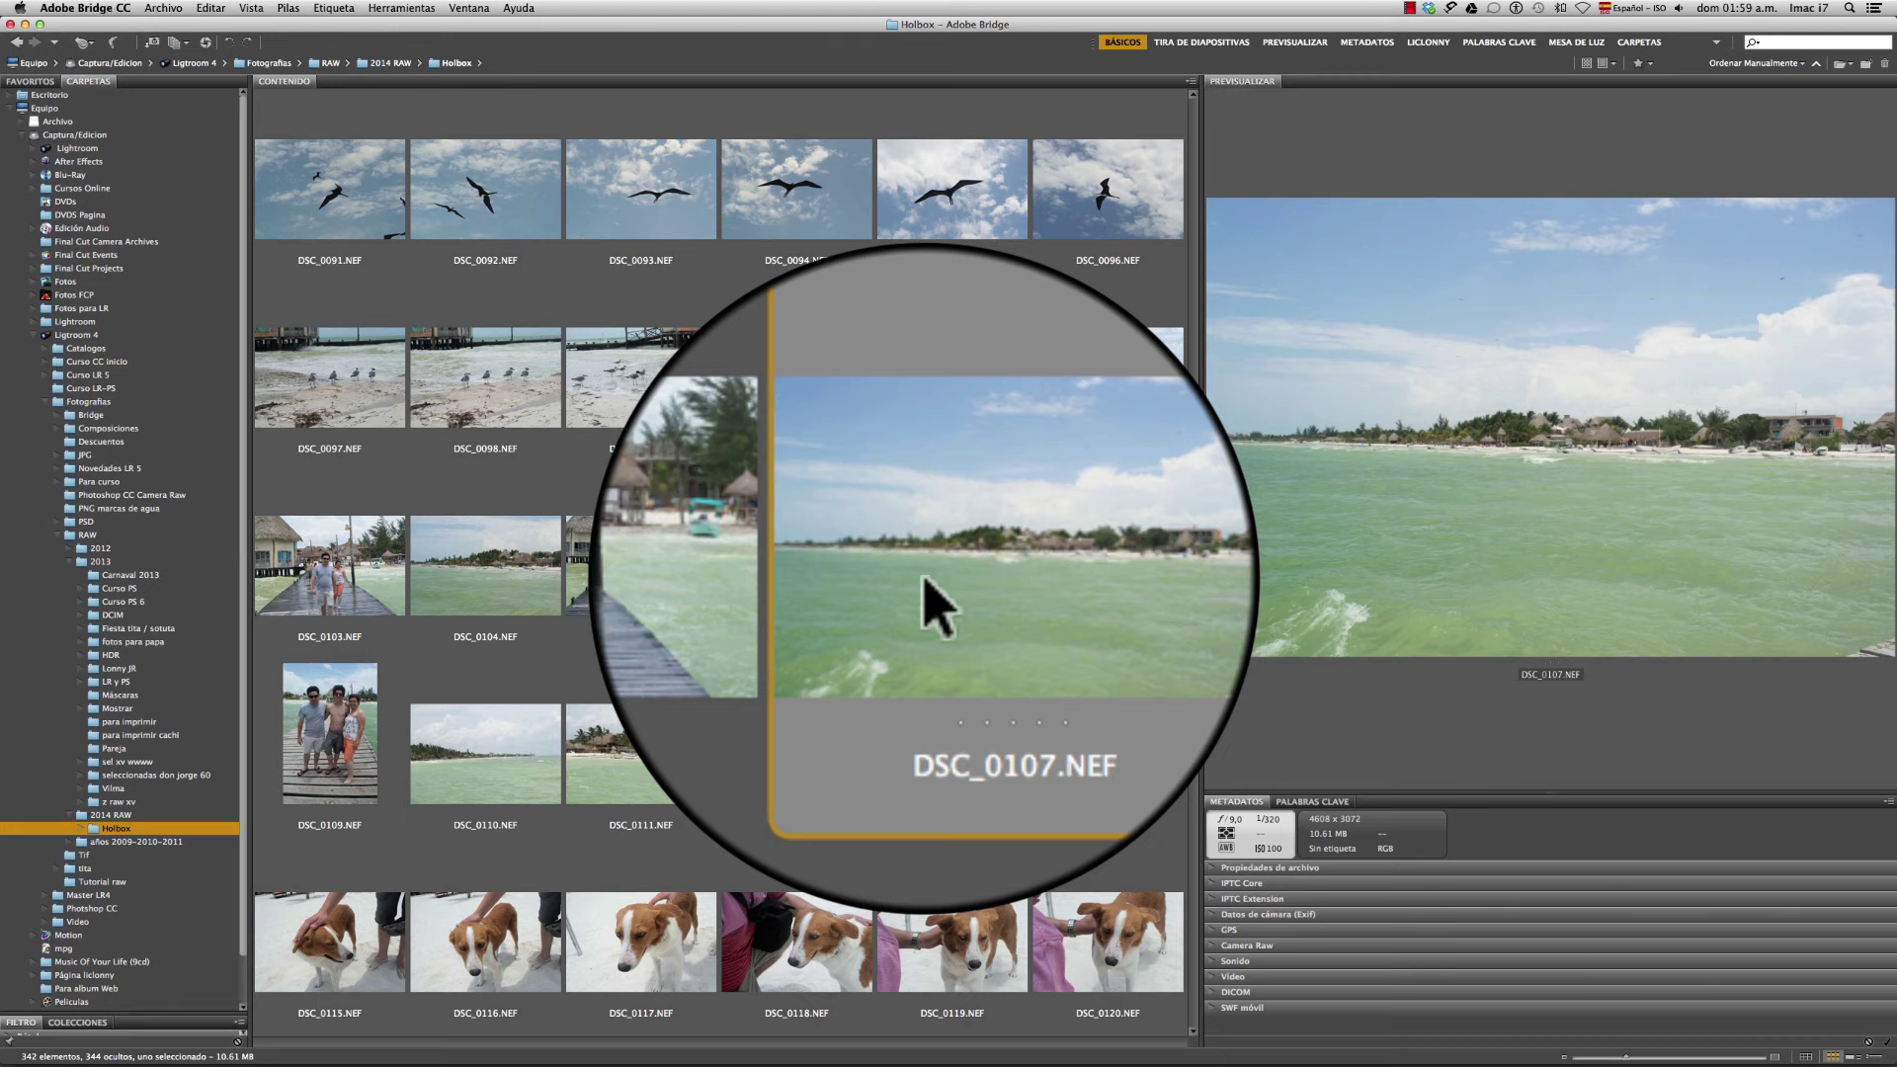
{"action": "key", "text": "ctrl+6"}
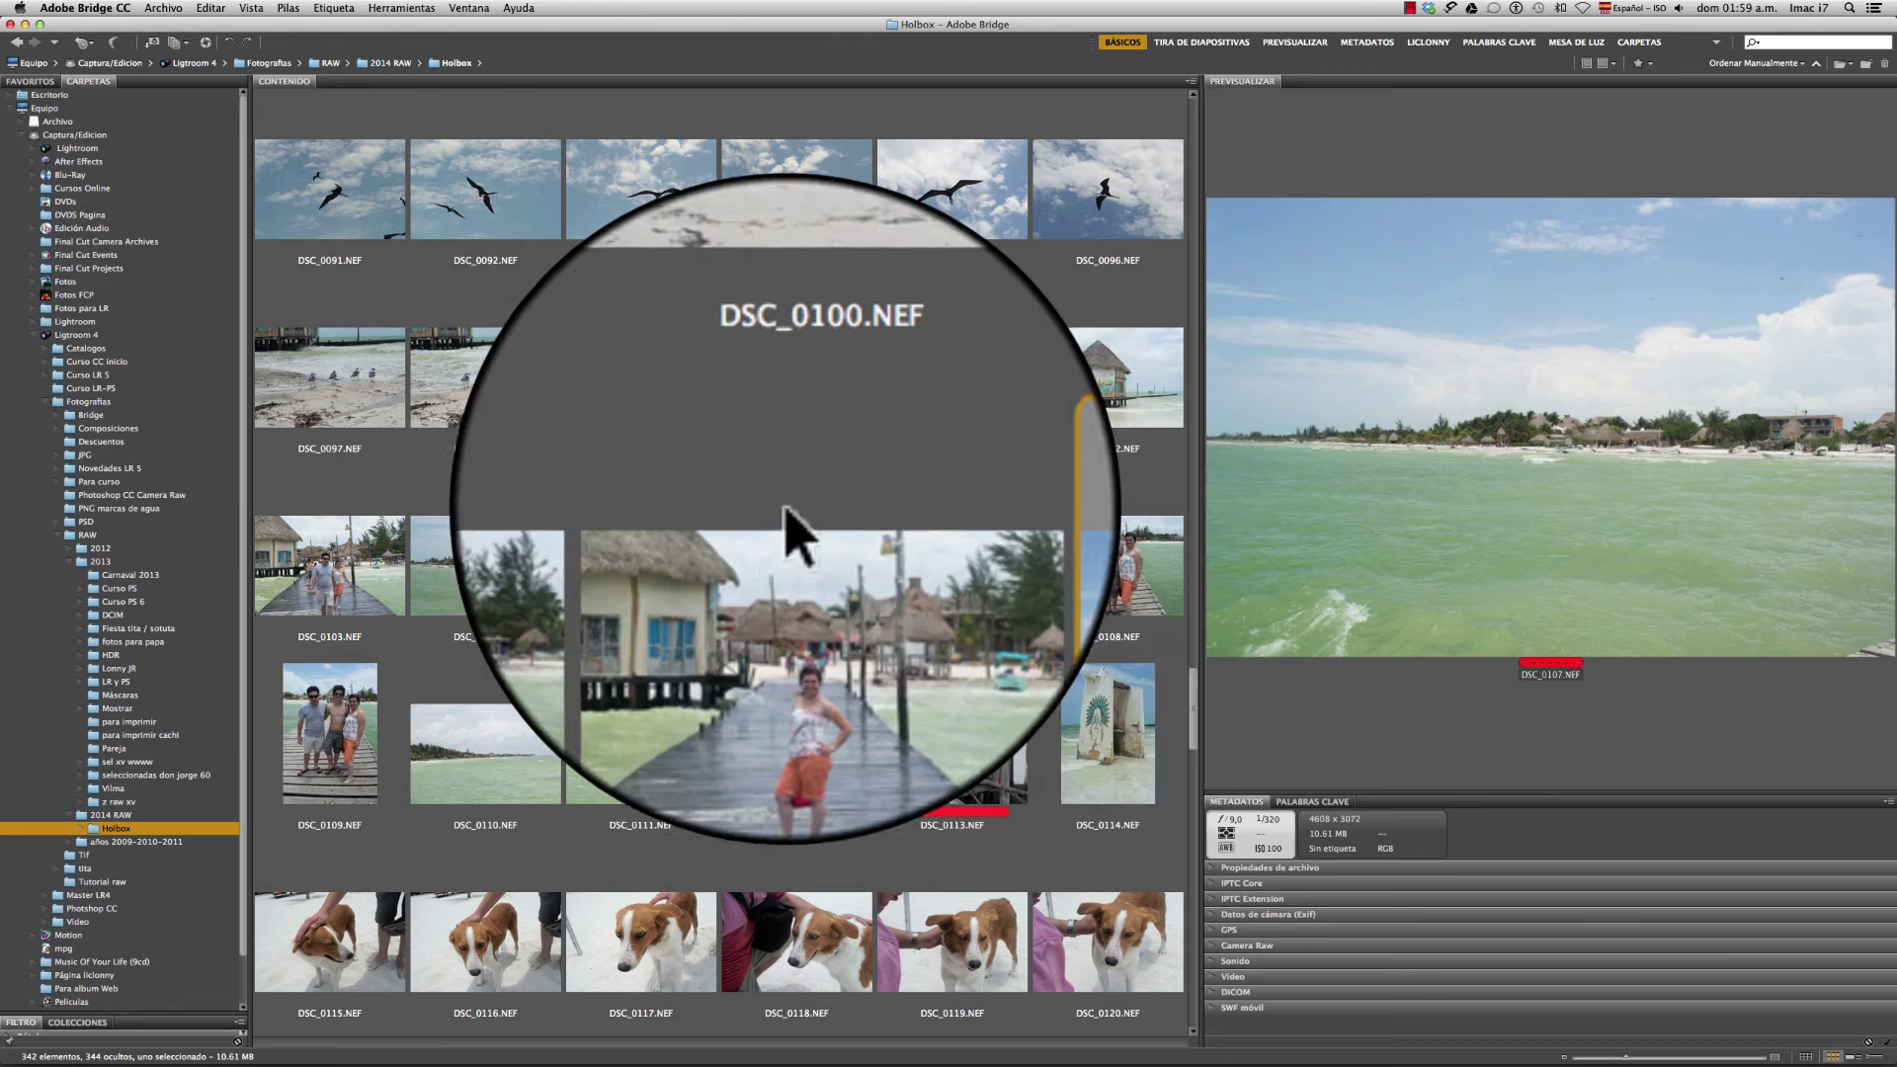
Give the seagull photo DSC_0097 a red label
{"action": "left_click", "coordinate": [667, 387]}
{"action": "left_click", "coordinate": [533, 401]}
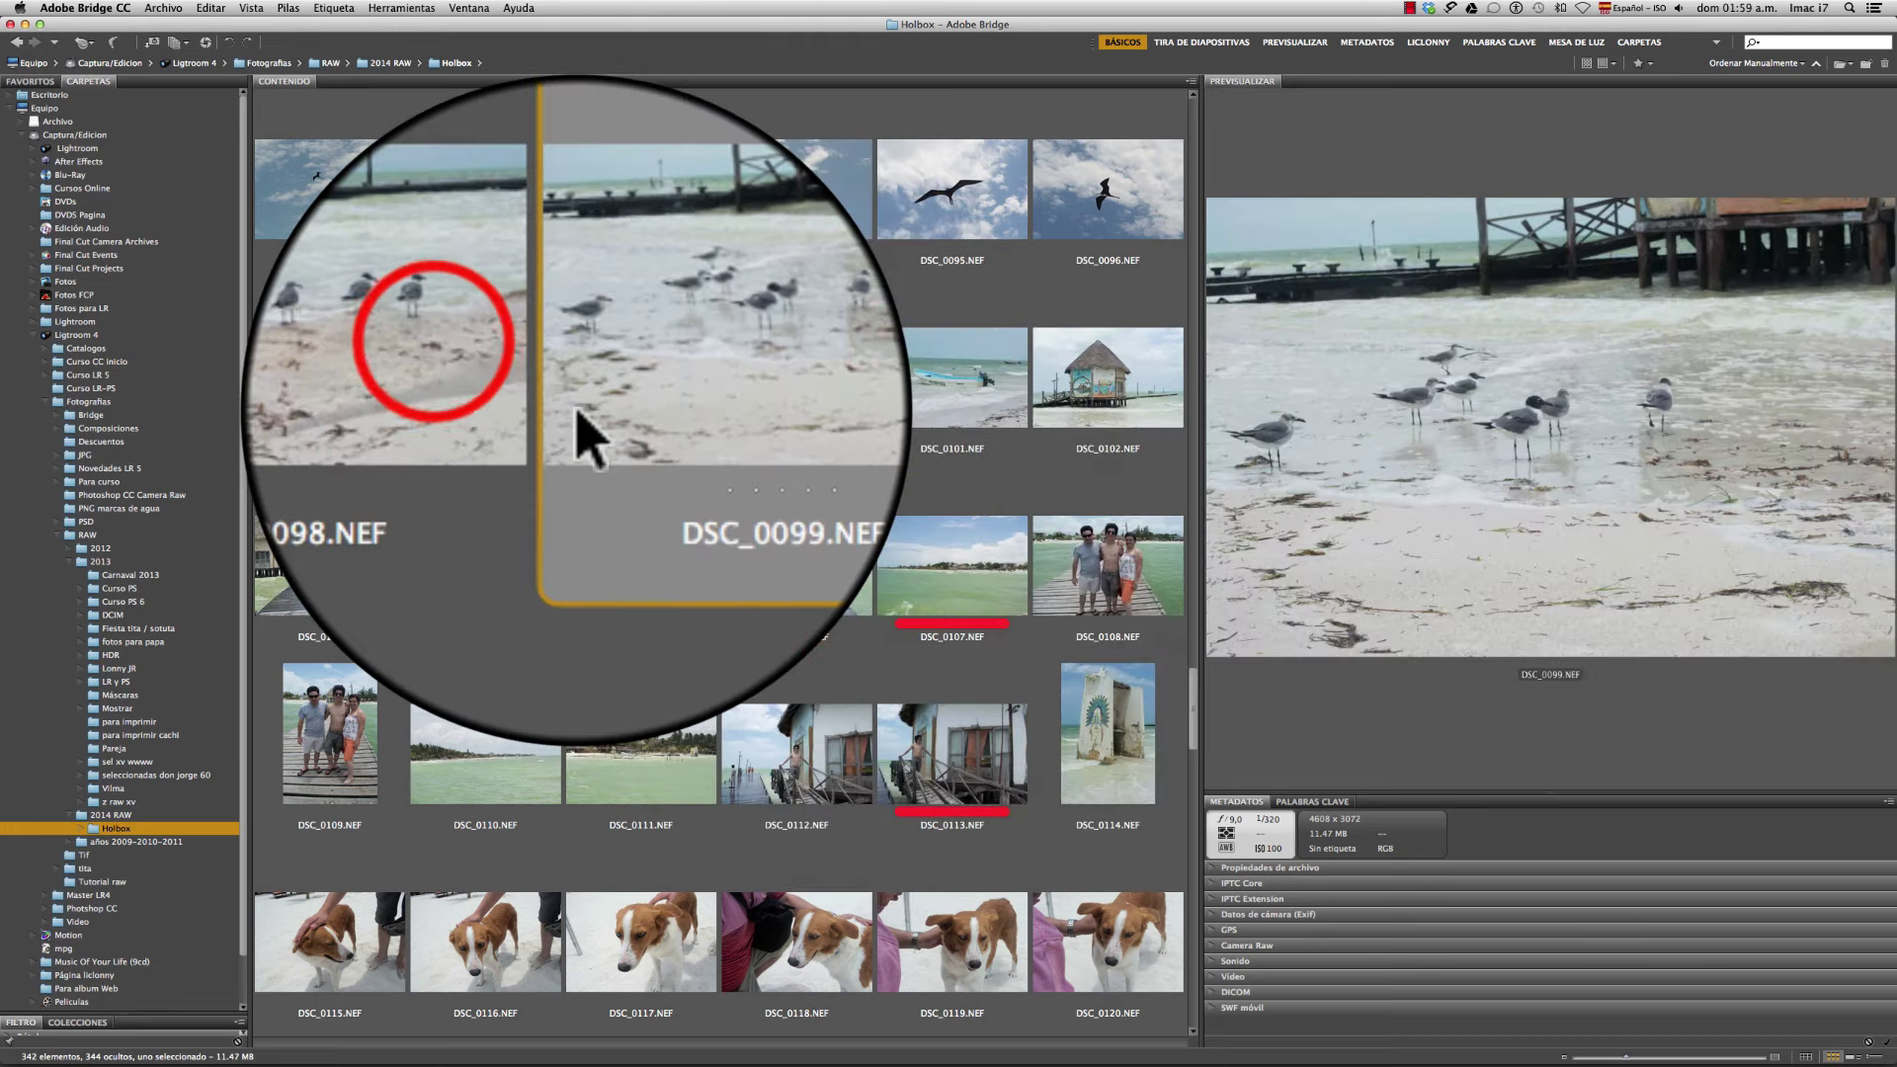
{"action": "left_click", "coordinate": [374, 400]}
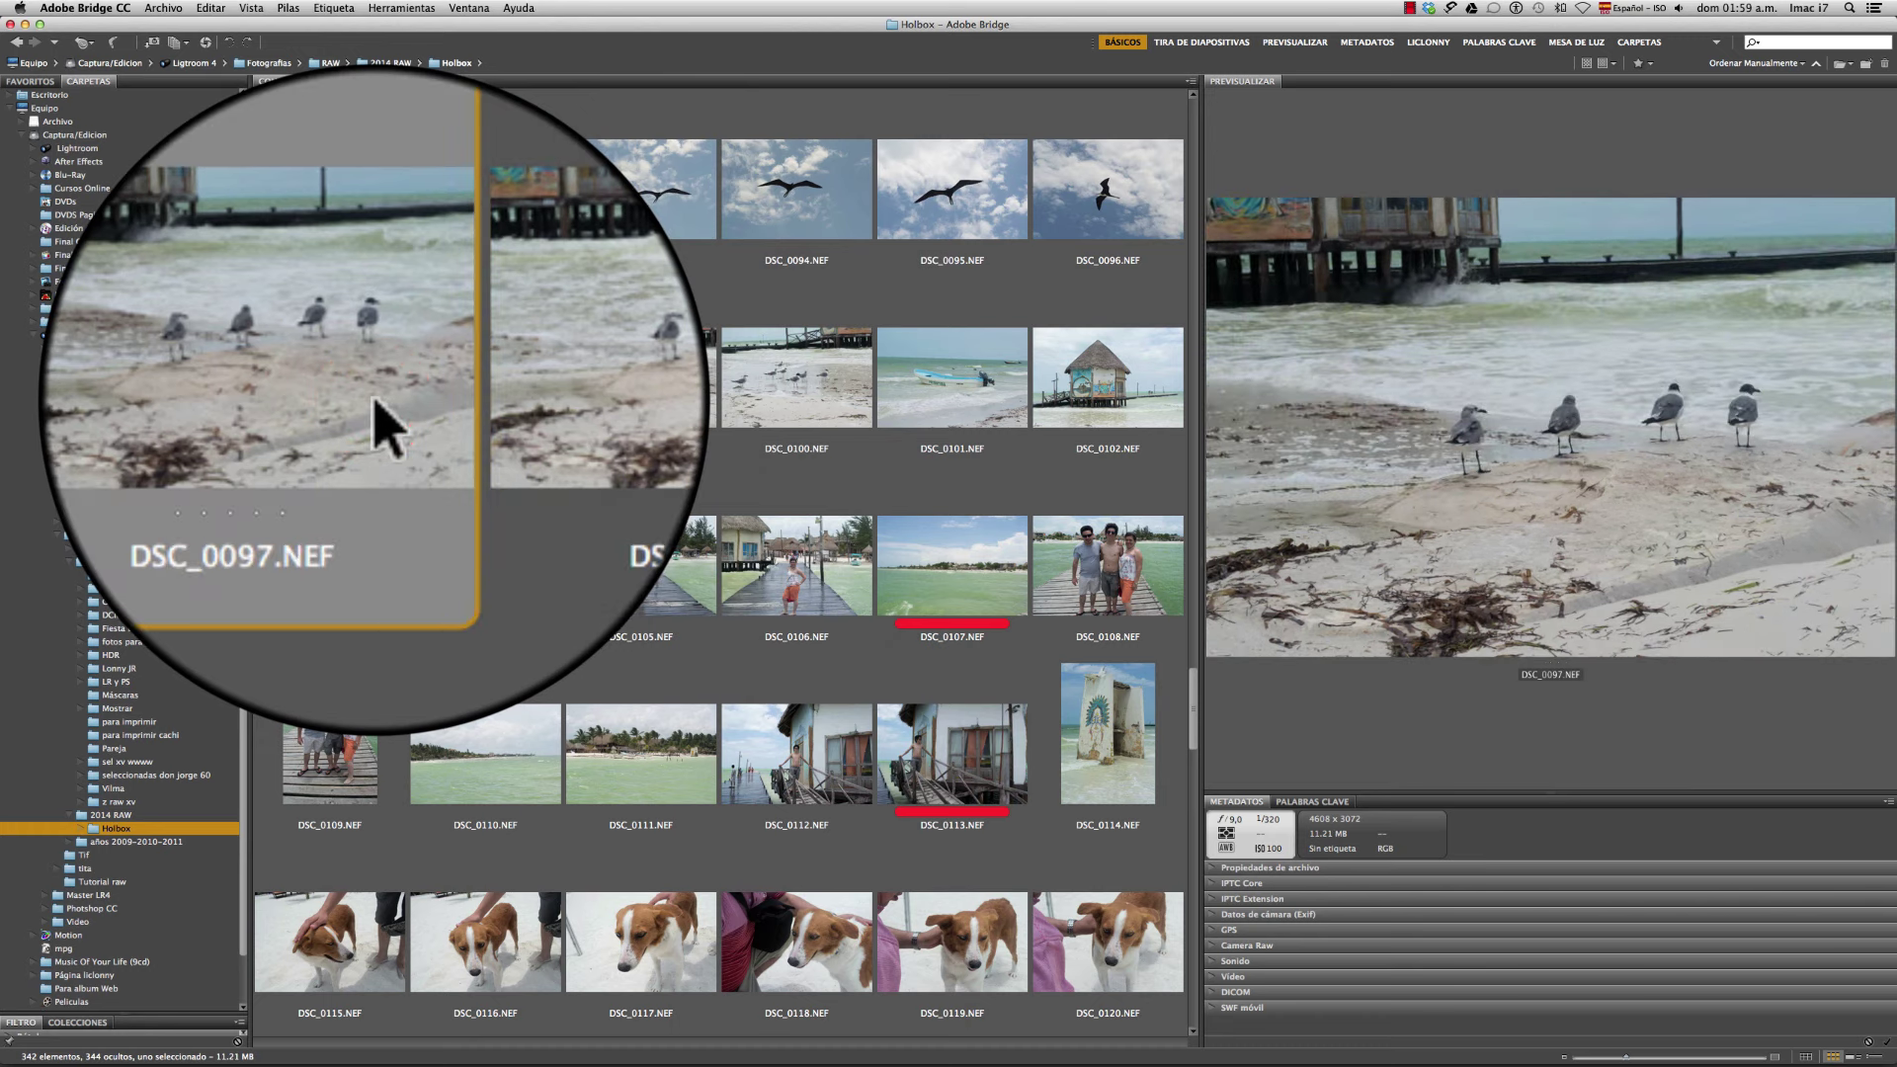
{"action": "key", "text": "ctrl+6"}
Rate the table portrait DSC_0069 one star with a red label
{"action": "scroll", "coordinate": [370, 396], "scroll_direction": "up", "scroll_amount": 2}
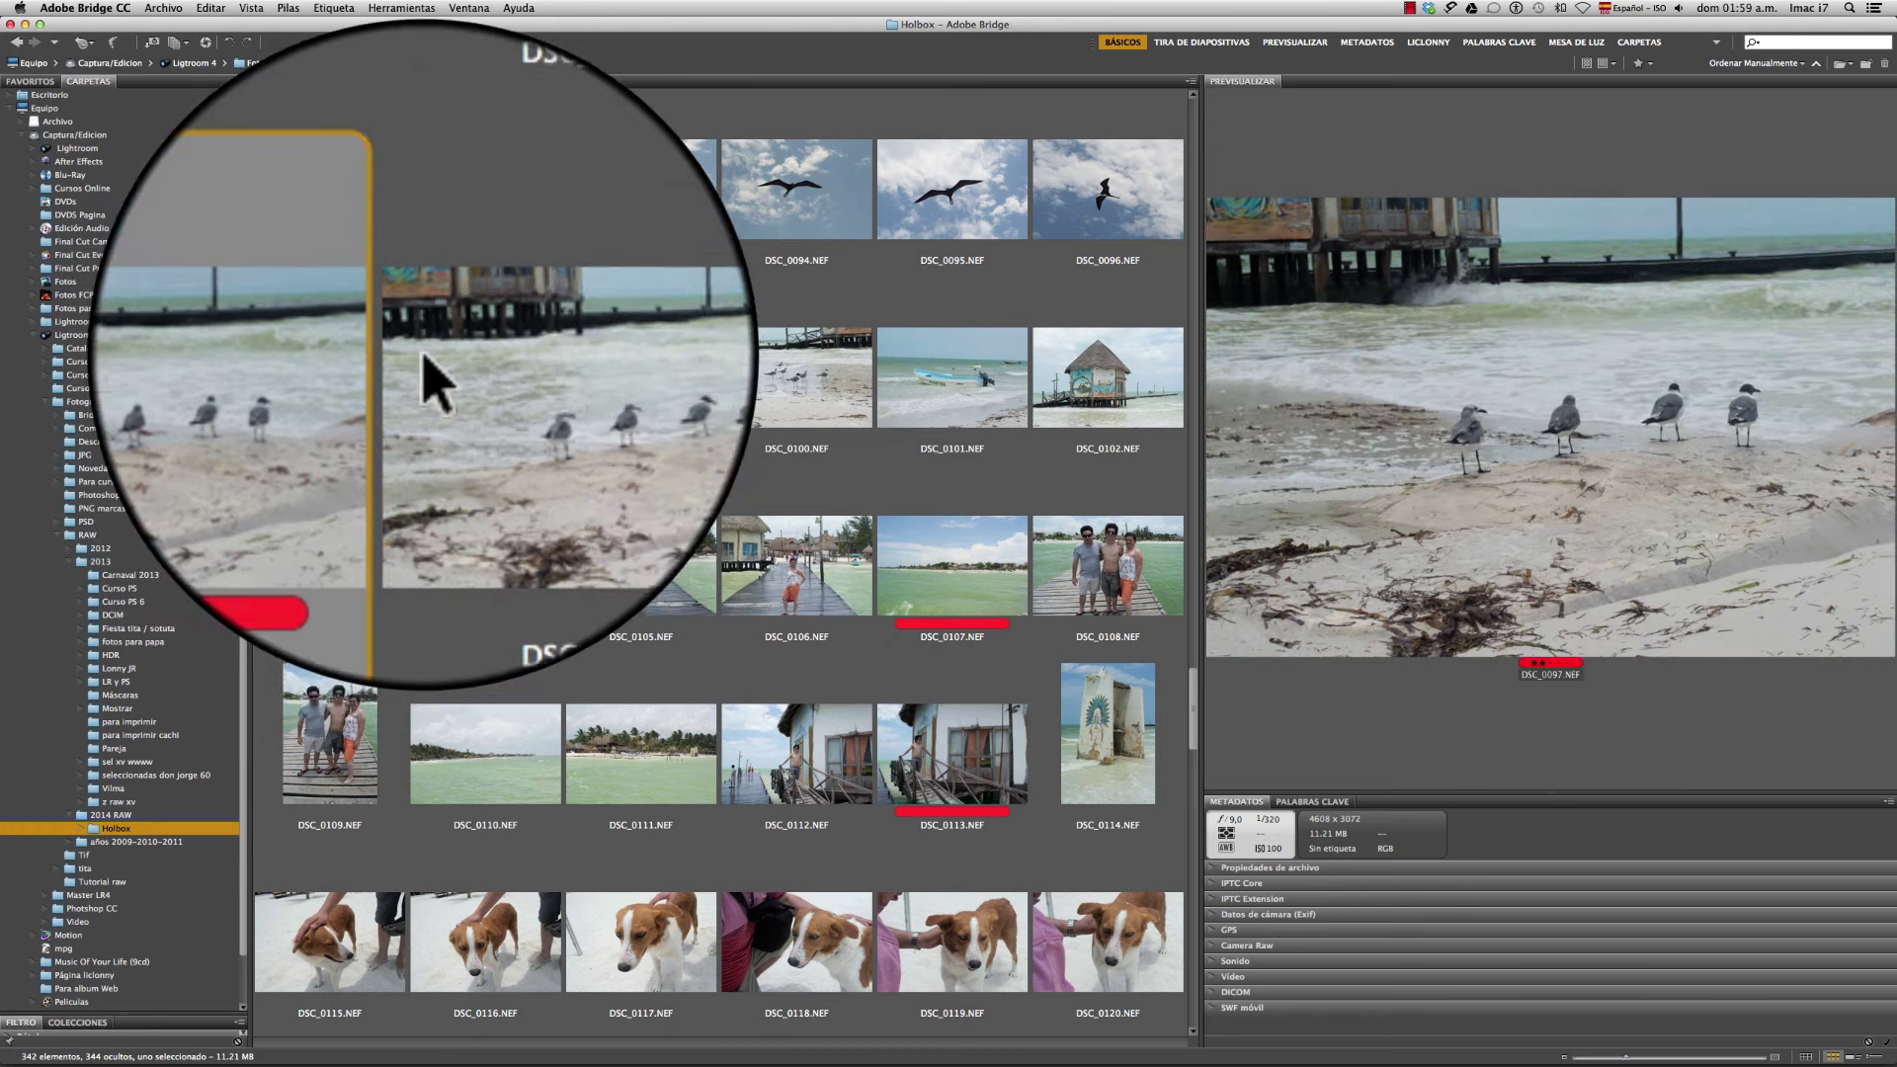
{"action": "scroll", "coordinate": [431, 372], "scroll_direction": "up", "scroll_amount": 3}
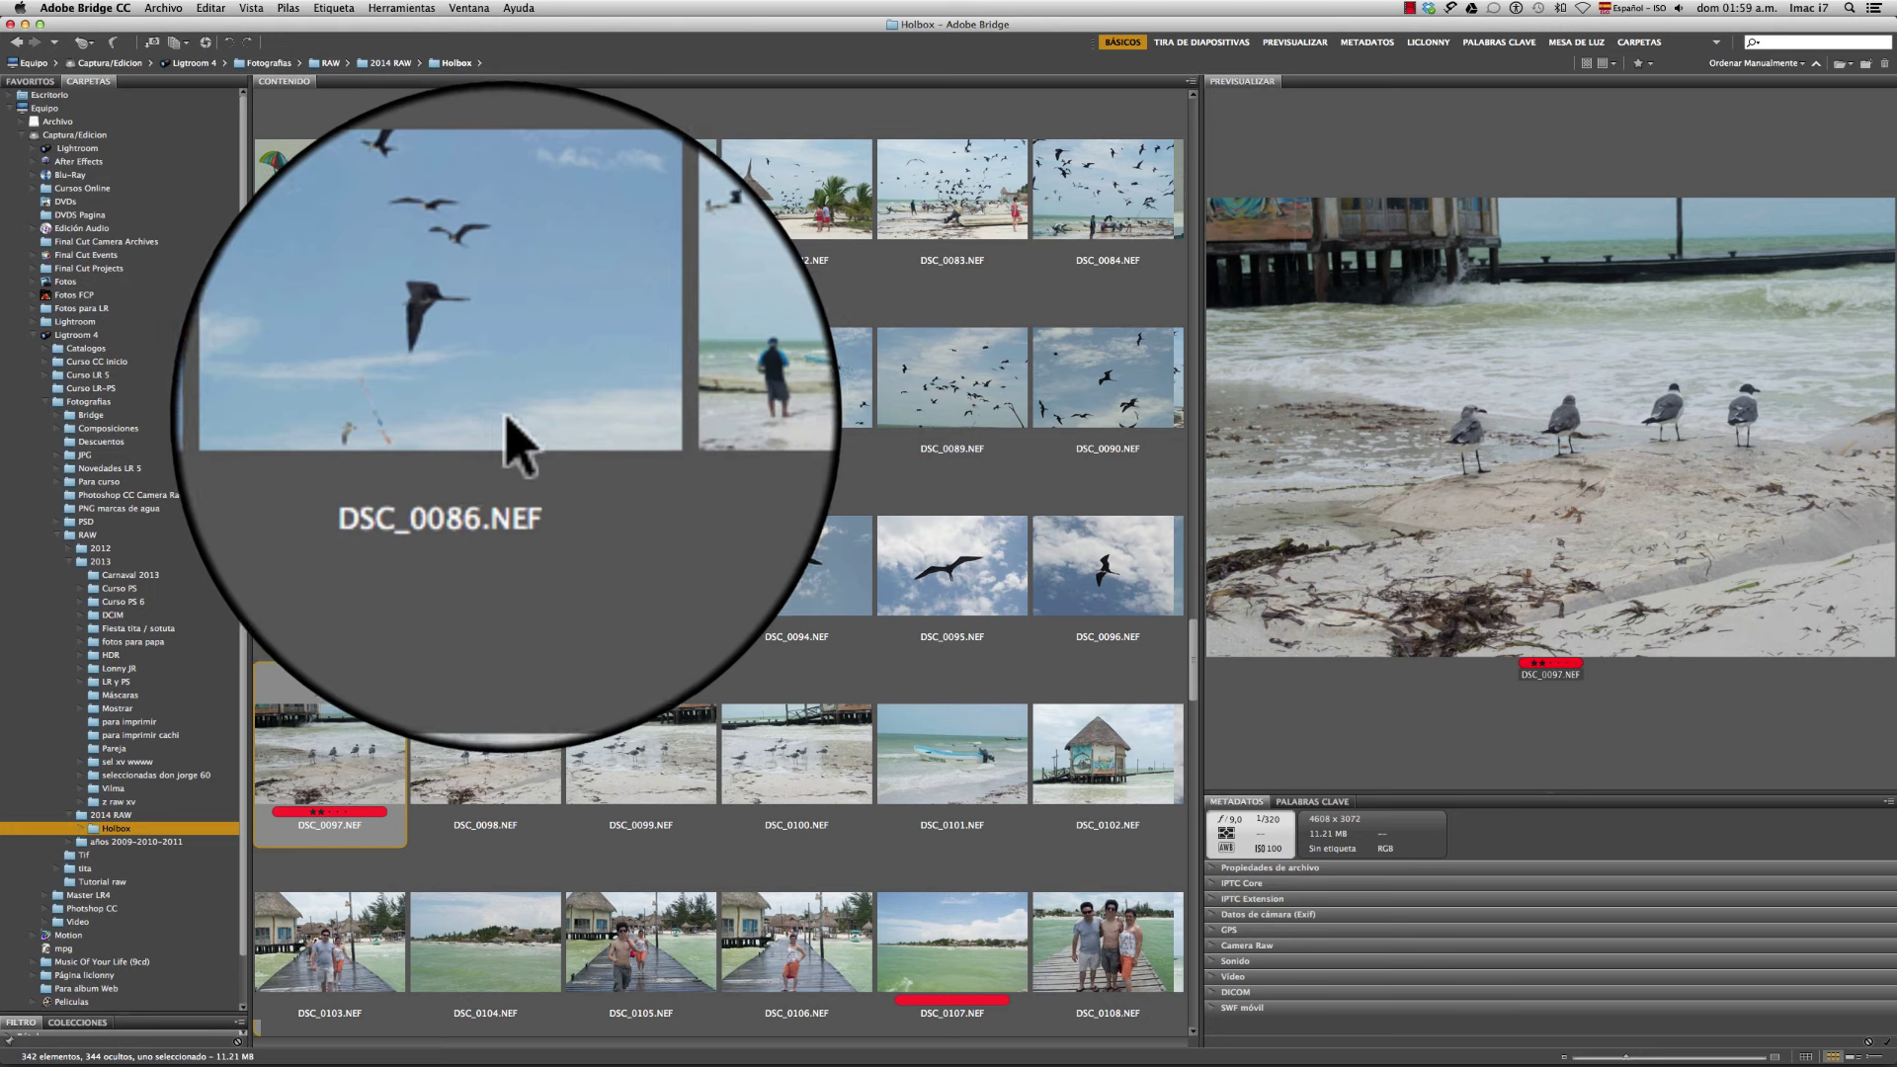
{"action": "scroll", "coordinate": [521, 427], "scroll_direction": "up", "scroll_amount": 2}
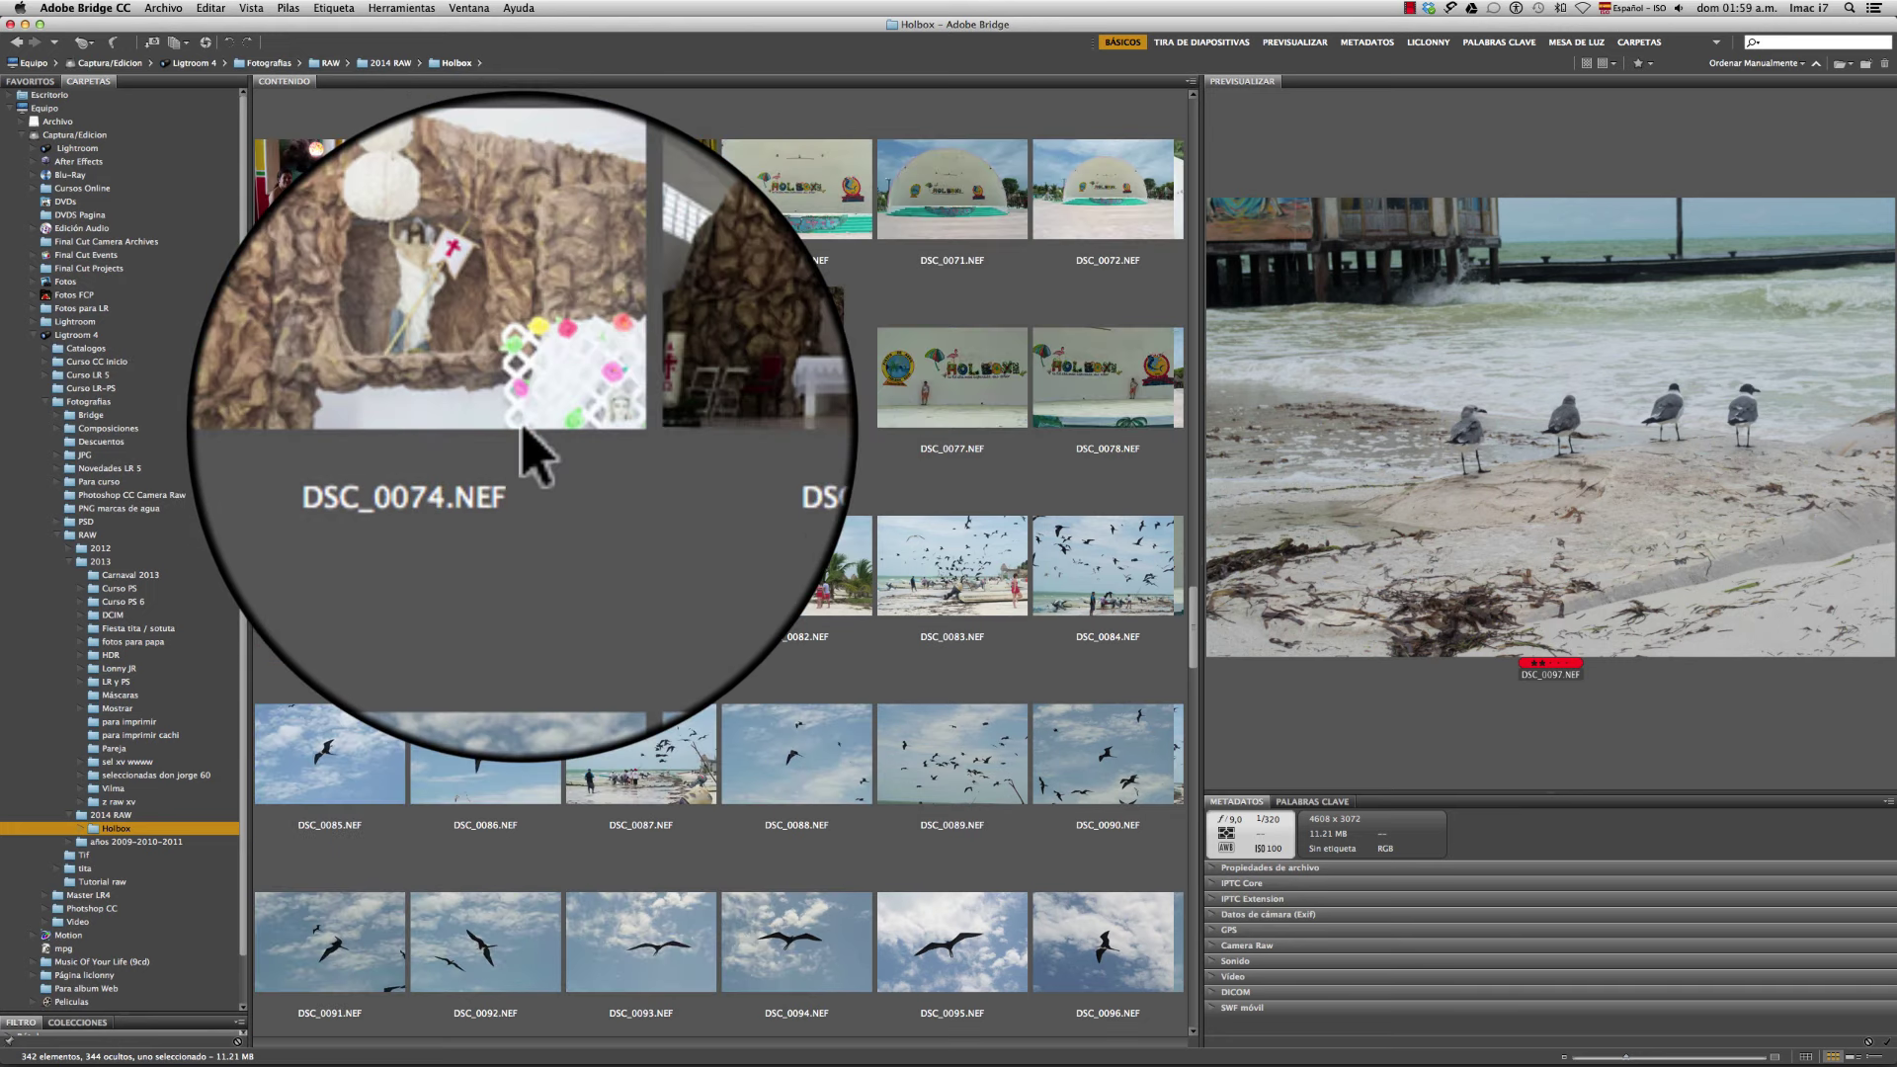
{"action": "left_click", "coordinate": [320, 225]}
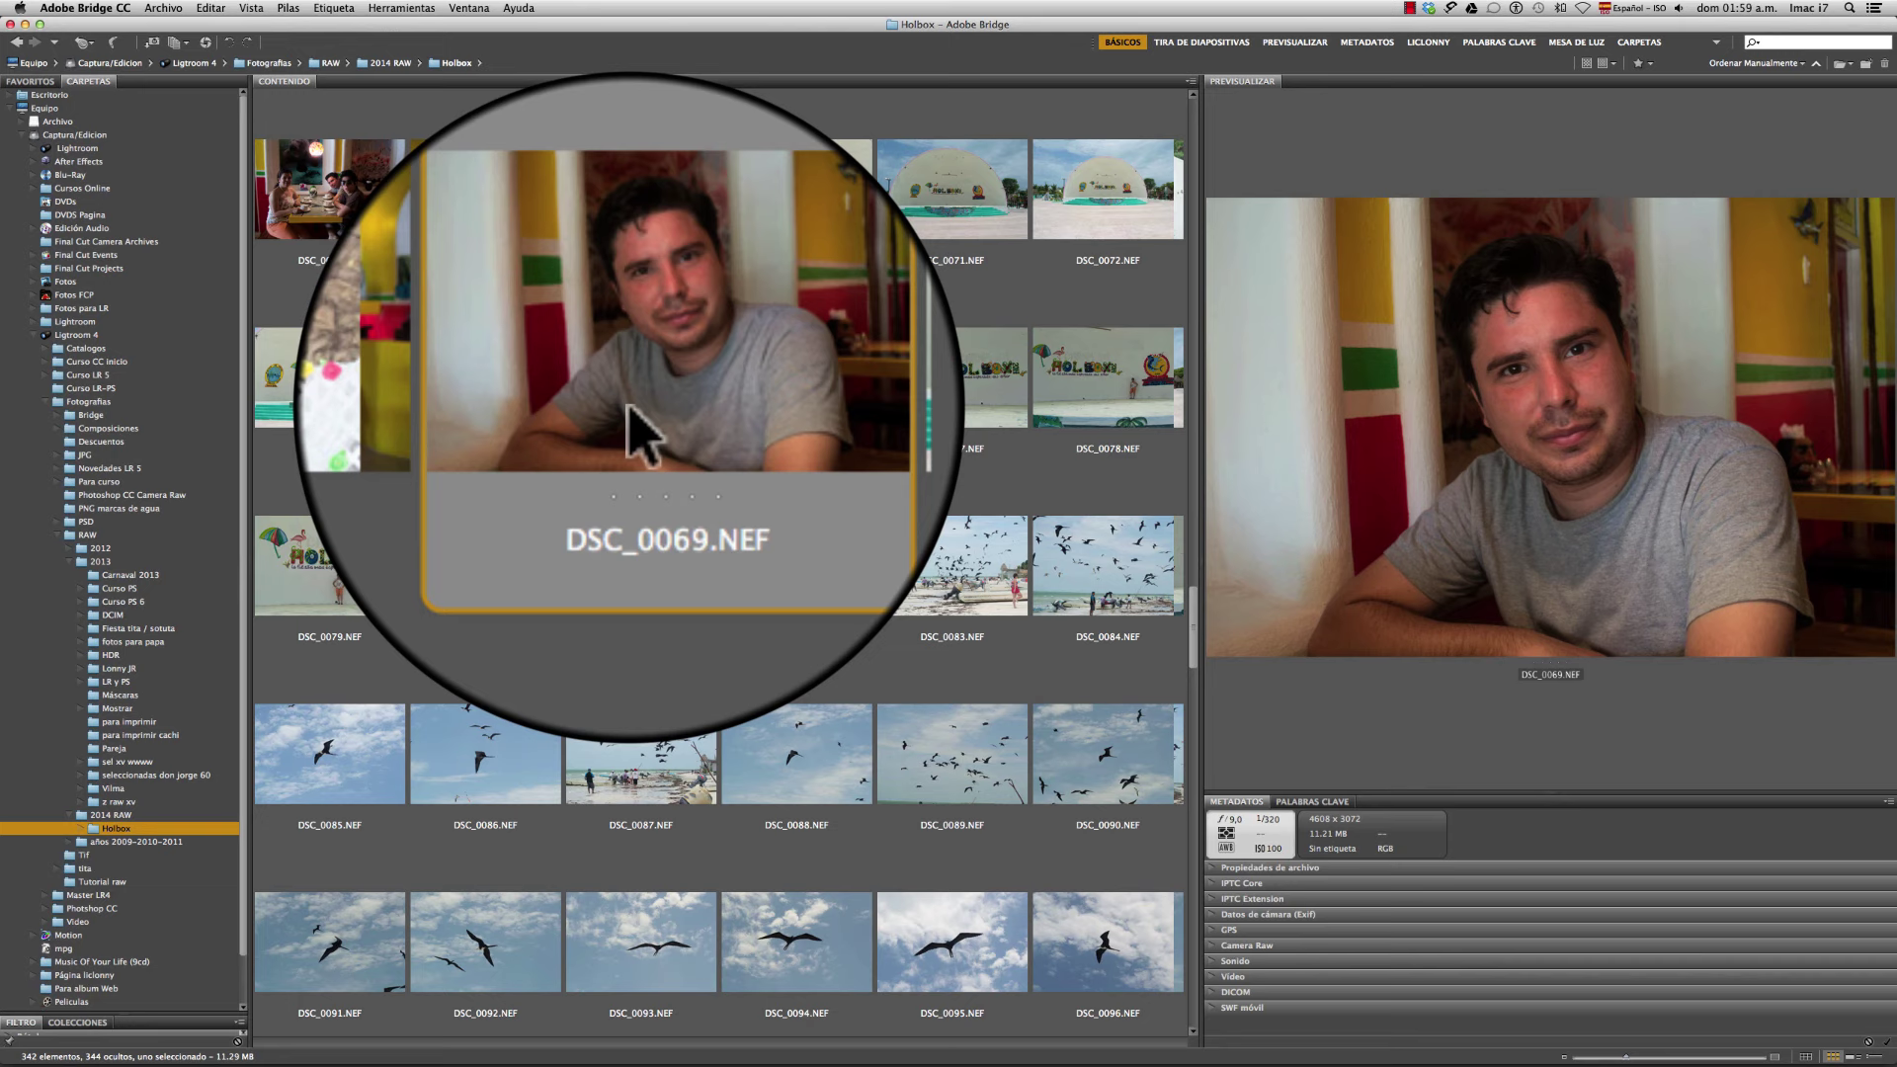
{"action": "key", "text": "ctrl+1"}
{"action": "key", "text": "ctrl+6"}
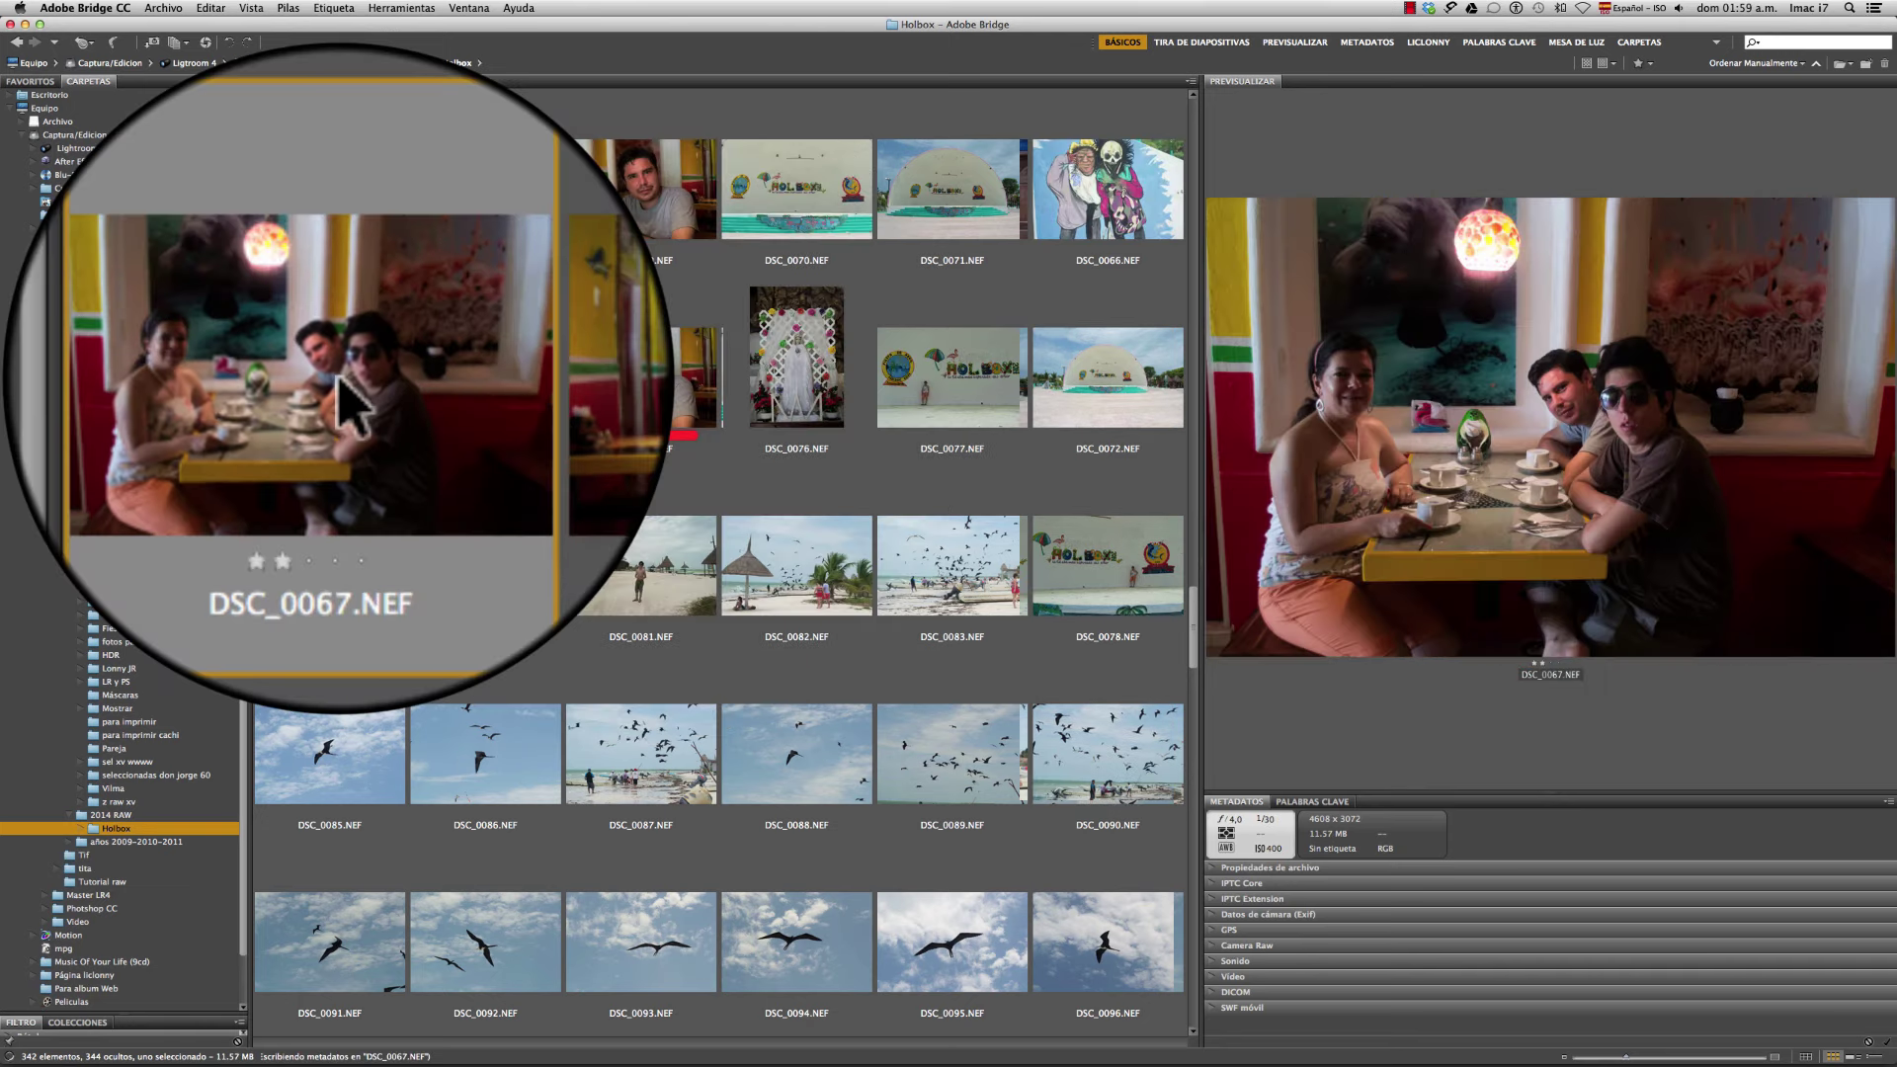
{"action": "left_click", "coordinate": [321, 33]}
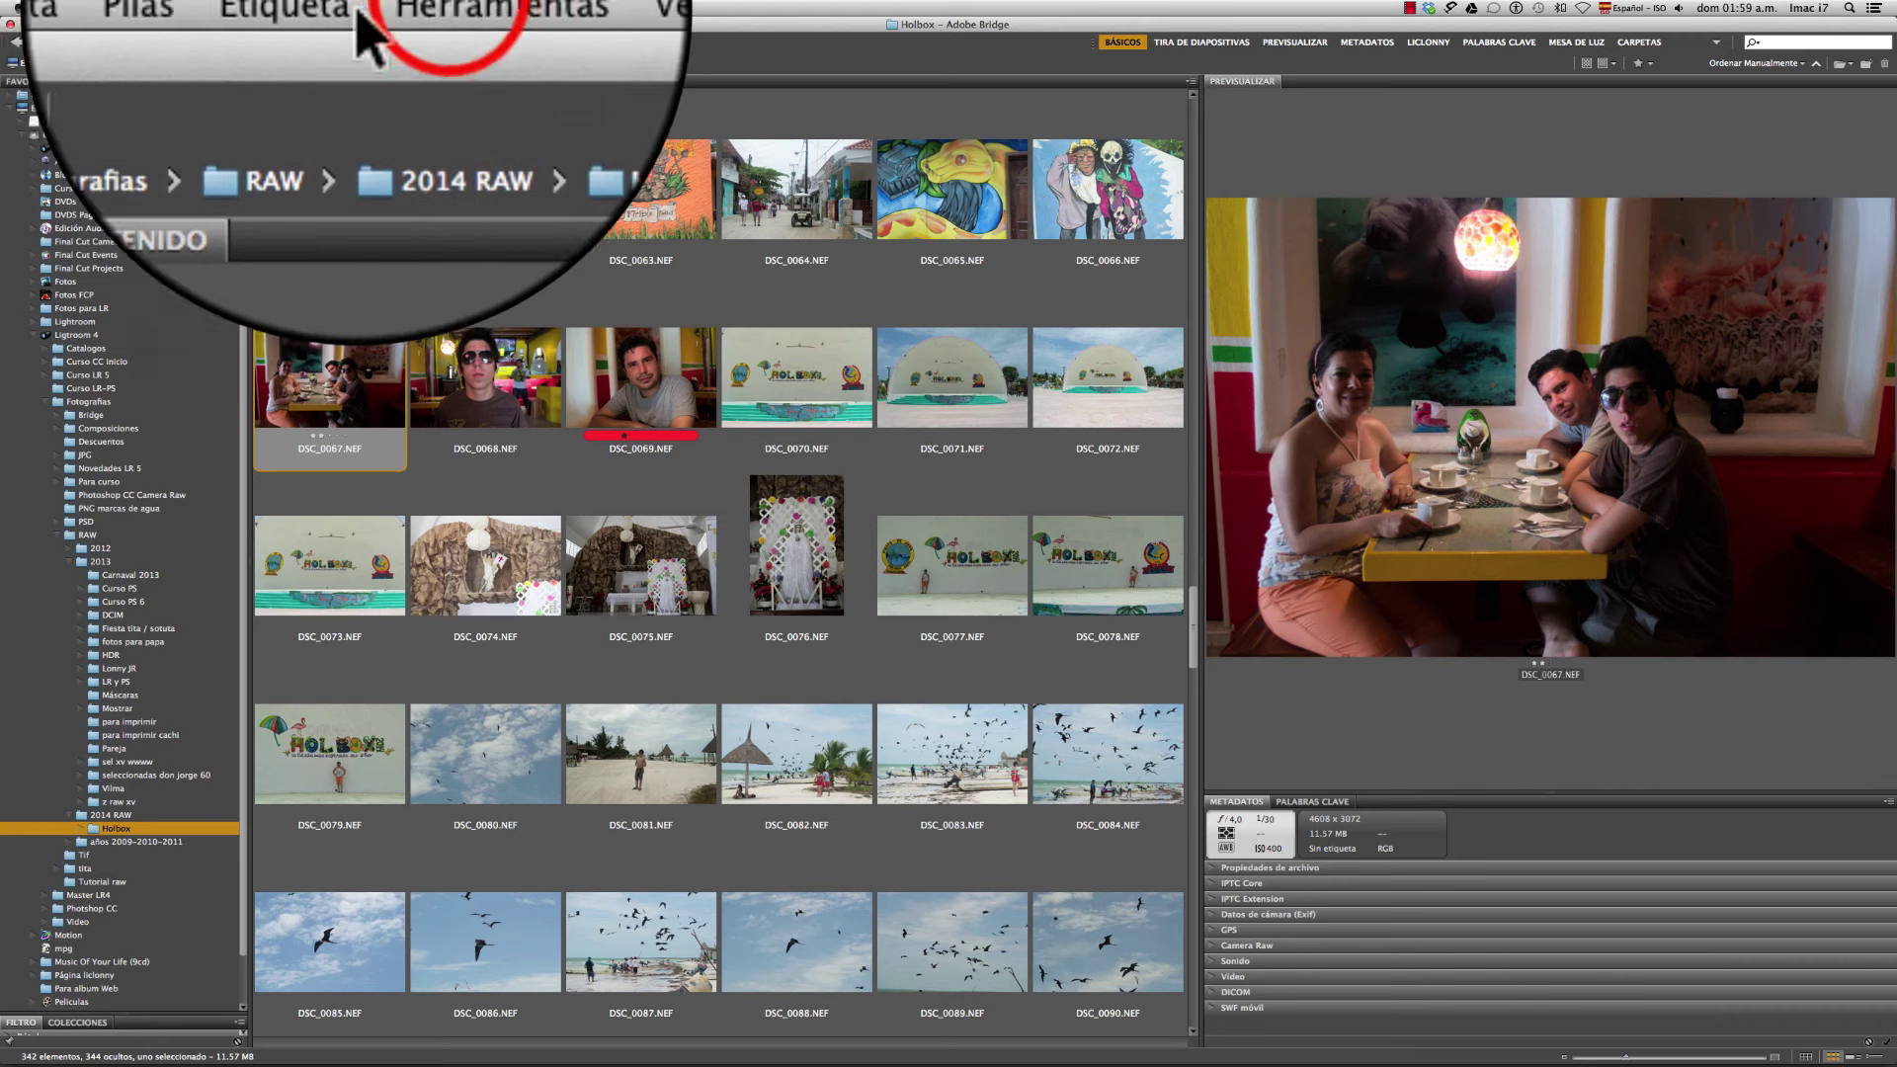
{"action": "left_click", "coordinate": [383, 5]}
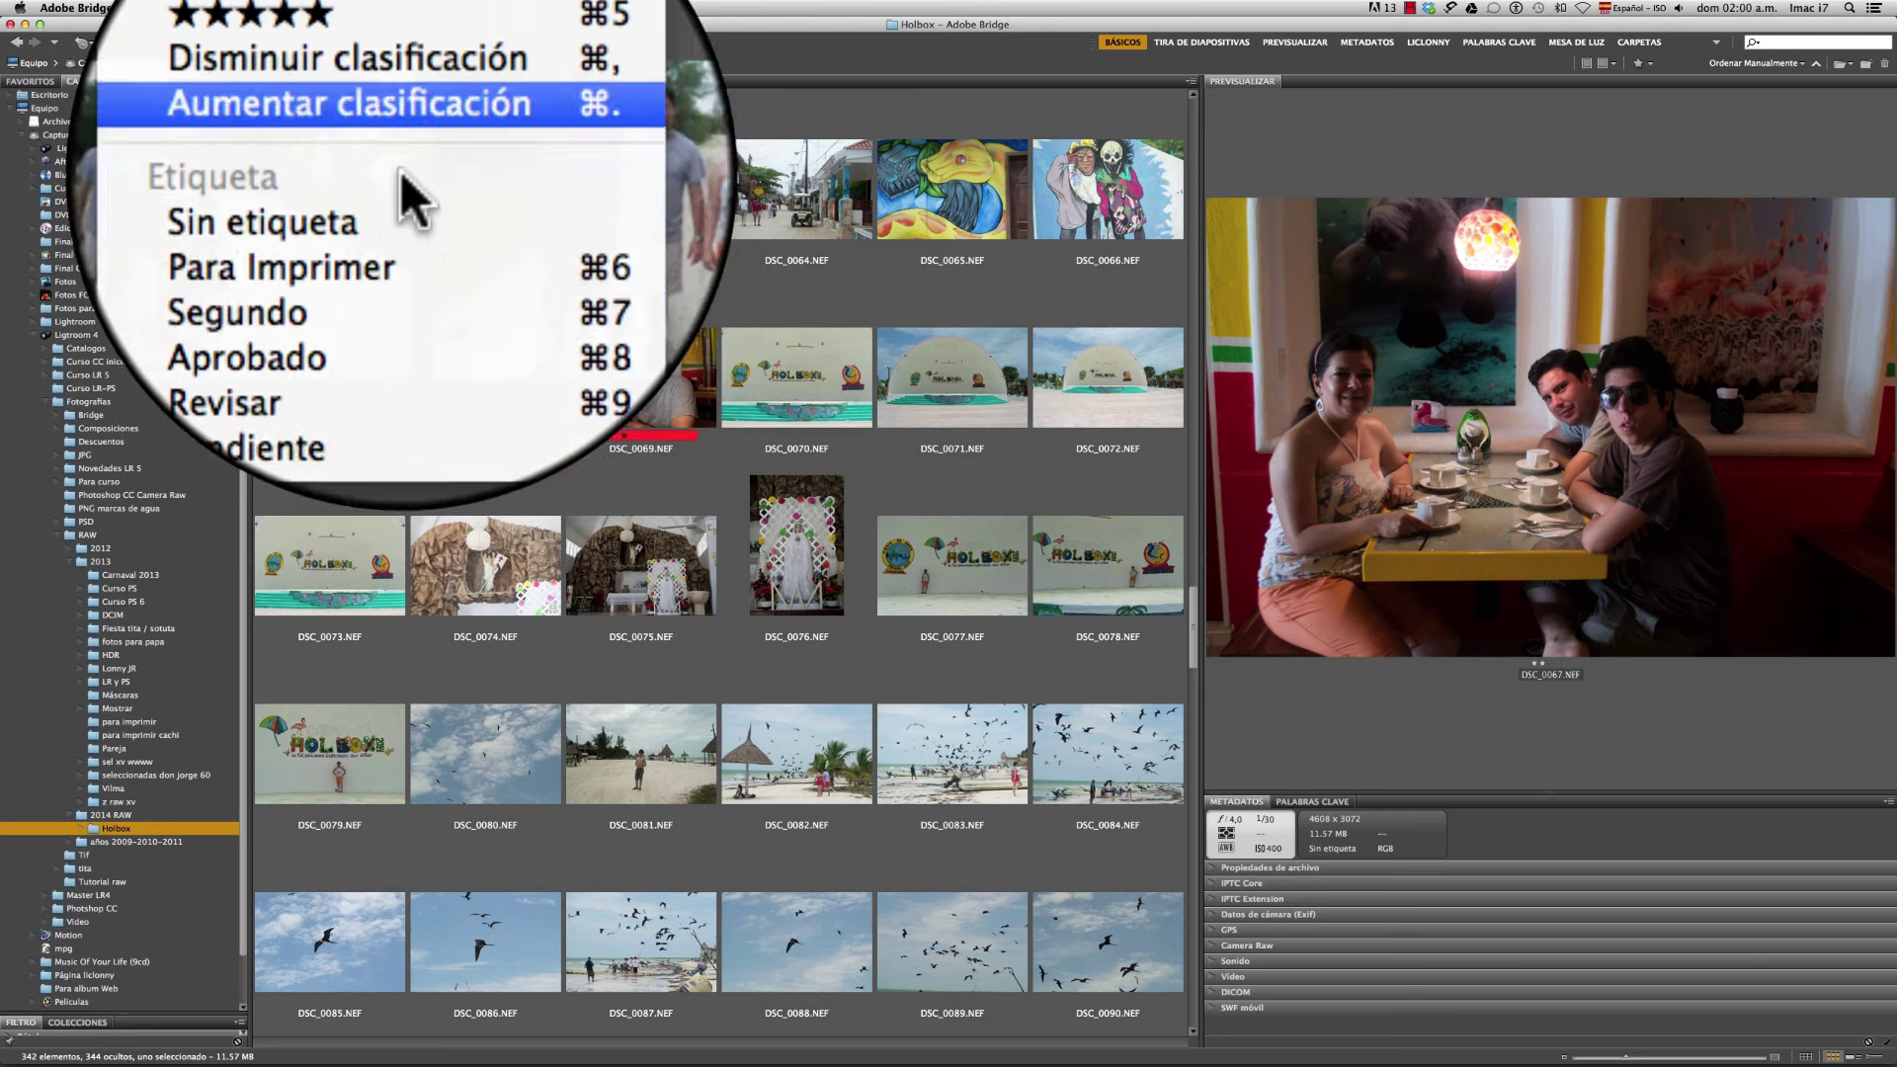
{"action": "left_click", "coordinate": [334, 6]}
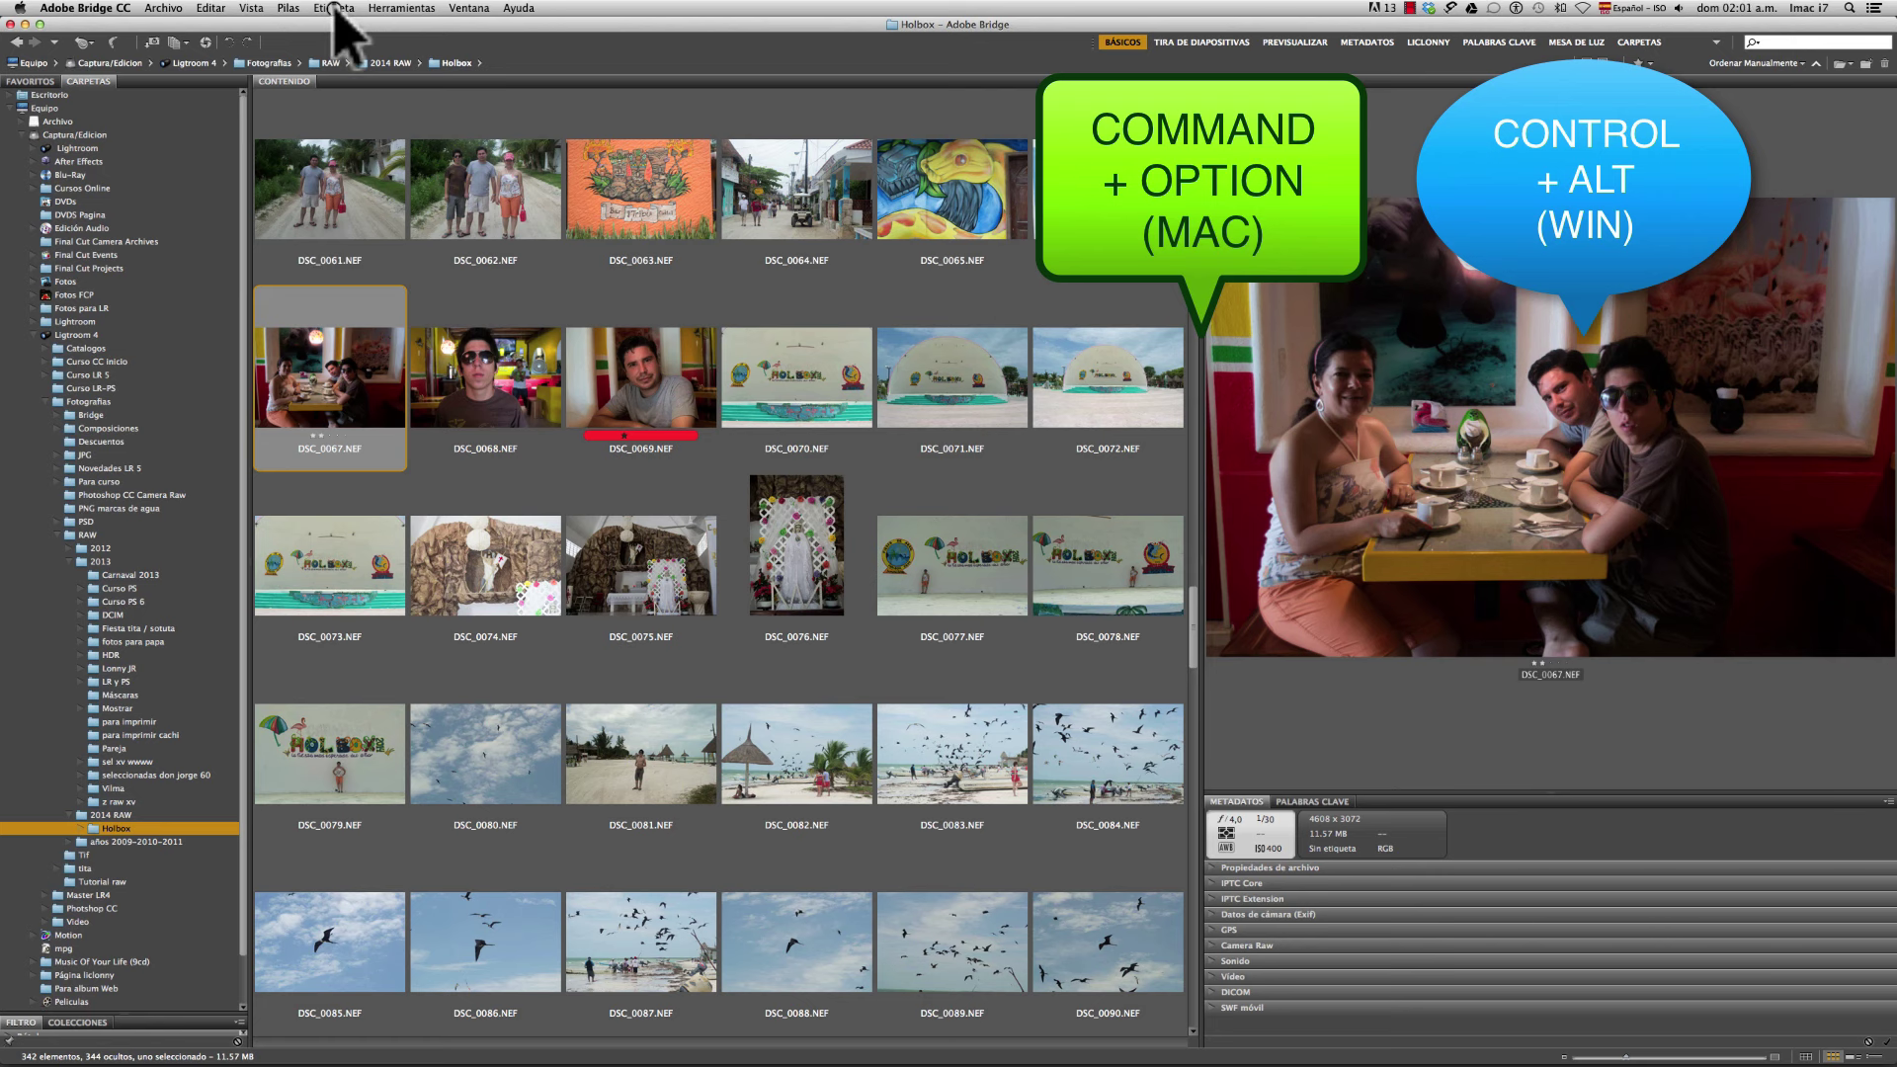
{"action": "key", "text": "super+alt+1"}
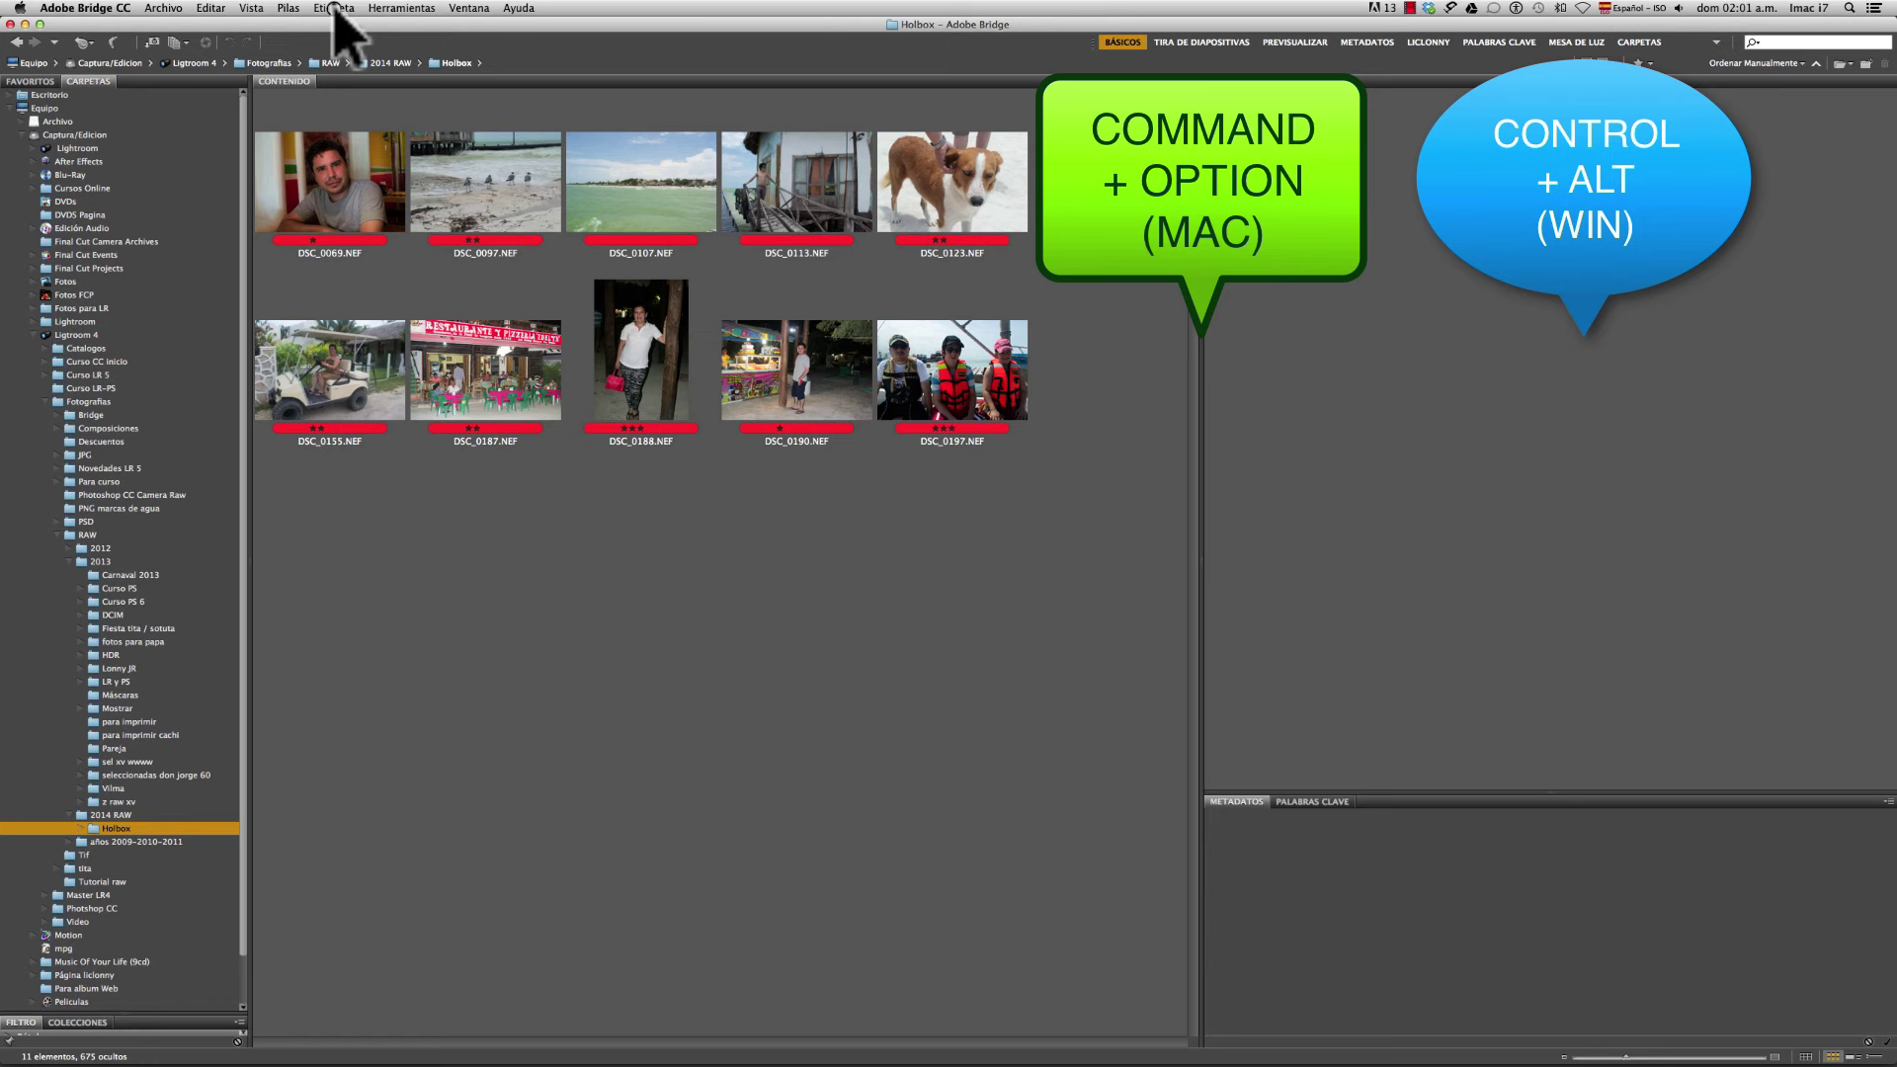
{"action": "key", "text": "super+alt+a"}
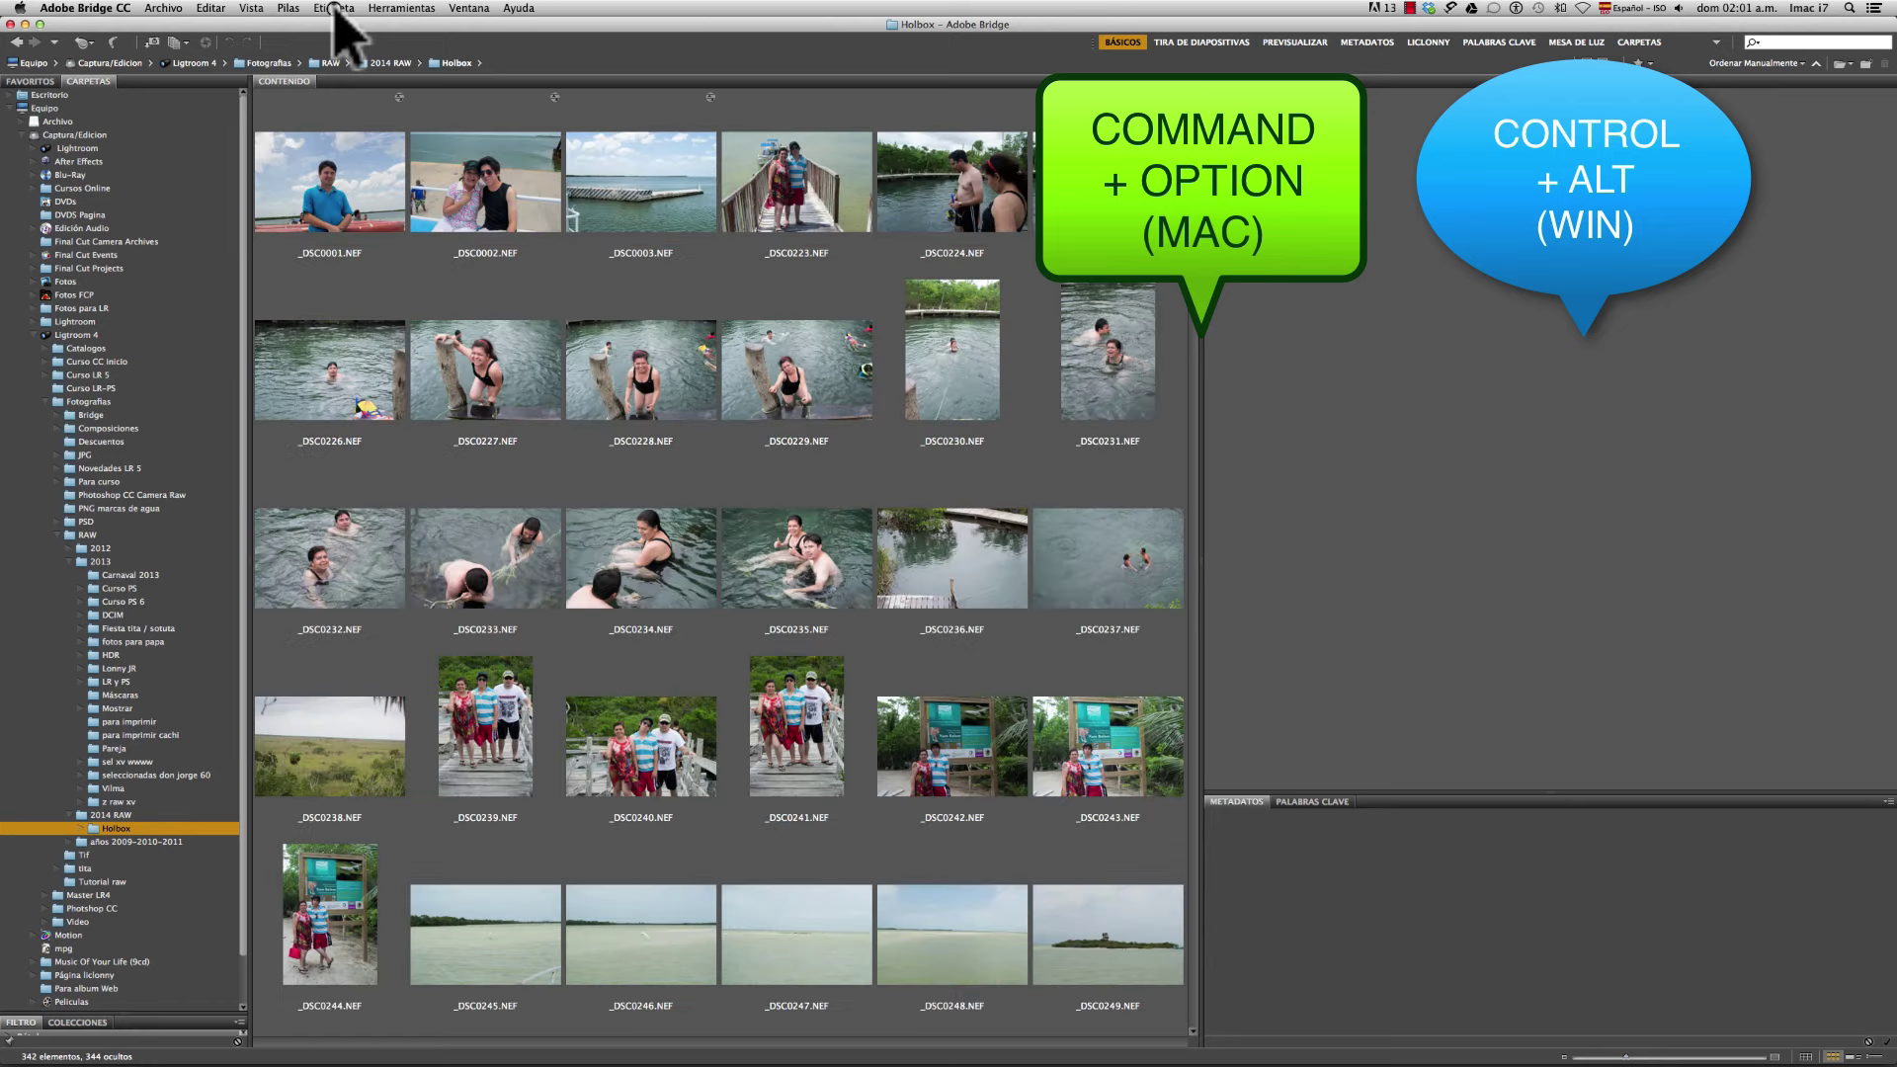
{"action": "scroll", "coordinate": [598, 276], "scroll_direction": "down", "scroll_amount": 10}
Filter the Holbox grid to only three-star photos: DSC_0188, DSC_0197 and DSC_0200
{"action": "scroll", "coordinate": [593, 258], "scroll_direction": "down", "scroll_amount": 10}
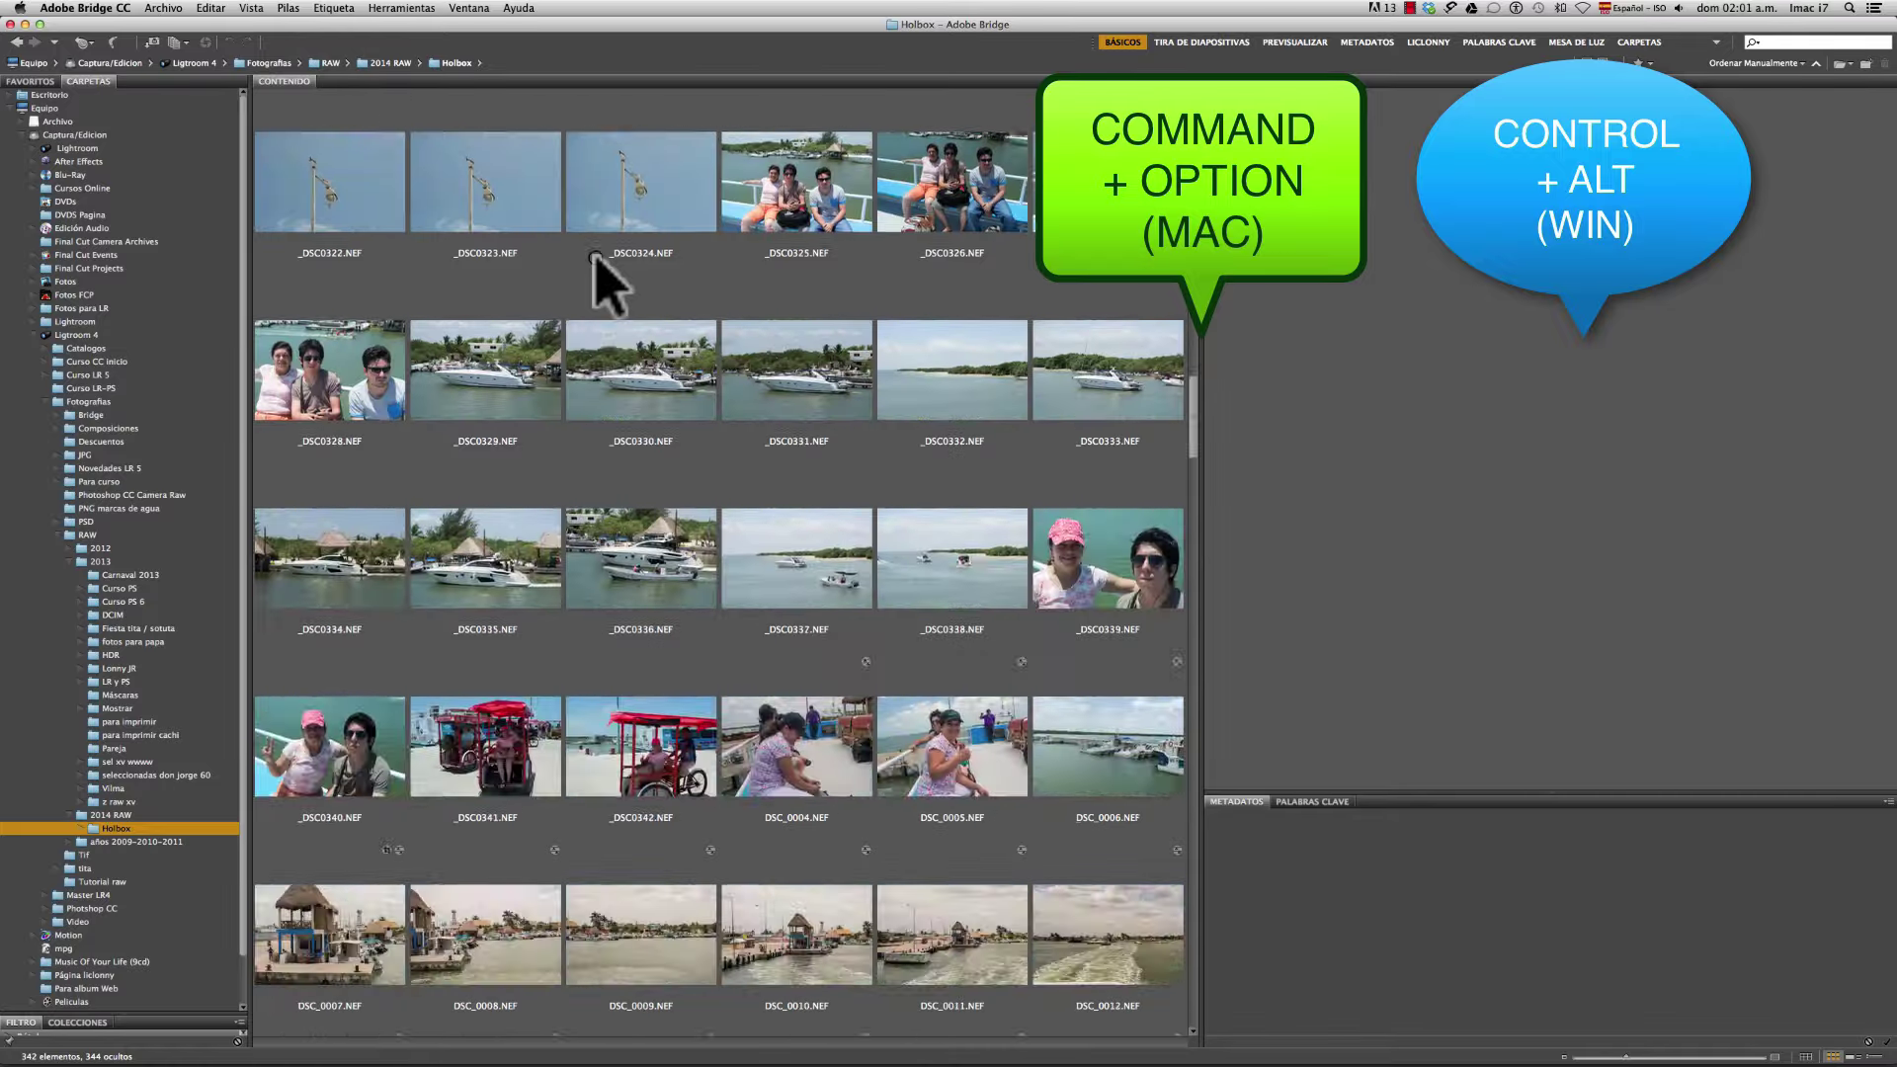
{"action": "scroll", "coordinate": [598, 279], "scroll_direction": "down", "scroll_amount": 5}
{"action": "scroll", "coordinate": [598, 278], "scroll_direction": "down", "scroll_amount": 5}
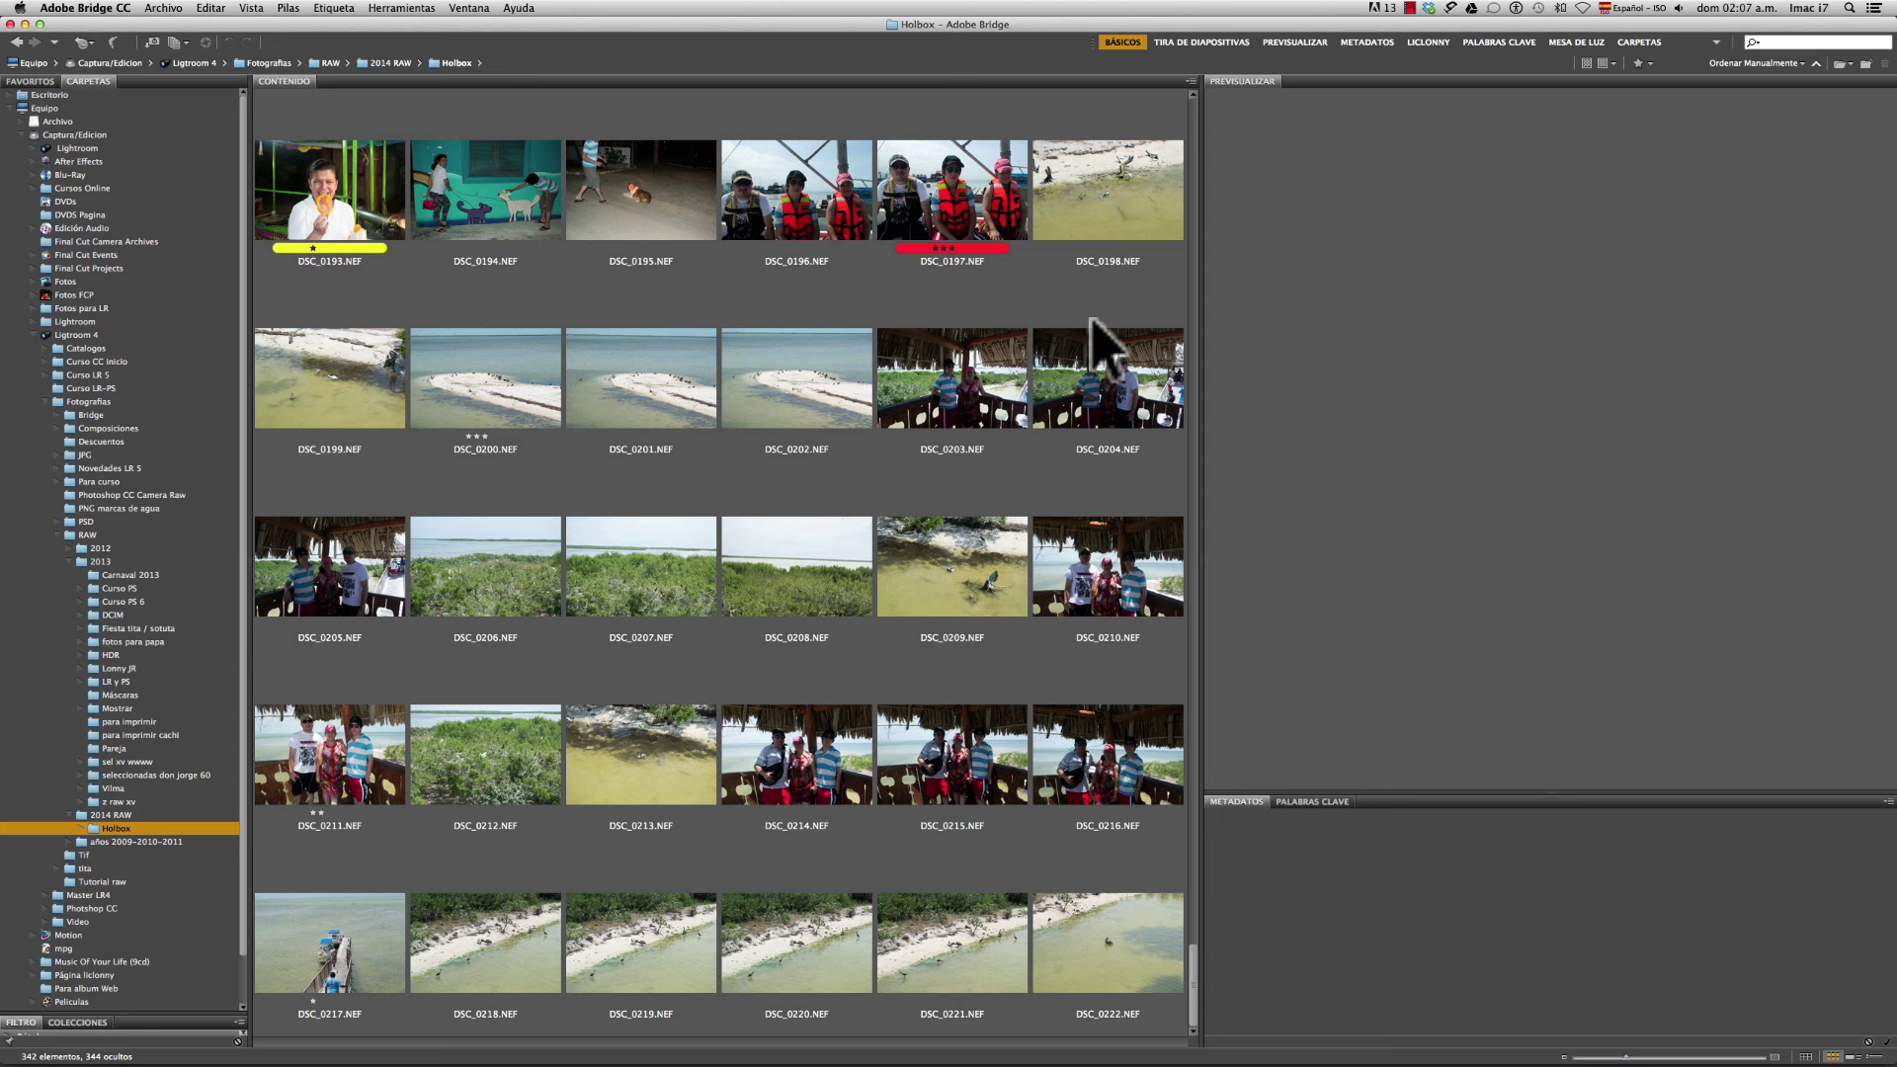
{"action": "key", "text": "ctrl+alt+3"}
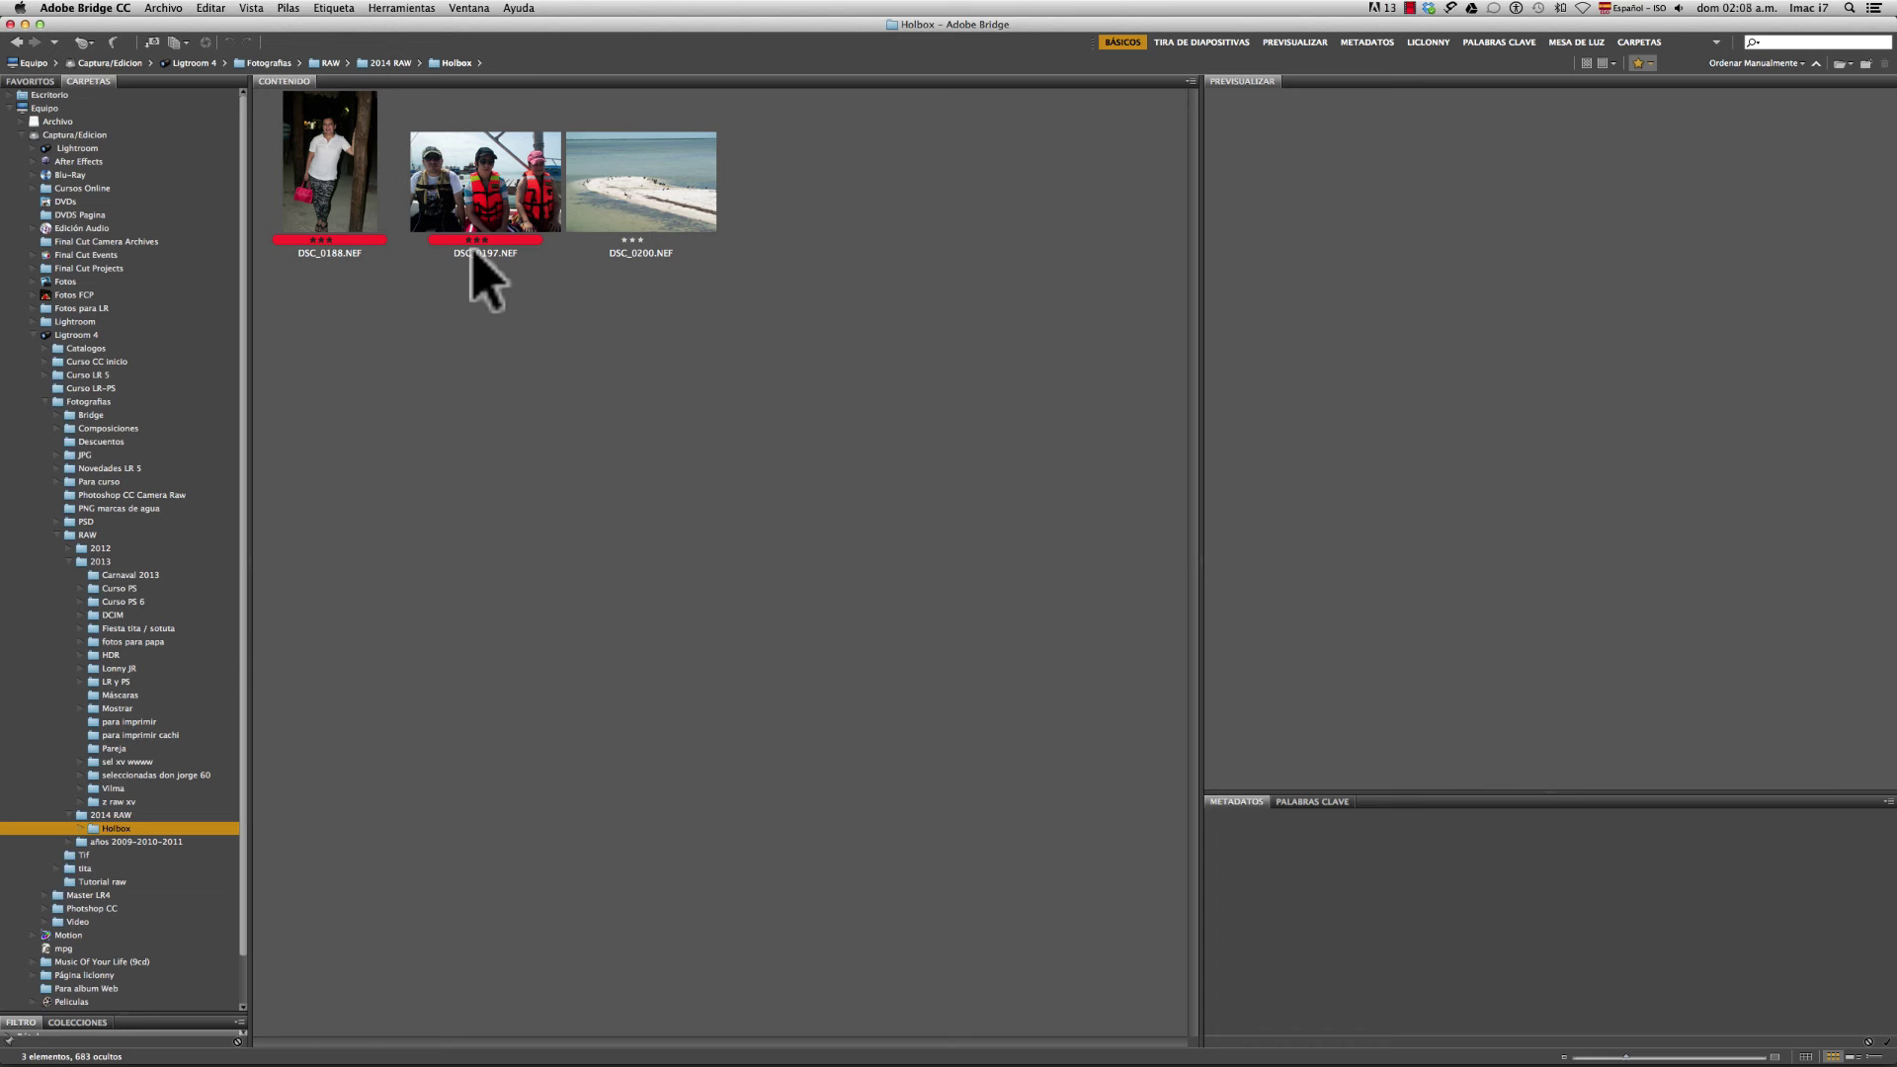
Remove the star filter and scroll through all 342 Holbox photos
{"action": "key", "text": "ctrl+alt+a"}
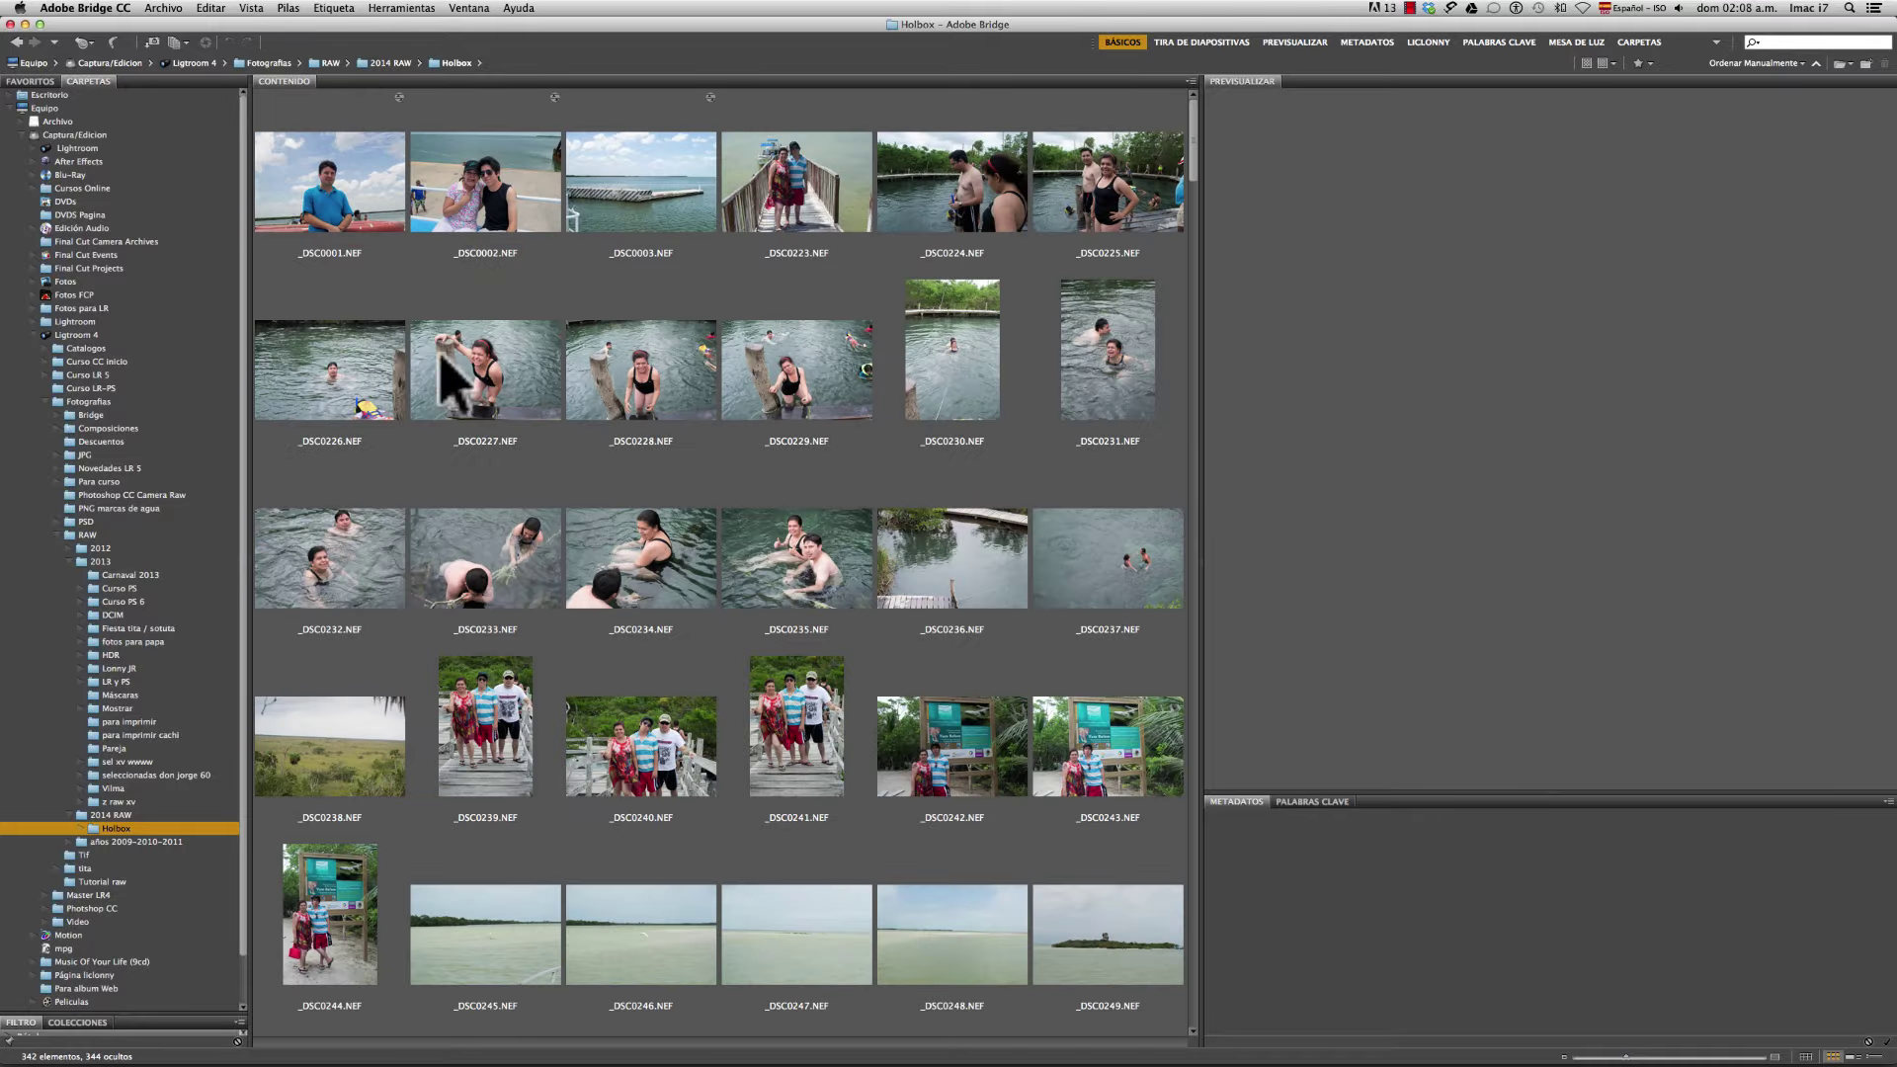
{"action": "scroll", "coordinate": [524, 415], "scroll_direction": "down", "scroll_amount": 6}
{"action": "scroll", "coordinate": [621, 494], "scroll_direction": "down", "scroll_amount": 8}
{"action": "scroll", "coordinate": [620, 494], "scroll_direction": "down", "scroll_amount": 8}
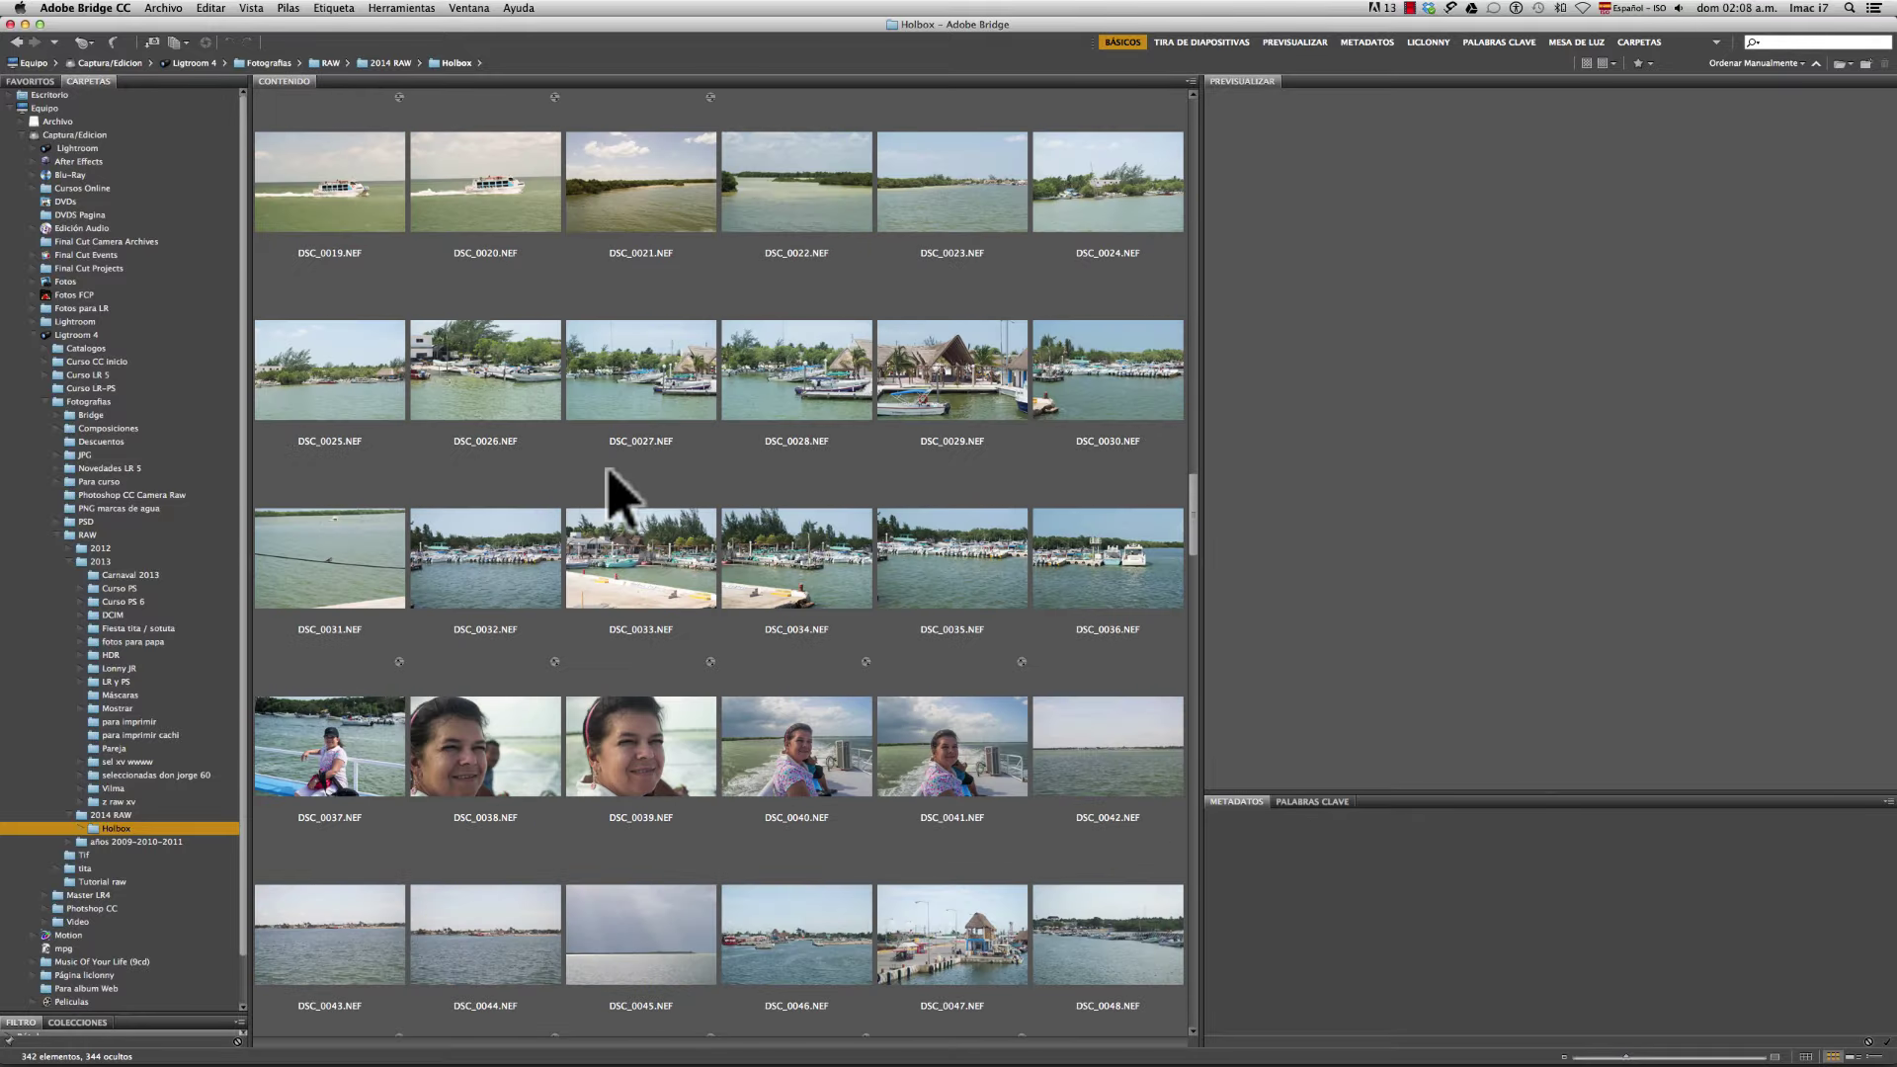
{"action": "scroll", "coordinate": [621, 494], "scroll_direction": "down", "scroll_amount": 6}
{"action": "scroll", "coordinate": [608, 470], "scroll_direction": "down", "scroll_amount": 3}
{"action": "scroll", "coordinate": [607, 471], "scroll_direction": "down", "scroll_amount": 3}
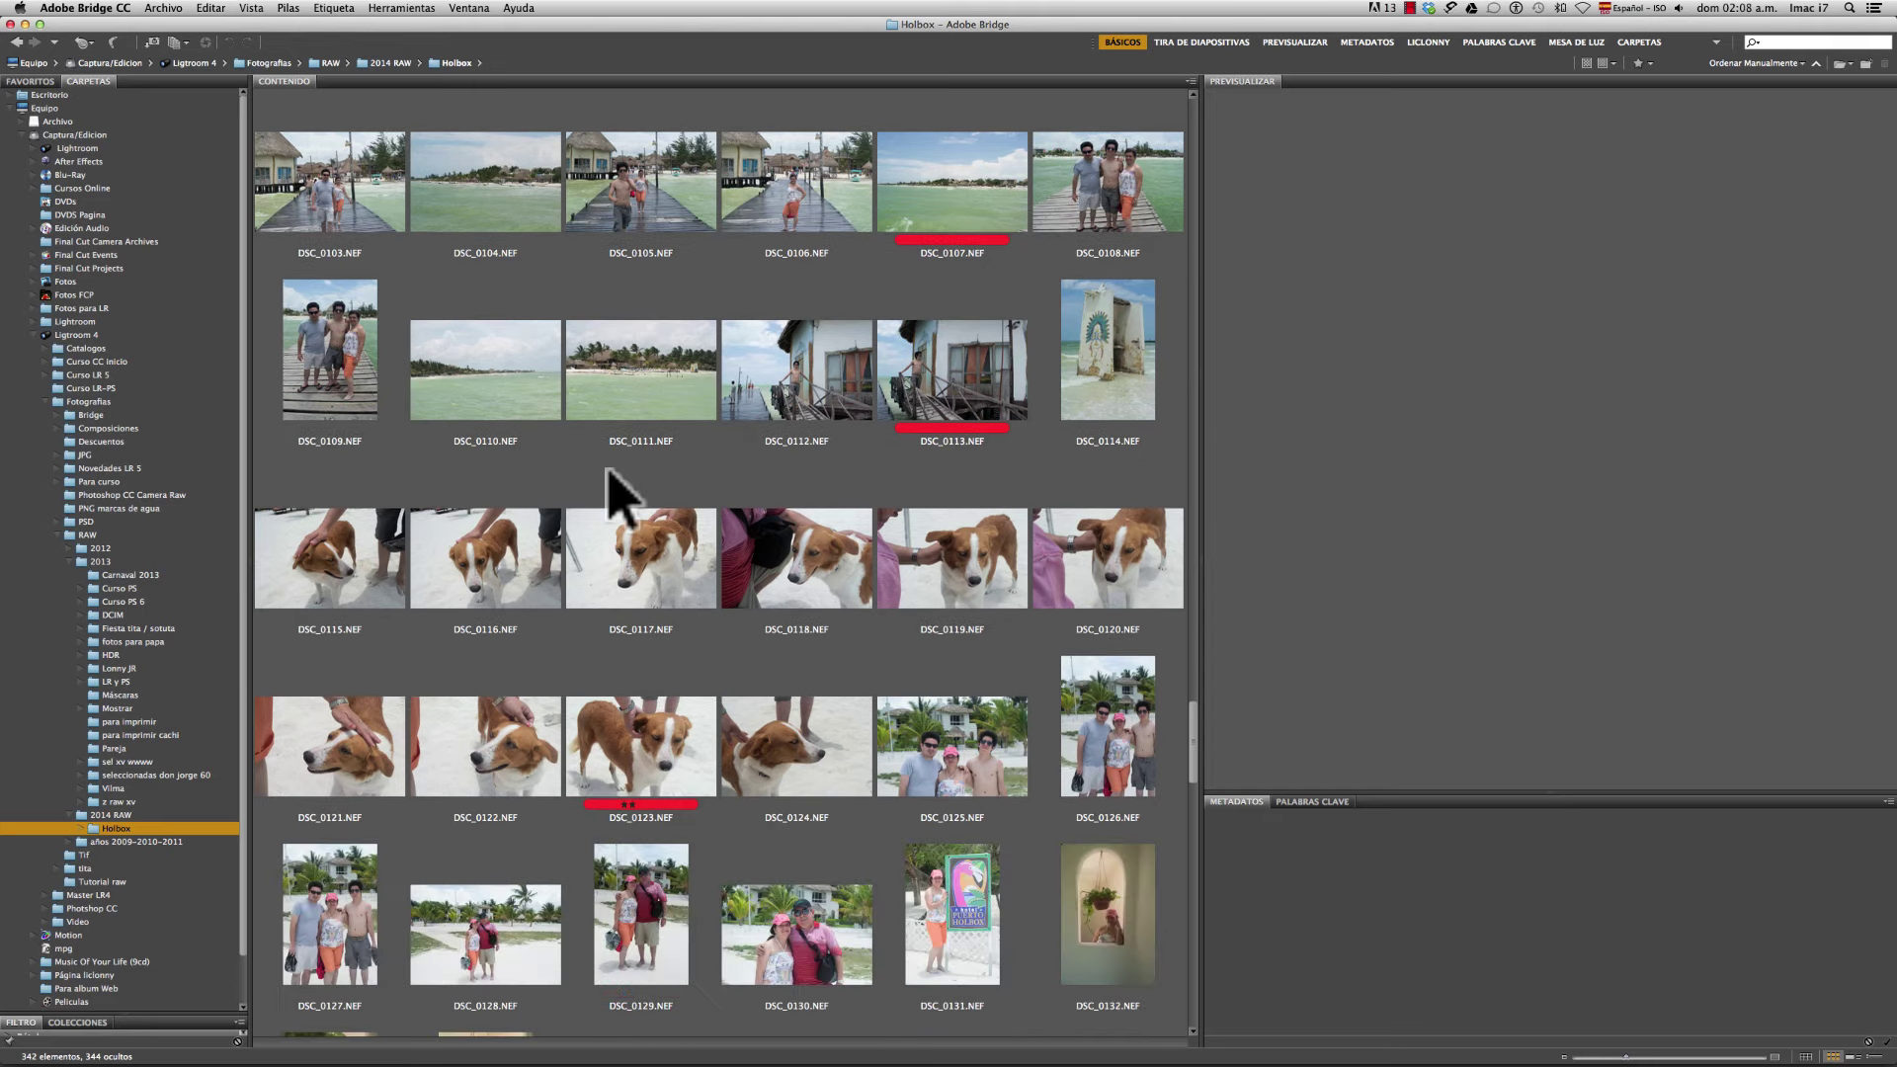
{"action": "scroll", "coordinate": [608, 470], "scroll_direction": "down", "scroll_amount": 3}
{"action": "scroll", "coordinate": [608, 470], "scroll_direction": "down", "scroll_amount": 3}
{"action": "scroll", "coordinate": [608, 473], "scroll_direction": "up", "scroll_amount": 4}
{"action": "scroll", "coordinate": [608, 470], "scroll_direction": "down", "scroll_amount": 2}
{"action": "scroll", "coordinate": [607, 470], "scroll_direction": "down", "scroll_amount": 1}
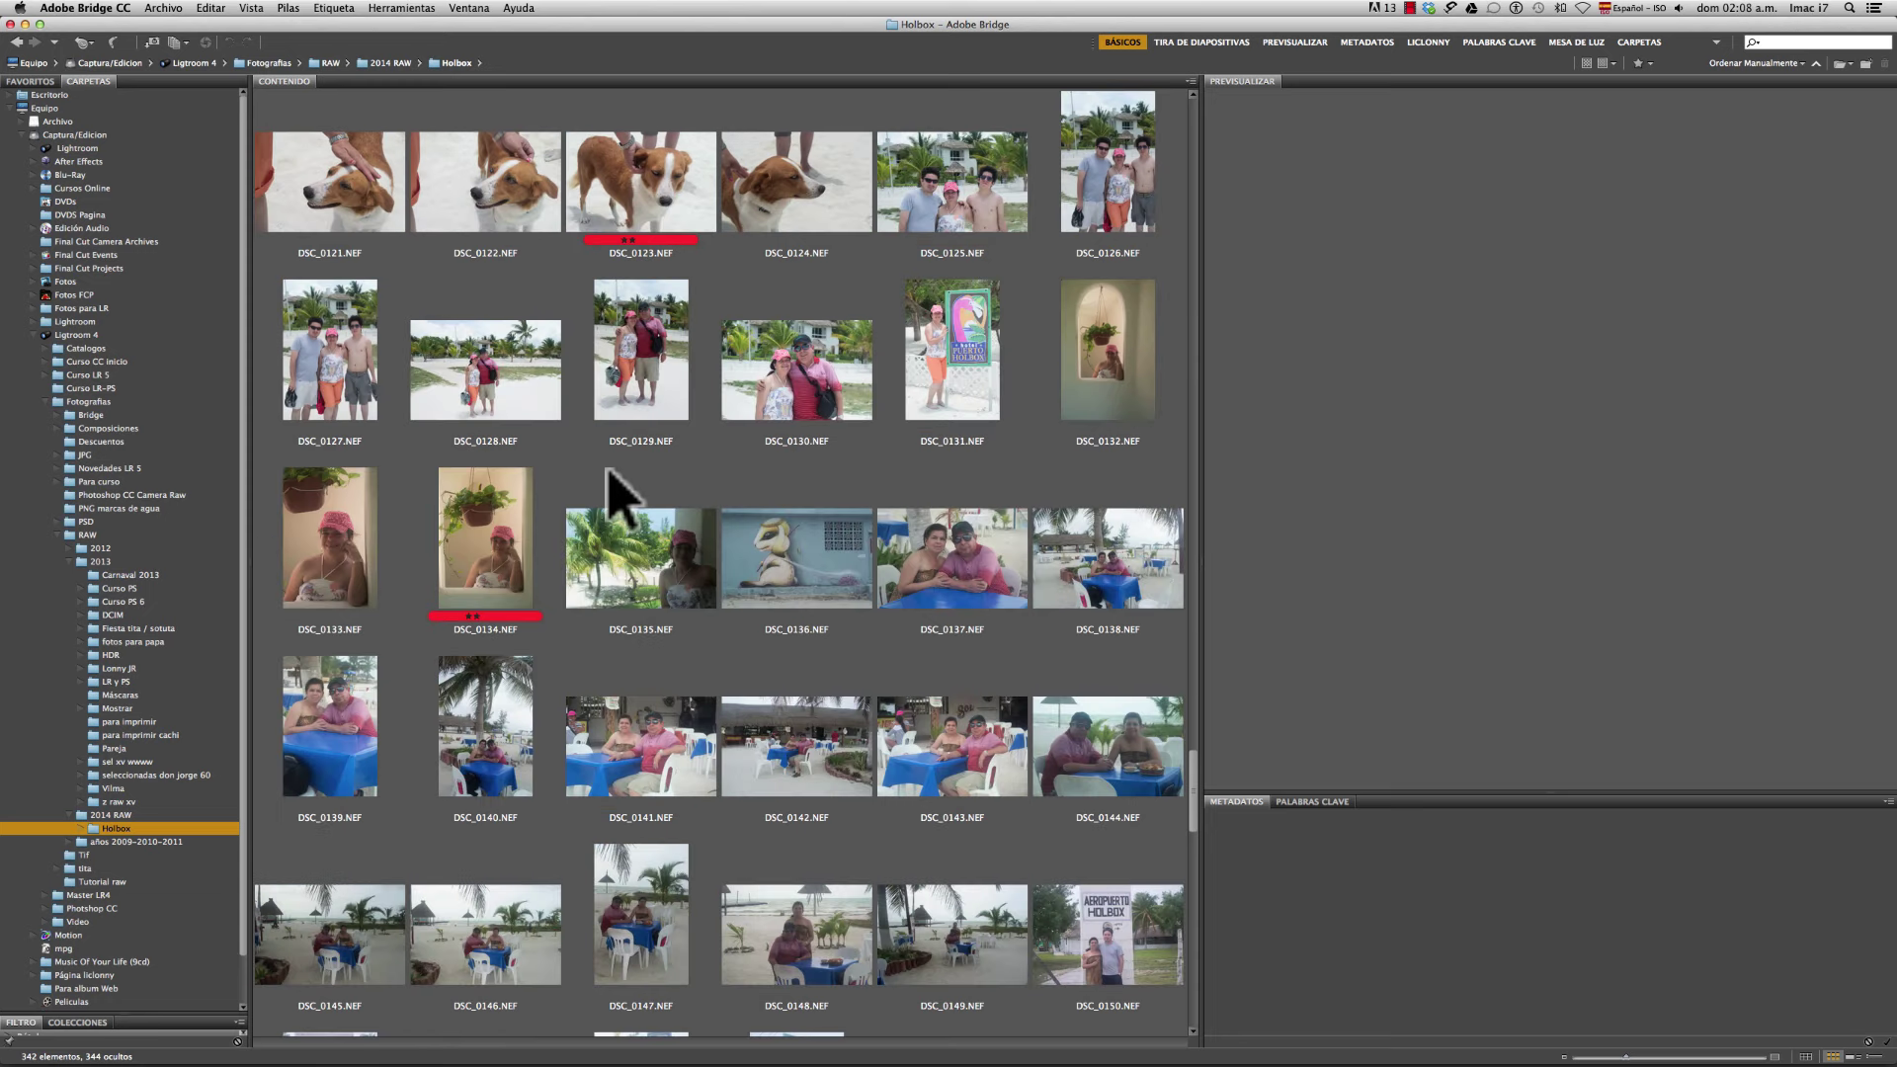
{"action": "scroll", "coordinate": [609, 480], "scroll_direction": "down", "scroll_amount": 2}
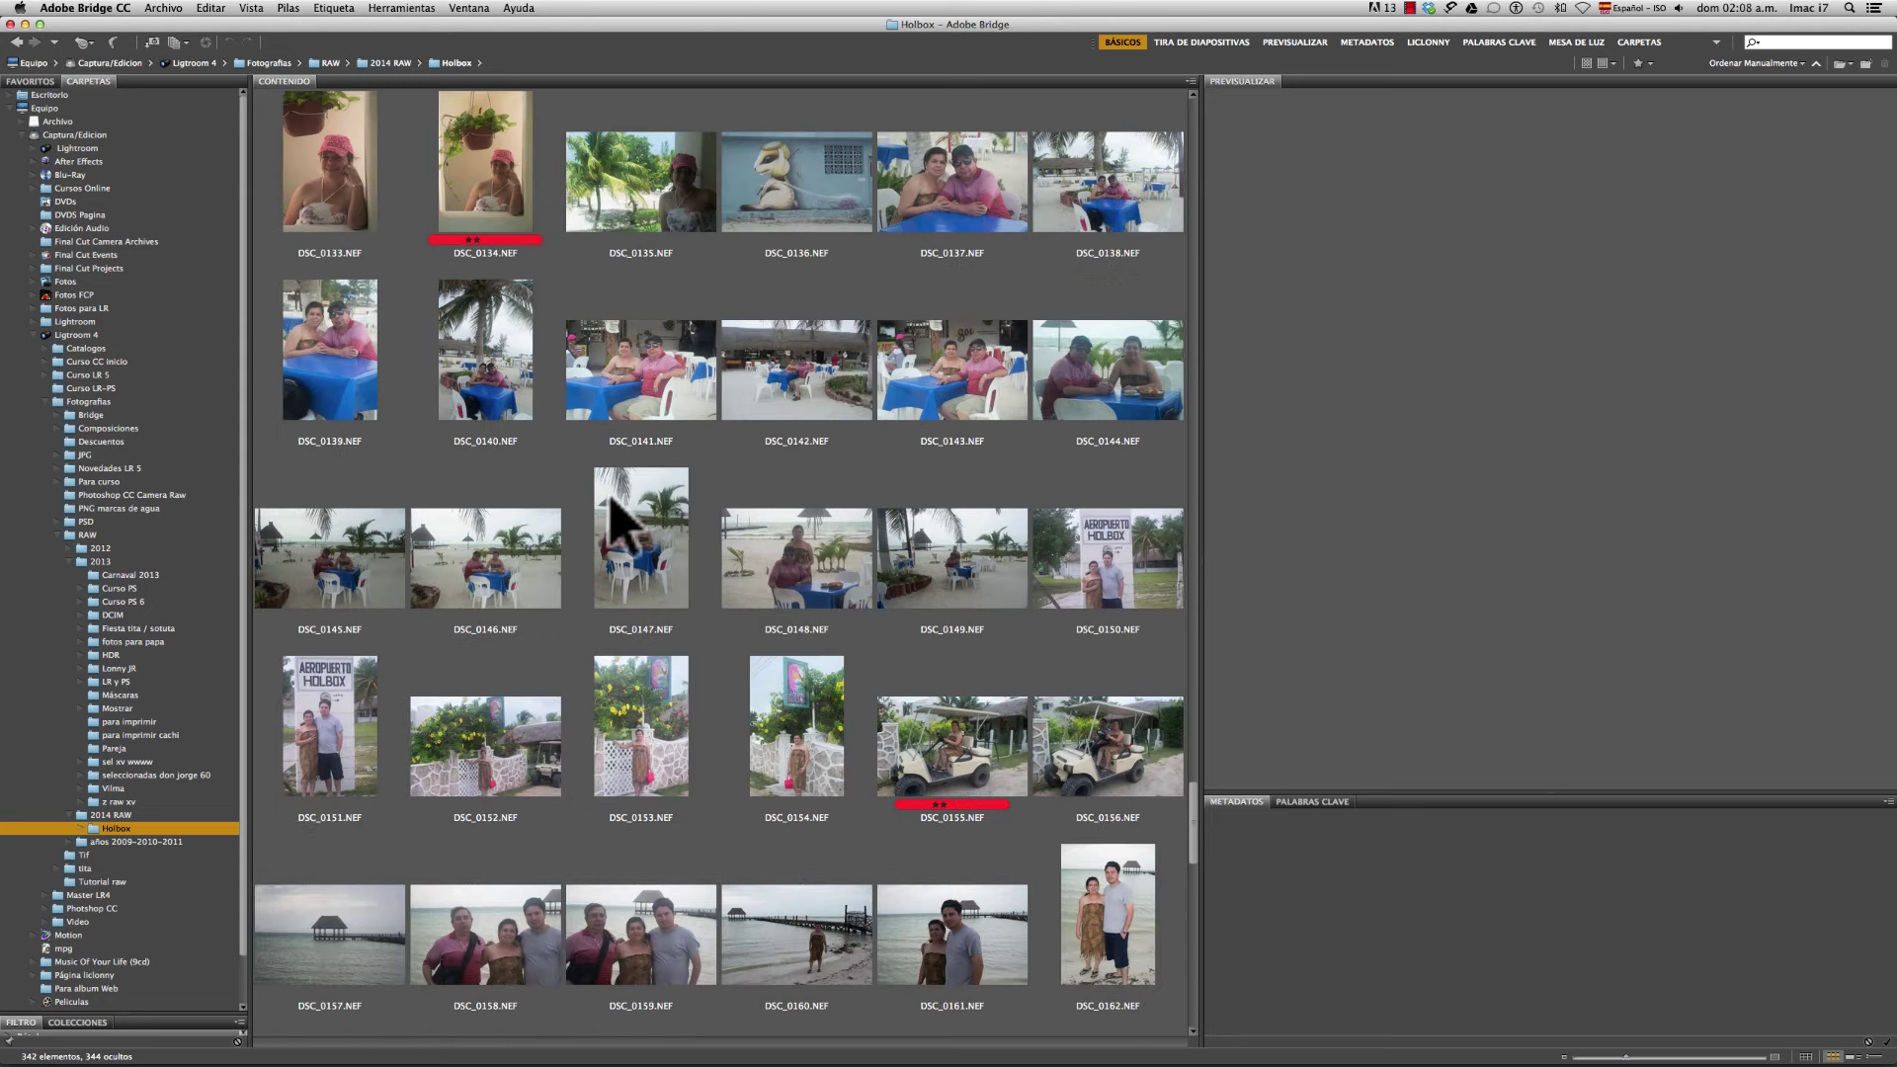